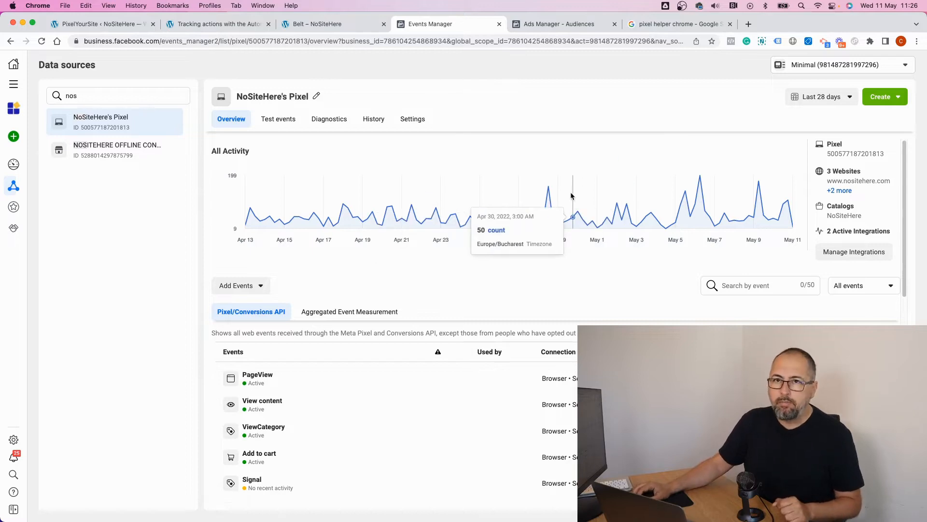
- Locate Events Manager in the list of all business tools and check the create options for NoSiteHere's Pixel
{"action": "left_click", "coordinate": [13, 86]}
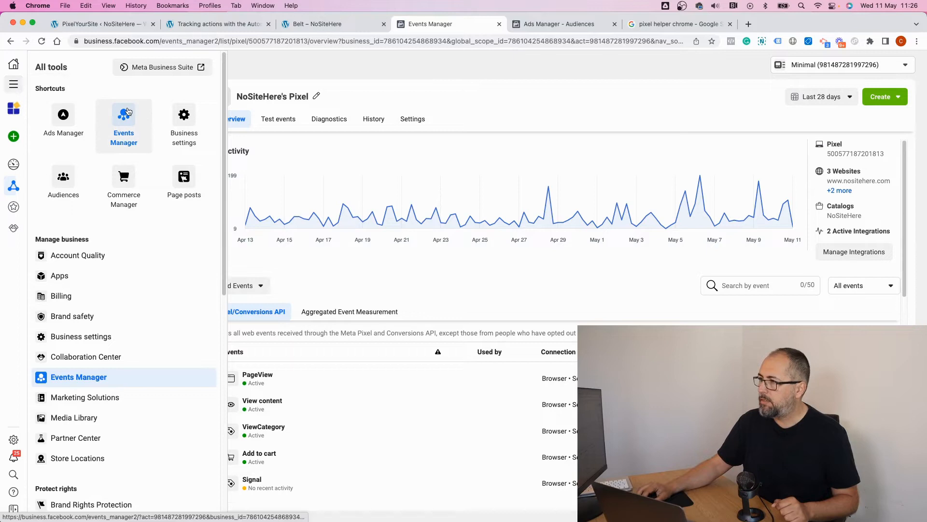
{"action": "left_click", "coordinate": [558, 101]}
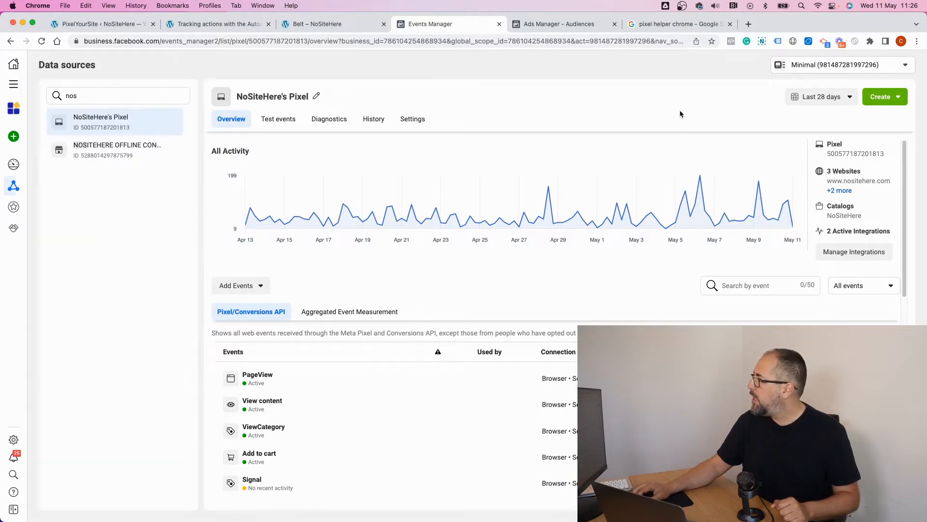
{"action": "left_click", "coordinate": [875, 103]}
{"action": "left_click", "coordinate": [593, 97]}
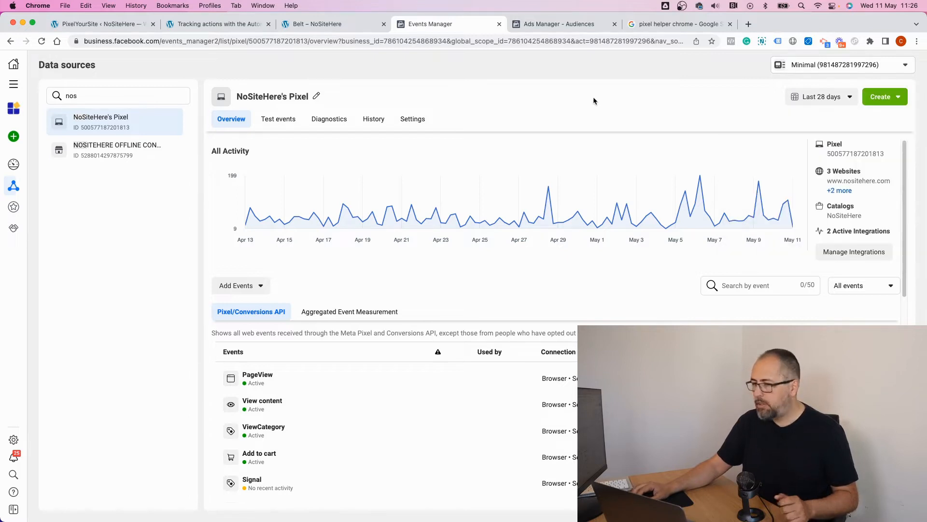
- Switch to Ads Manager Audiences, find the Audiences entry among all tools and view the audience types available to create
{"action": "left_click", "coordinate": [571, 26]}
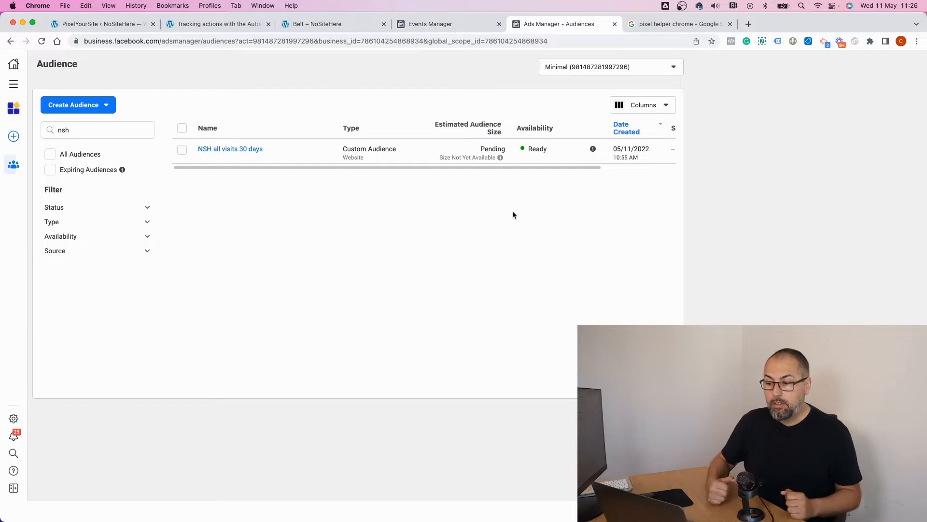
{"action": "left_click", "coordinate": [14, 85]}
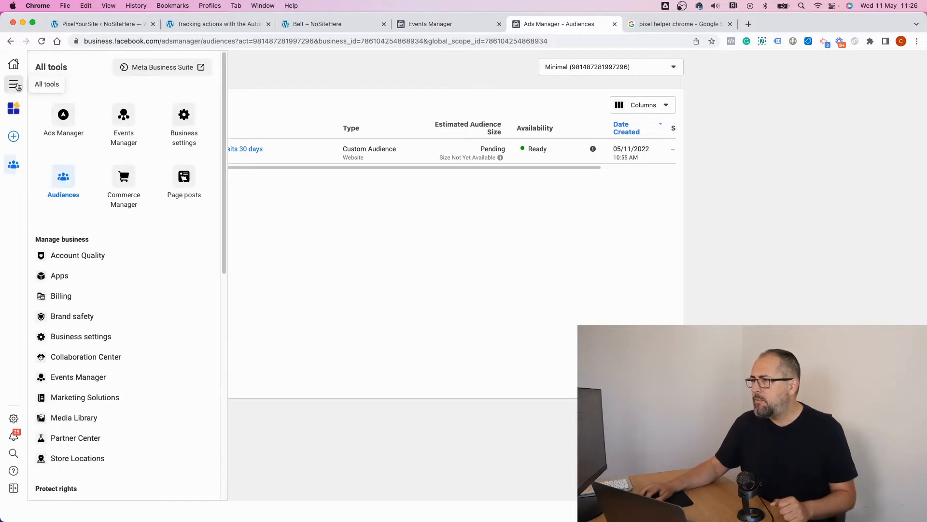
{"action": "scroll", "coordinate": [89, 324], "scroll_direction": "down", "scroll_amount": 5}
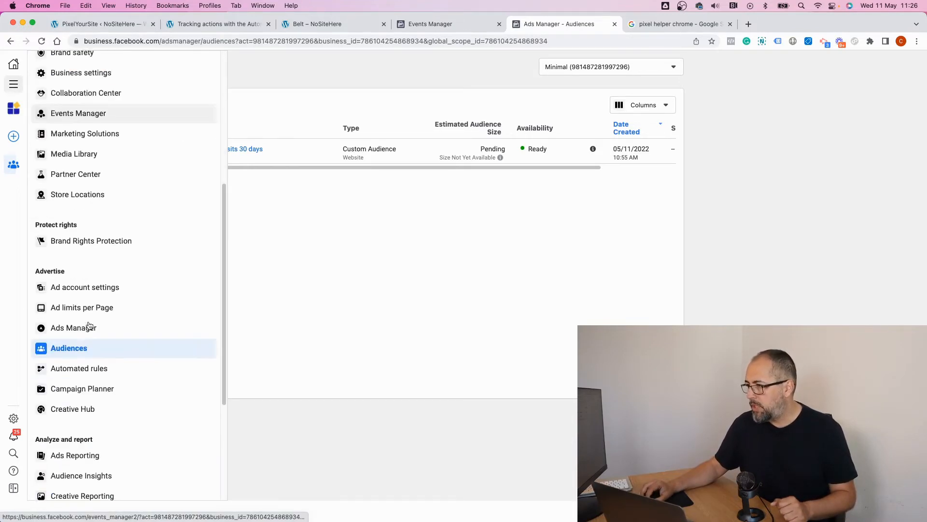
{"action": "scroll", "coordinate": [88, 326], "scroll_direction": "down", "scroll_amount": 3}
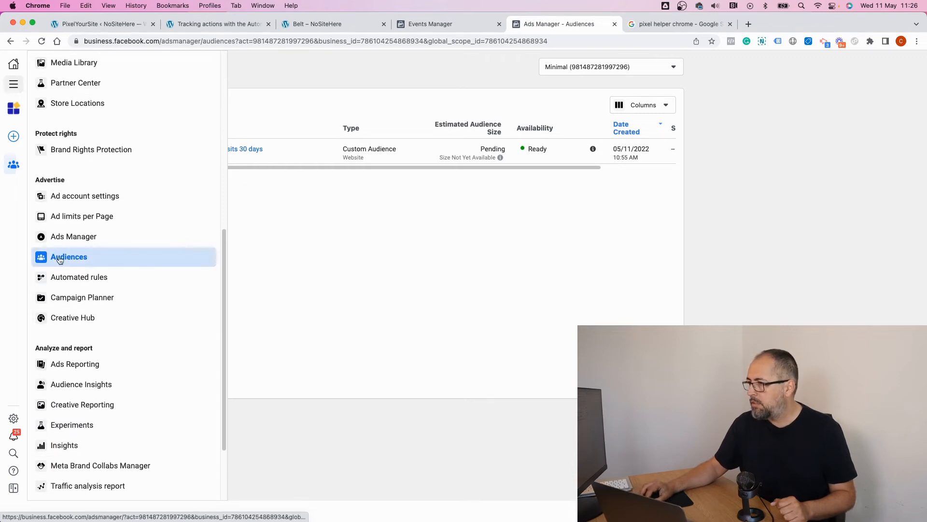
{"action": "left_click", "coordinate": [306, 94]}
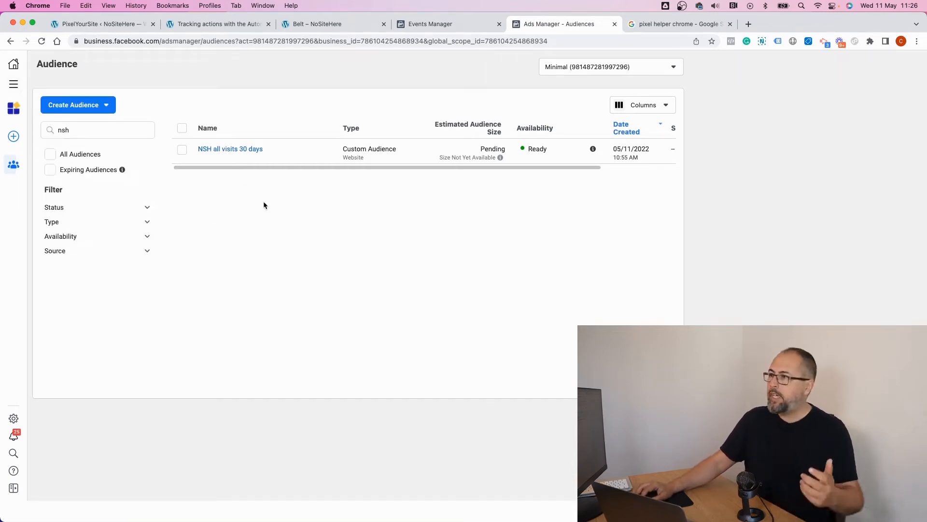
{"action": "left_click", "coordinate": [75, 105]}
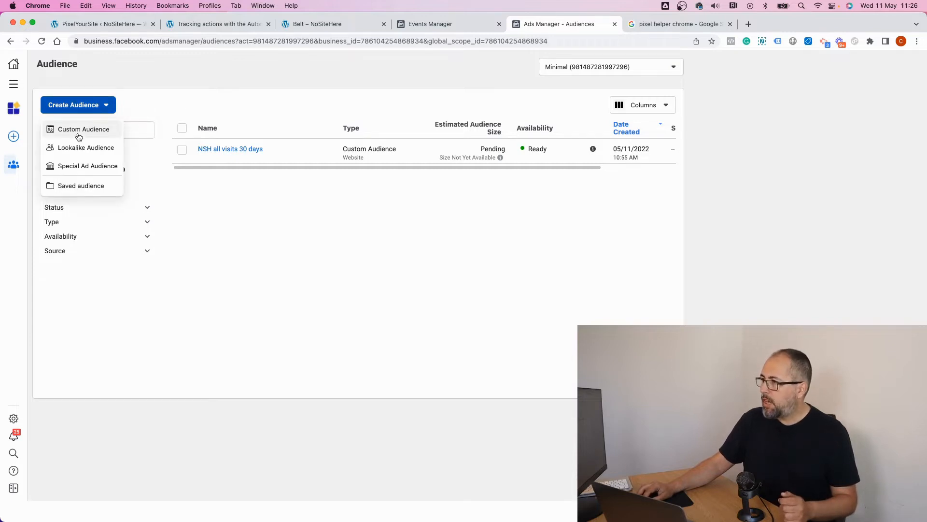
{"action": "left_click", "coordinate": [233, 107]}
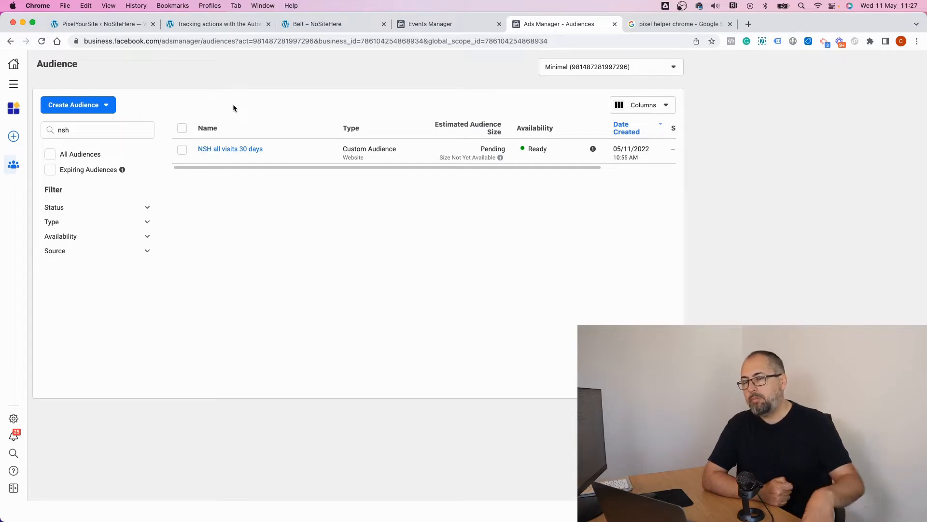
- Switch to the PixelYourSite dashboard and review the automatic events tracking settings, including internal links
{"action": "left_click", "coordinate": [93, 28]}
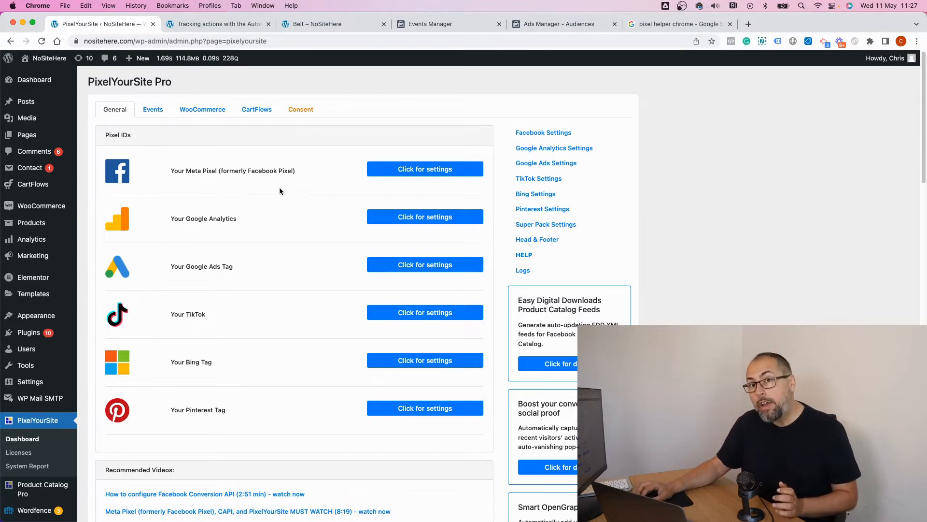
{"action": "scroll", "coordinate": [279, 190], "scroll_direction": "down", "scroll_amount": 10}
{"action": "scroll", "coordinate": [280, 188], "scroll_direction": "down", "scroll_amount": 4}
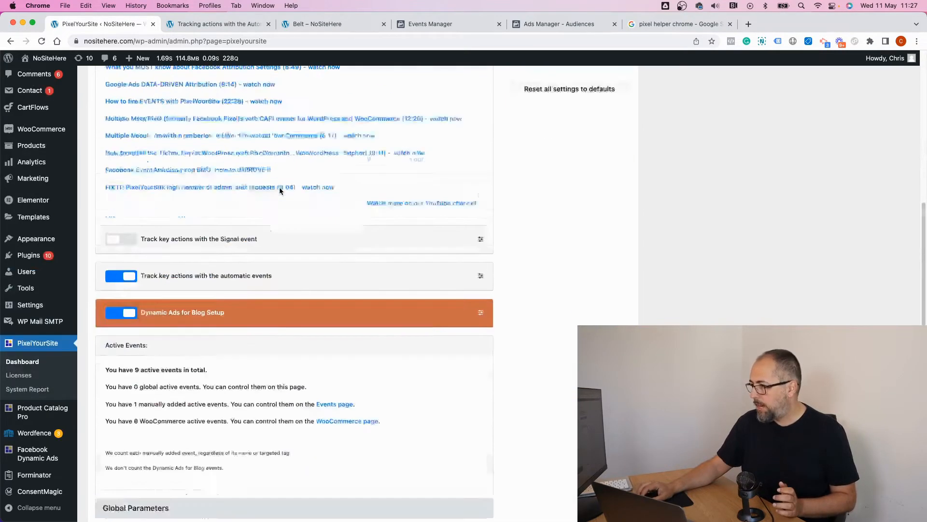
{"action": "left_click", "coordinate": [481, 224]}
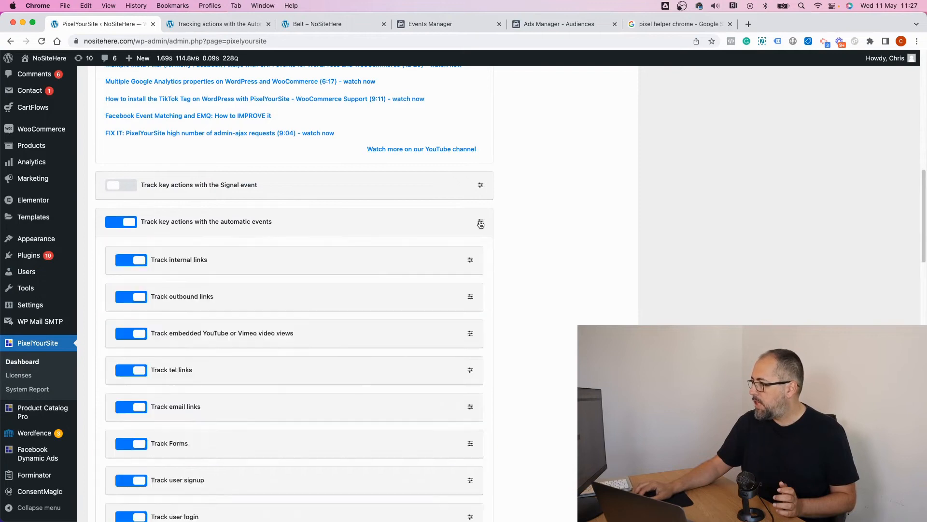
{"action": "scroll", "coordinate": [317, 260], "scroll_direction": "down", "scroll_amount": 1}
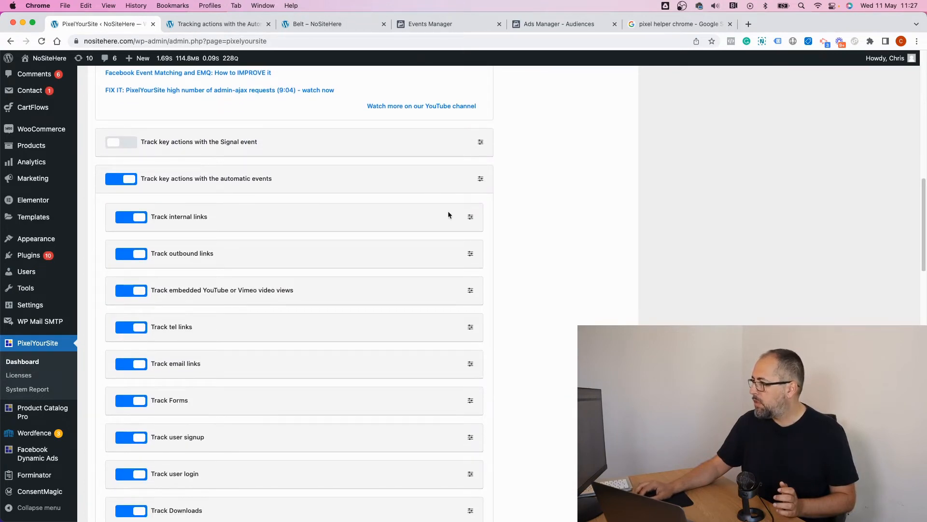
{"action": "left_click", "coordinate": [469, 217]}
{"action": "left_click", "coordinate": [470, 216]}
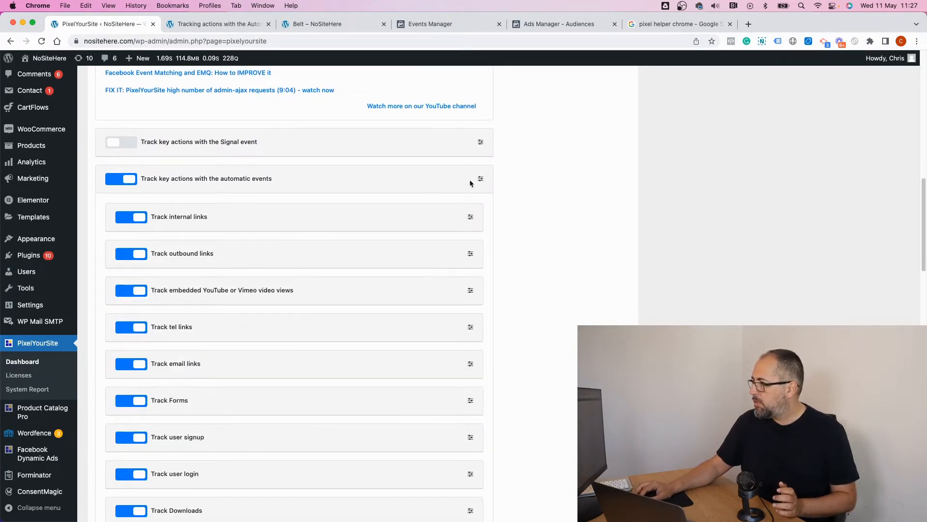
{"action": "left_click", "coordinate": [481, 143]}
{"action": "scroll", "coordinate": [376, 179], "scroll_direction": "up", "scroll_amount": 15}
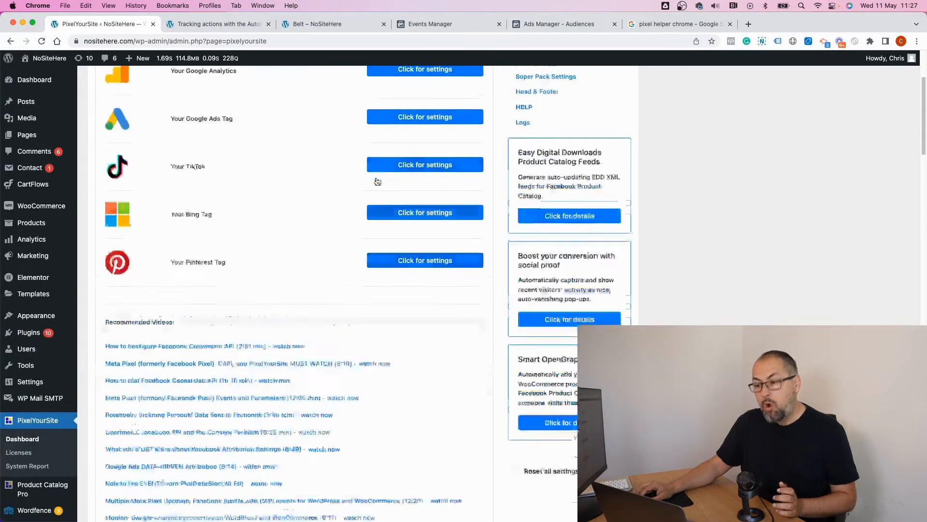
- Review the recommended WooCommerce events and the Track Purchases settings, and return to the General settings
{"action": "left_click", "coordinate": [207, 111]}
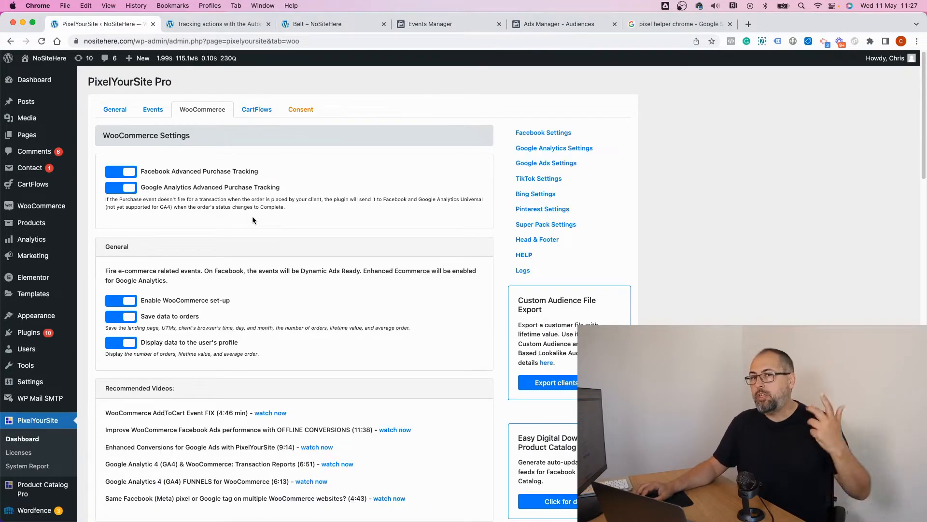
{"action": "scroll", "coordinate": [293, 242], "scroll_direction": "down", "scroll_amount": 5}
{"action": "scroll", "coordinate": [293, 241], "scroll_direction": "down", "scroll_amount": 9}
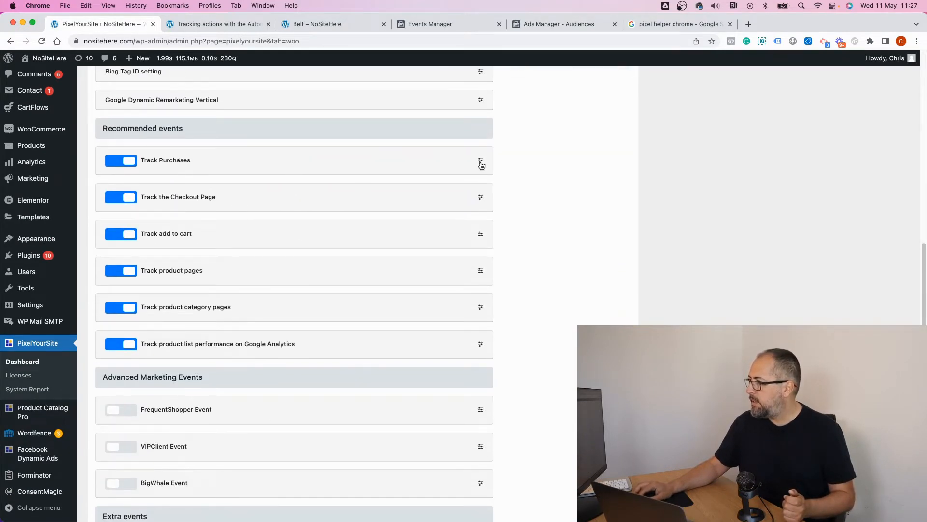
{"action": "left_click", "coordinate": [481, 161]}
{"action": "left_click", "coordinate": [481, 162]}
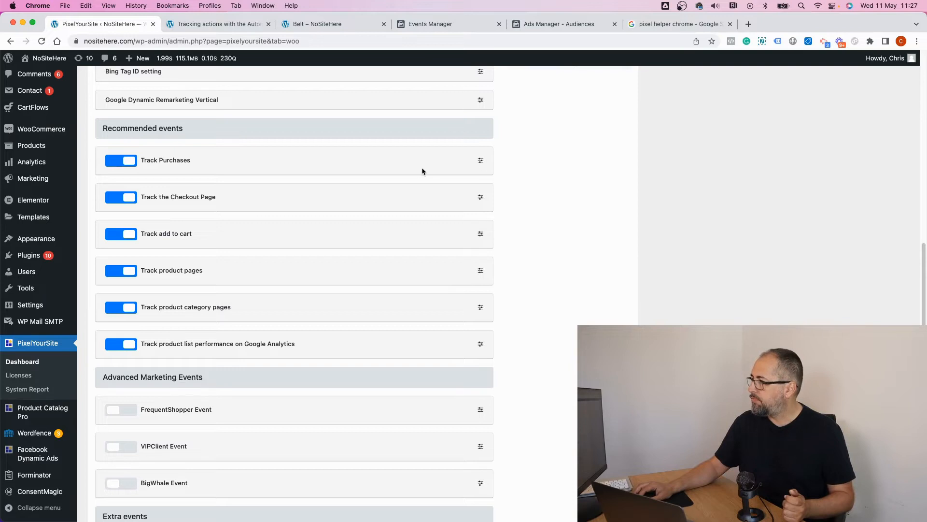
{"action": "scroll", "coordinate": [416, 169], "scroll_direction": "up", "scroll_amount": 15}
{"action": "left_click", "coordinate": [121, 111]}
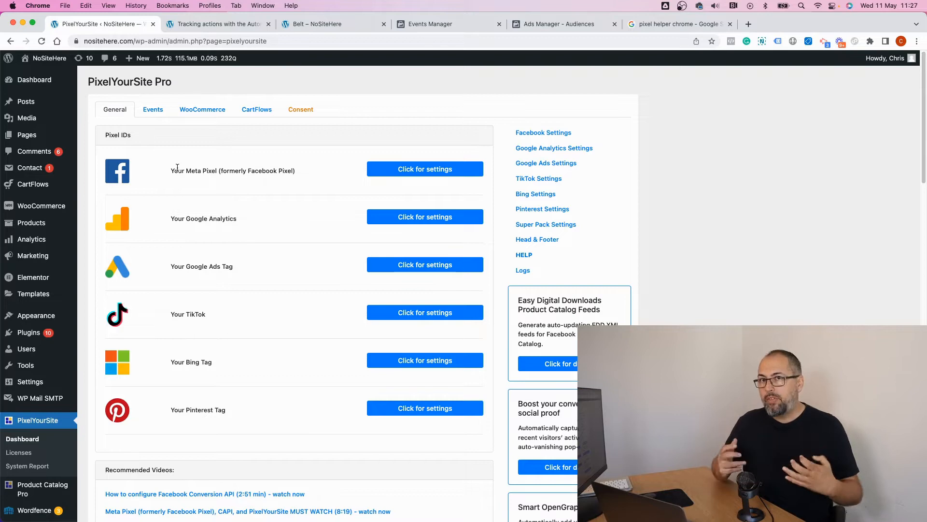
- Review the list of user-defined events and return to the General settings
{"action": "left_click", "coordinate": [153, 111]}
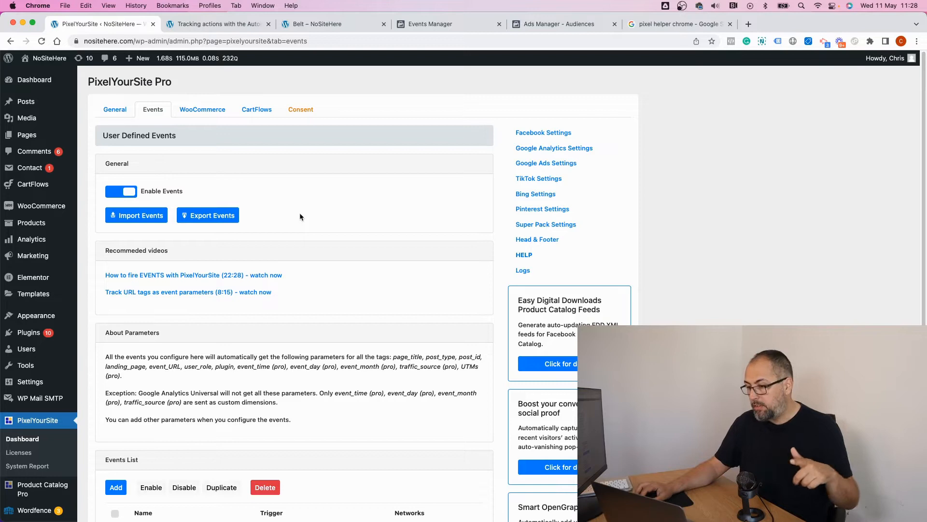
{"action": "scroll", "coordinate": [299, 216], "scroll_direction": "down", "scroll_amount": 5}
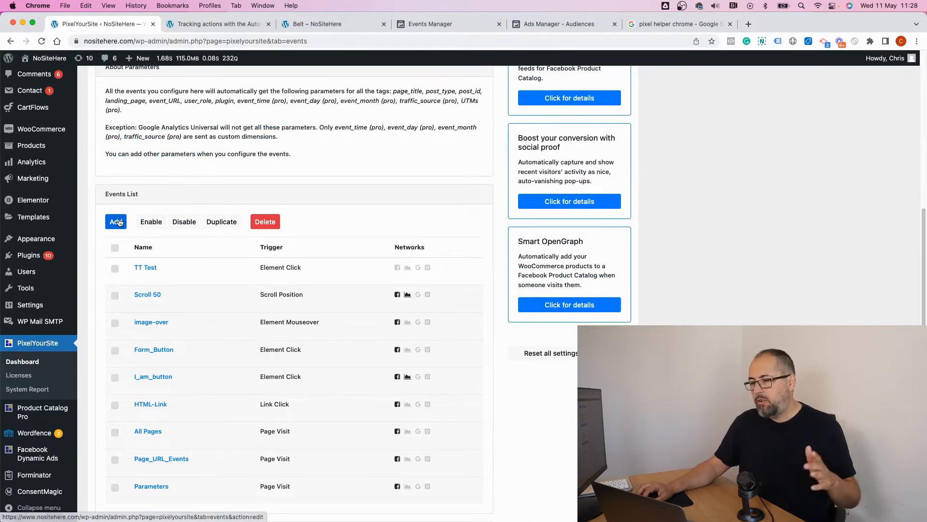
{"action": "scroll", "coordinate": [121, 169], "scroll_direction": "up", "scroll_amount": 5}
{"action": "left_click", "coordinate": [120, 115]}
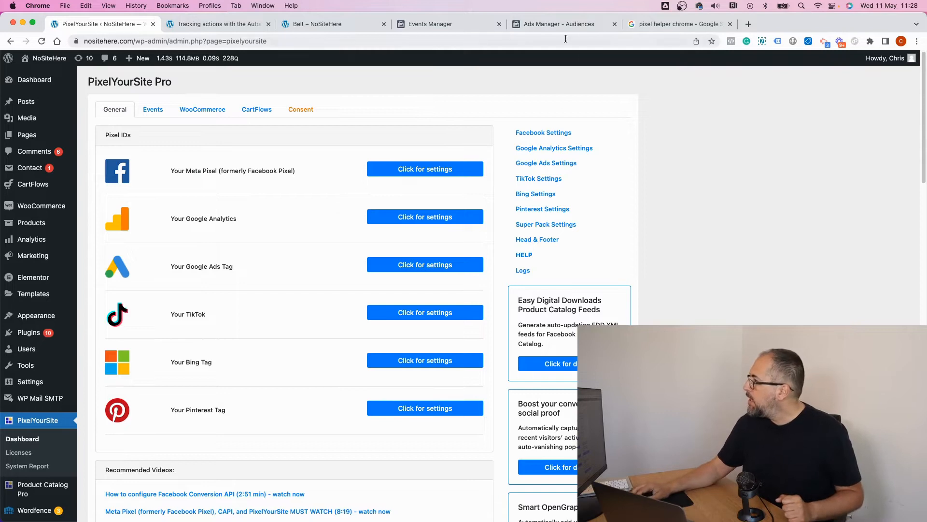
- Find Facebook Pixel Helper in the Chrome Web Store and use the extension on the tracking-links page to inspect NoSiteHere's Pixel PageView event
{"action": "left_click", "coordinate": [674, 28]}
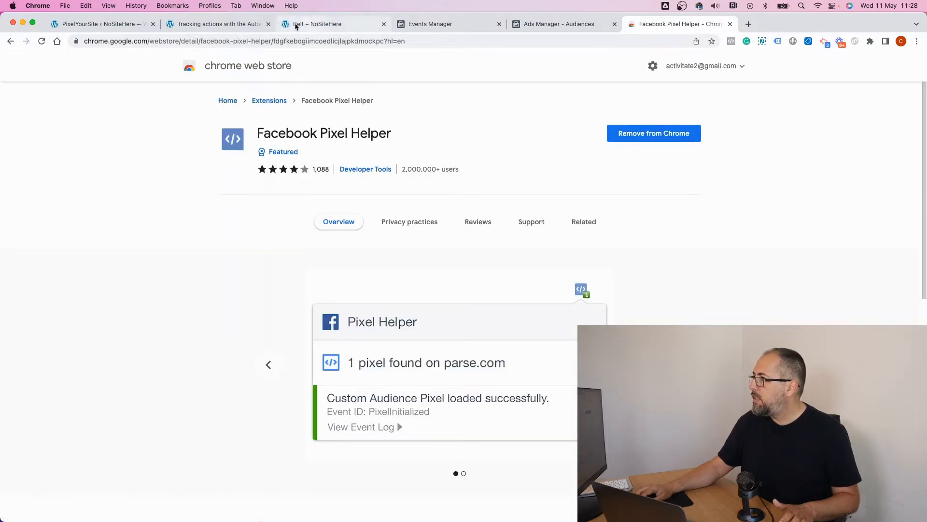
{"action": "left_click", "coordinate": [213, 26]}
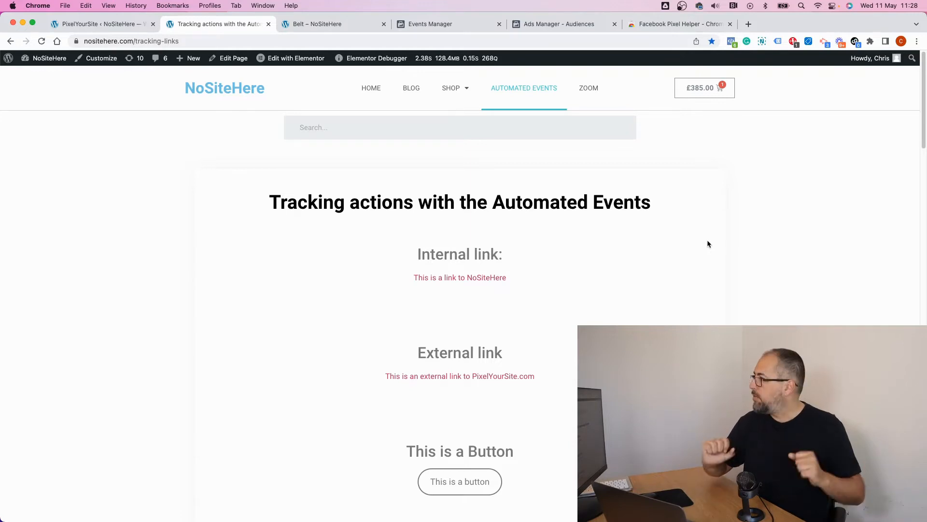
{"action": "left_click", "coordinate": [731, 42]}
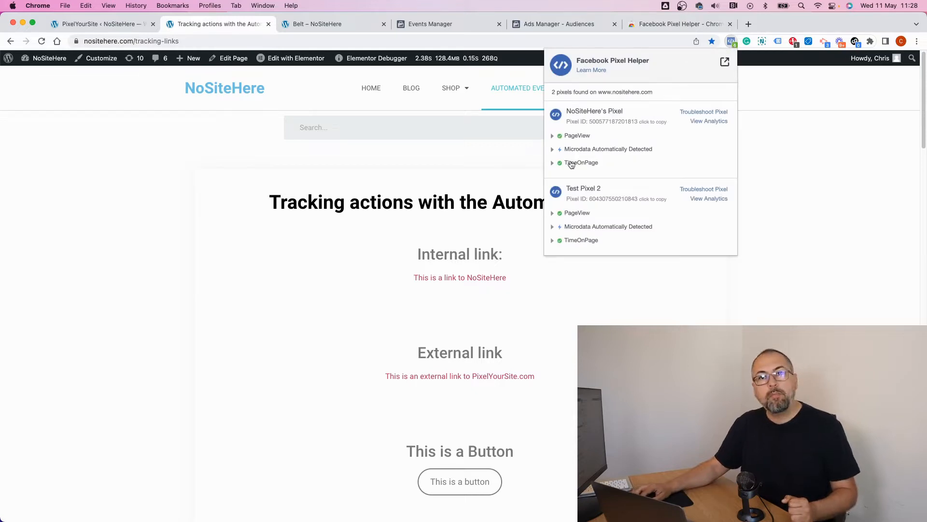
{"action": "left_click", "coordinate": [576, 136]}
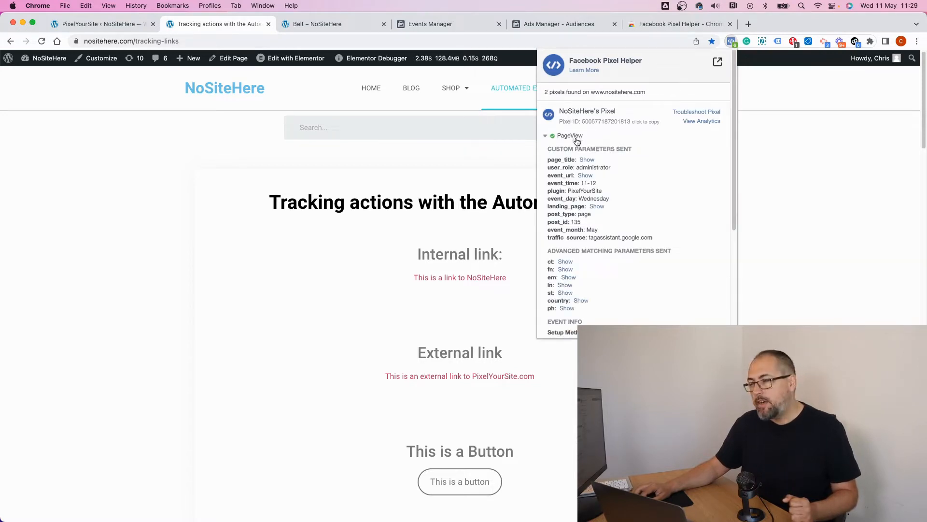
{"action": "left_click", "coordinate": [476, 191]}
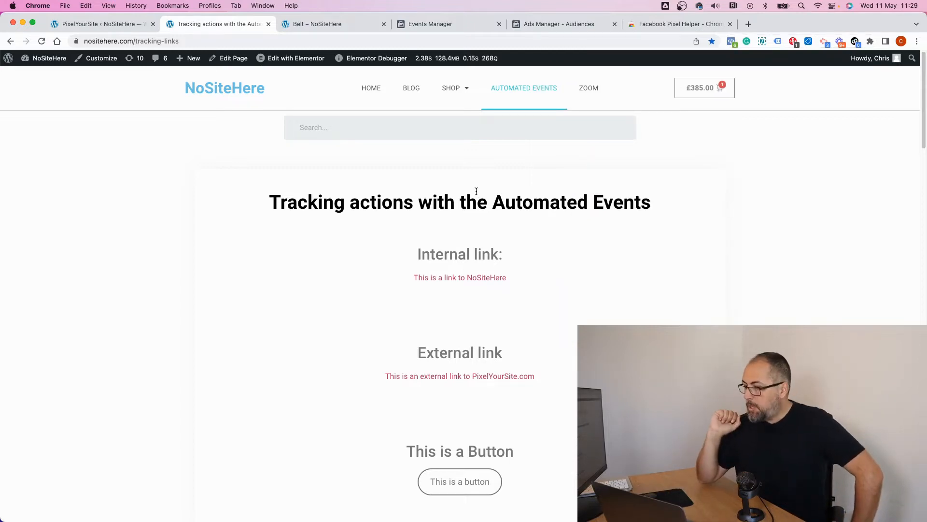
- Show the PageView event's page_title and event_url parameters in Facebook Pixel Helper and compare the URL with the page address
{"action": "left_click", "coordinate": [732, 42]}
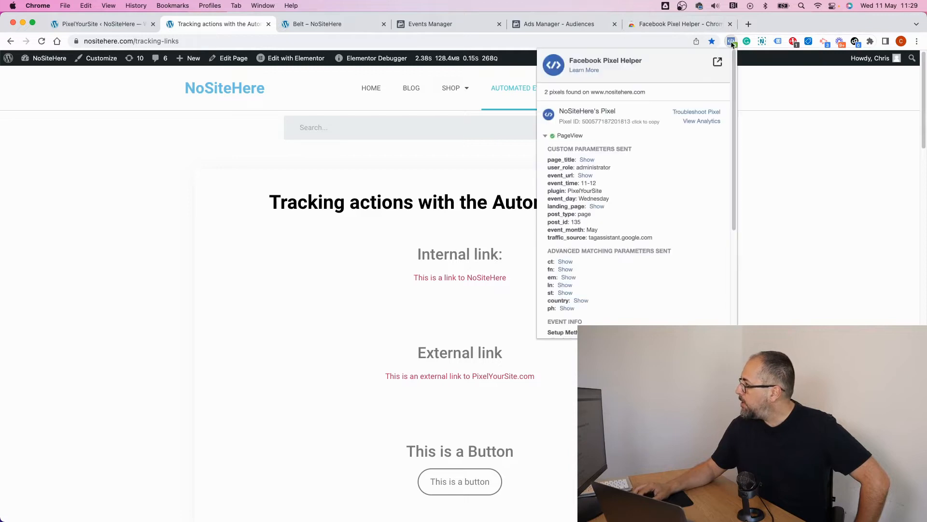
{"action": "left_click", "coordinate": [587, 160]}
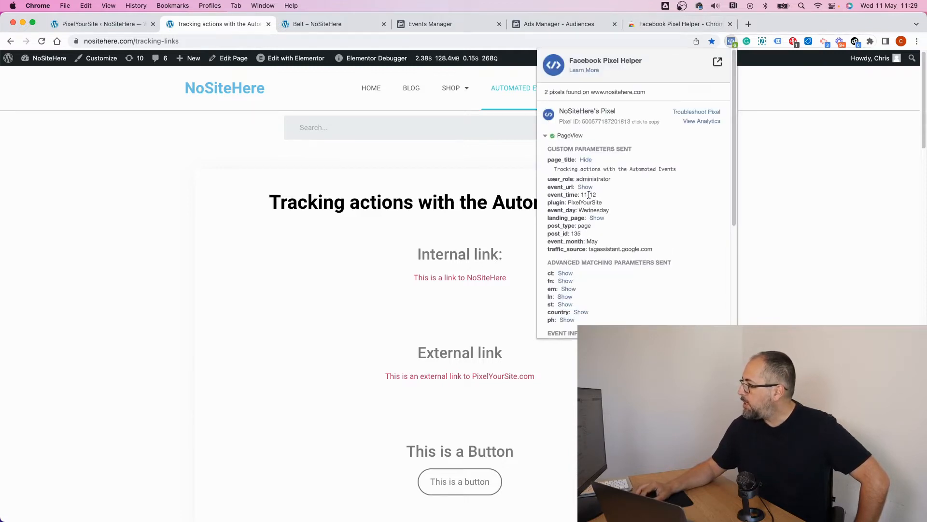
{"action": "left_click", "coordinate": [585, 187]}
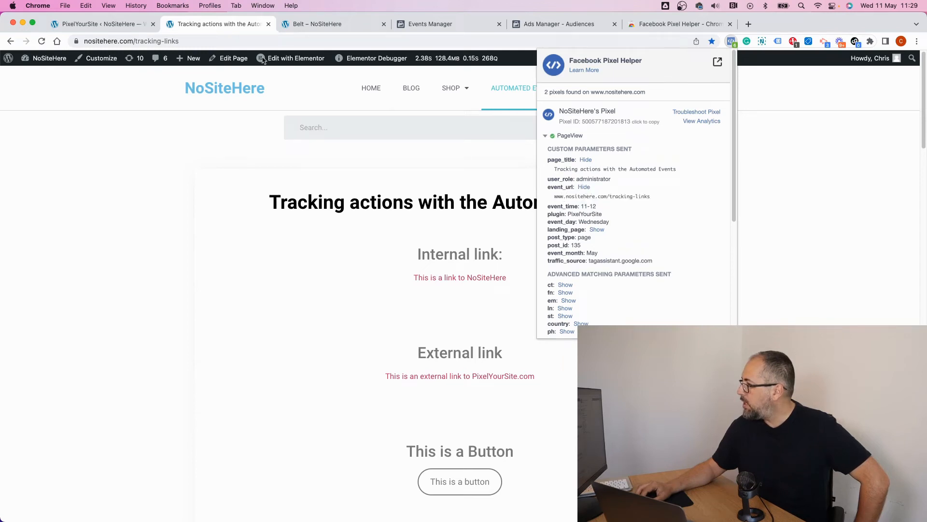
{"action": "left_click", "coordinate": [195, 41]}
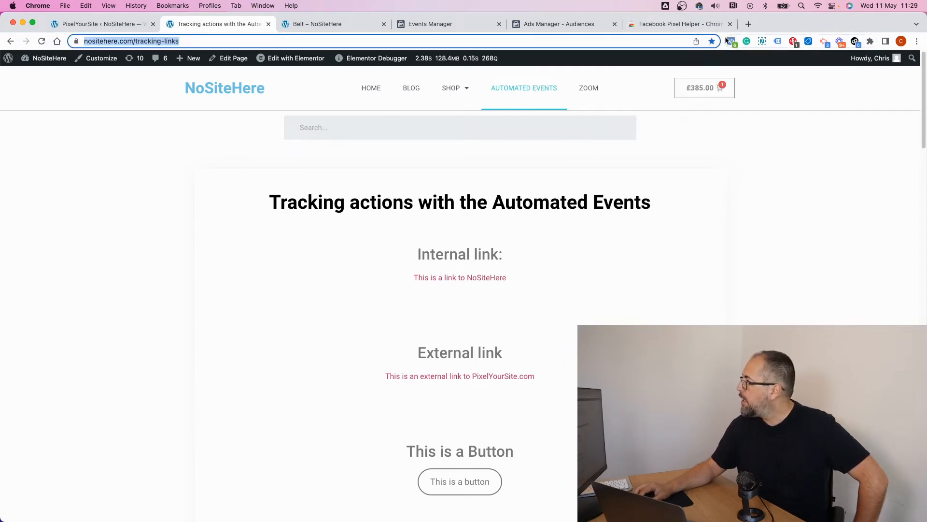
- Inspect the parameters sent with the TimeOnPage event of NoSiteHere's Pixel in Facebook Pixel Helper
{"action": "left_click", "coordinate": [730, 41]}
{"action": "left_click", "coordinate": [572, 137]}
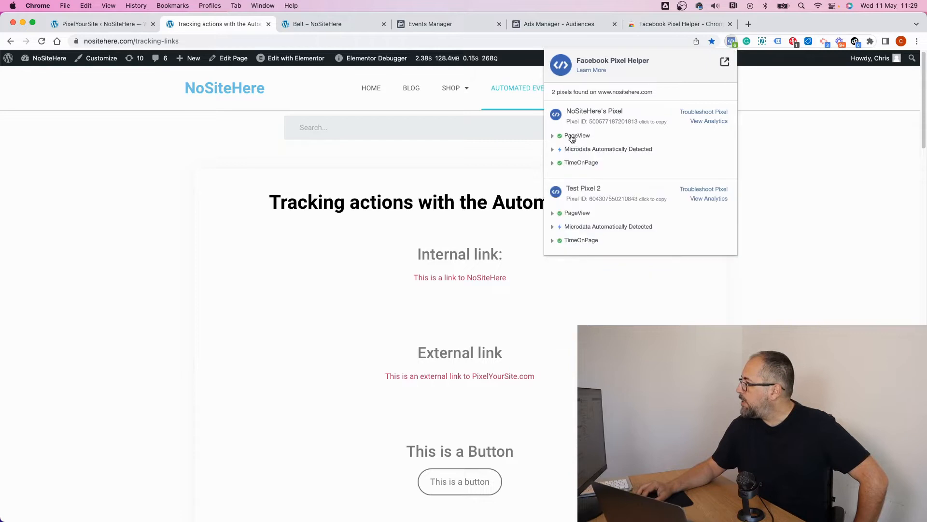
{"action": "left_click", "coordinate": [574, 166]}
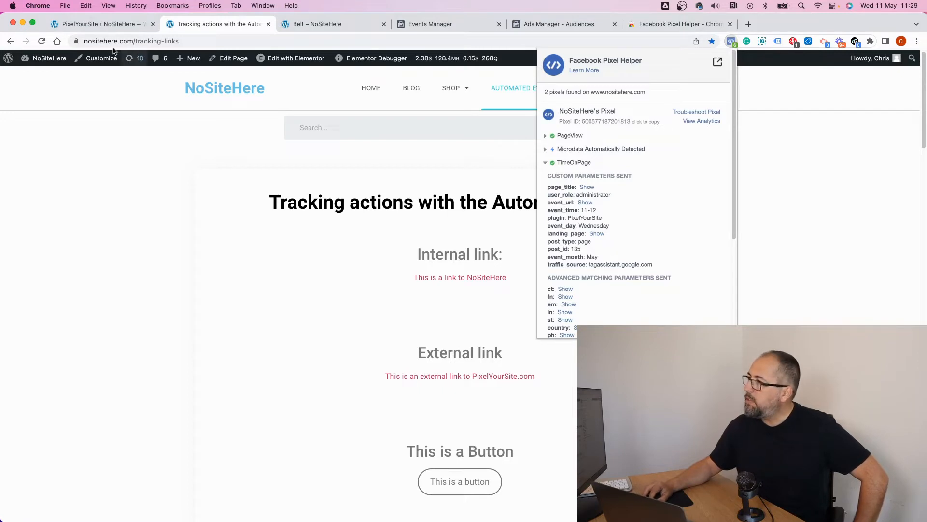
- Inspect the Track time on page settings among PixelYourSite's automatic events, including its platforms and trigger time, and return to the tracking-links page
{"action": "left_click", "coordinate": [99, 24]}
{"action": "scroll", "coordinate": [345, 264], "scroll_direction": "down", "scroll_amount": 10}
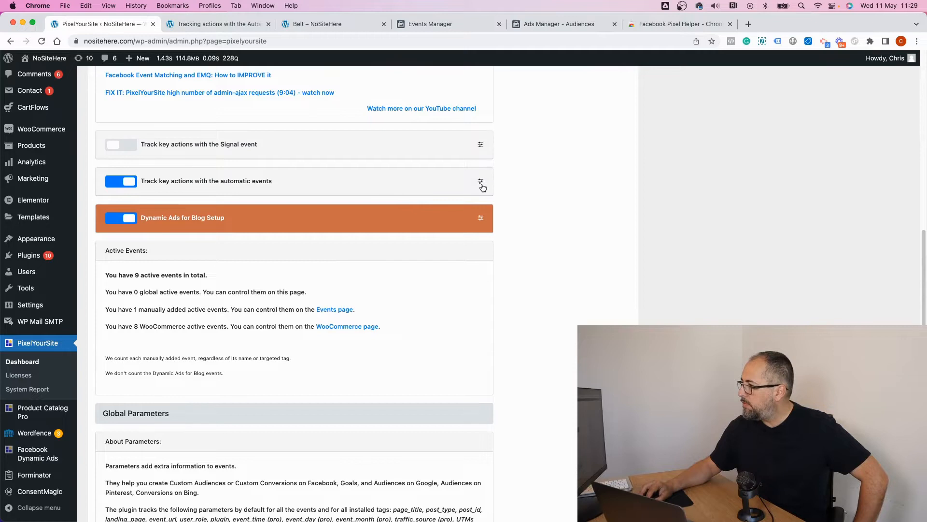
{"action": "left_click", "coordinate": [481, 186]}
{"action": "scroll", "coordinate": [382, 253], "scroll_direction": "down", "scroll_amount": 5}
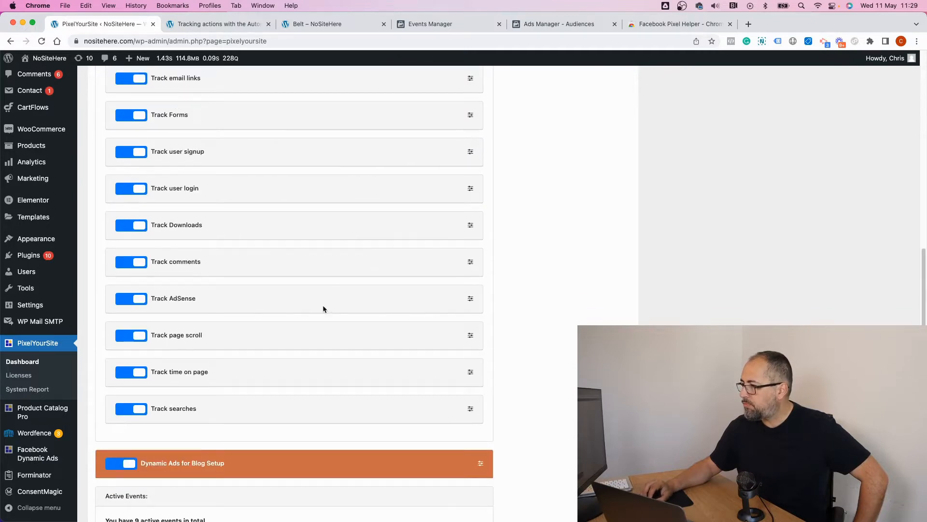
{"action": "left_click", "coordinate": [469, 374]}
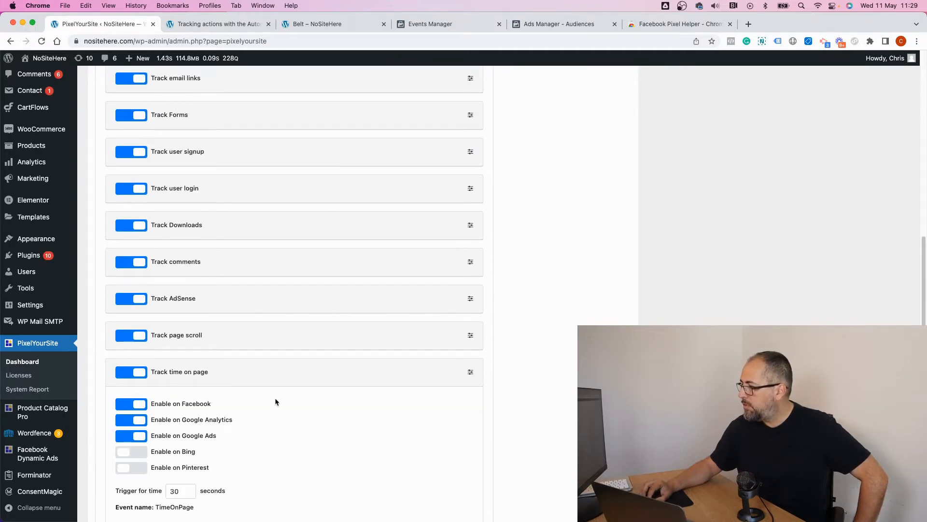
{"action": "scroll", "coordinate": [267, 408], "scroll_direction": "down", "scroll_amount": 3}
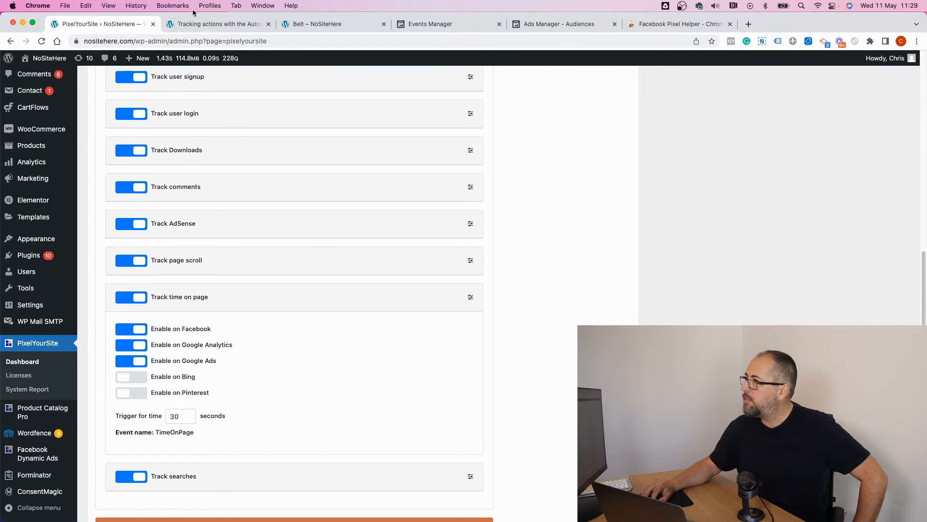
{"action": "left_click", "coordinate": [199, 24]}
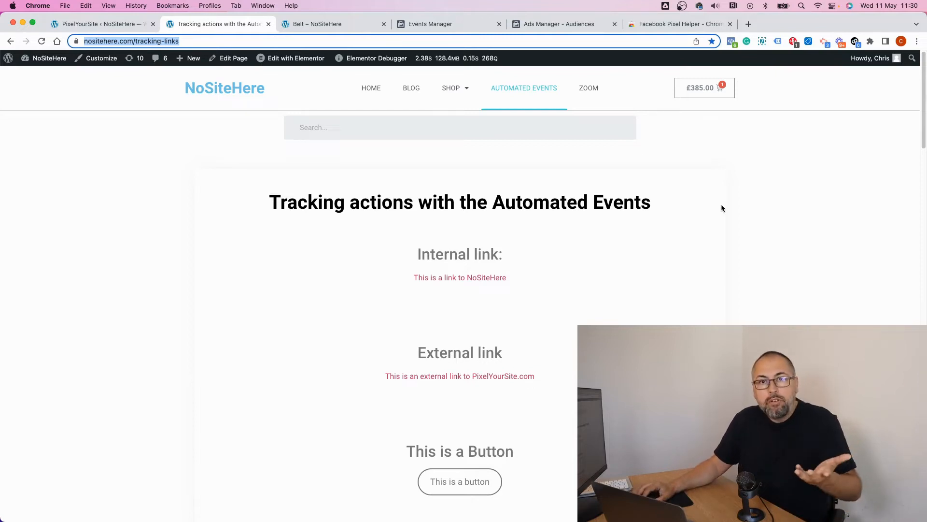
- Switch to Ads Manager Audiences and start a new Custom Audience with Website as its source
{"action": "left_click", "coordinate": [548, 28]}
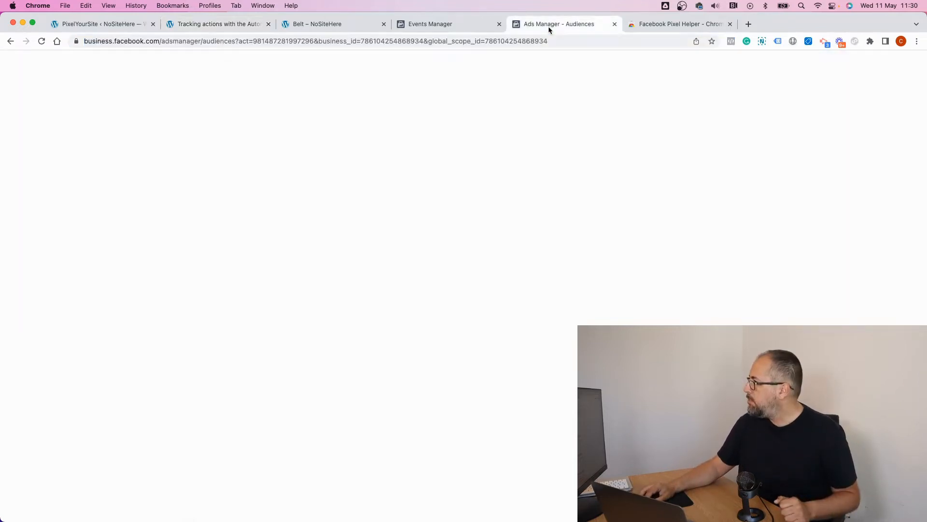
{"action": "left_click", "coordinate": [89, 106]}
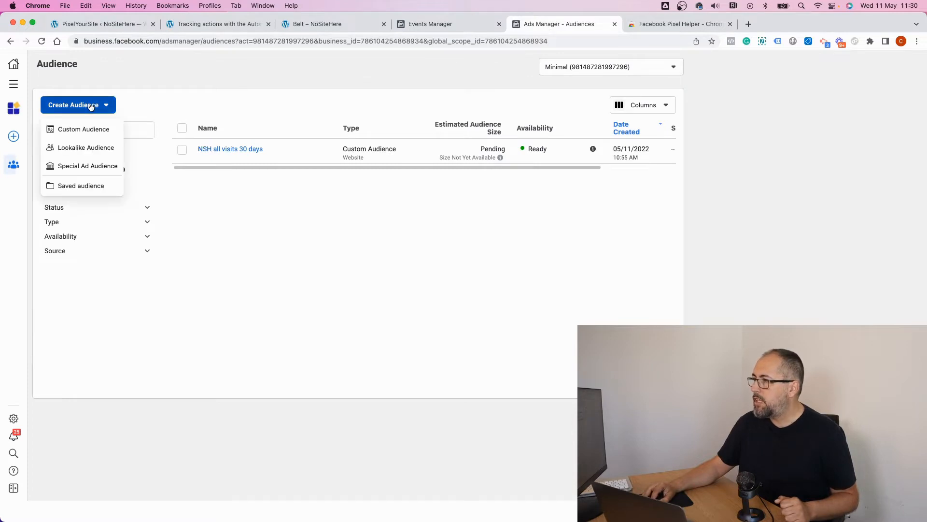
{"action": "left_click", "coordinate": [82, 135]}
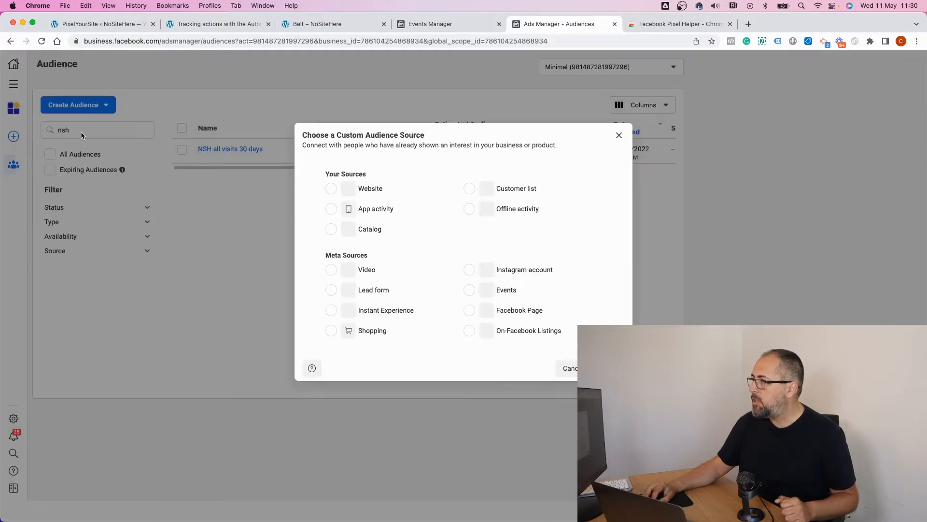
{"action": "left_click", "coordinate": [331, 190]}
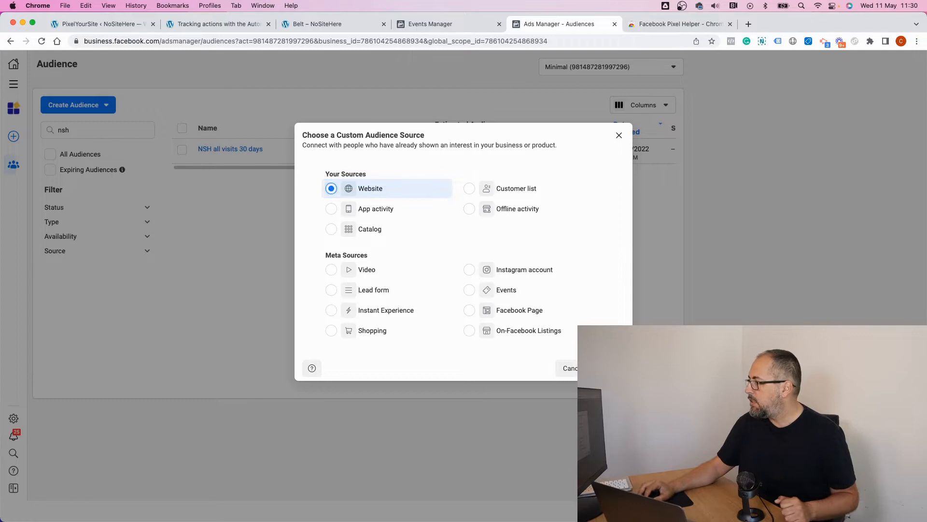
{"action": "left_click", "coordinate": [611, 368]}
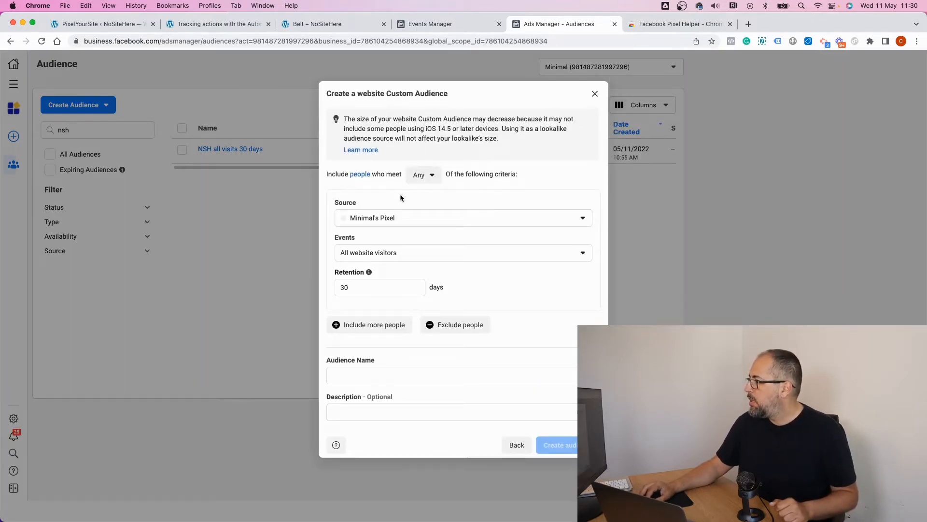
- Set the audience's source to NoSiteHere's Pixel and its event to TimeOnPage, keeping the retention at 30 days
{"action": "left_click", "coordinate": [404, 219]}
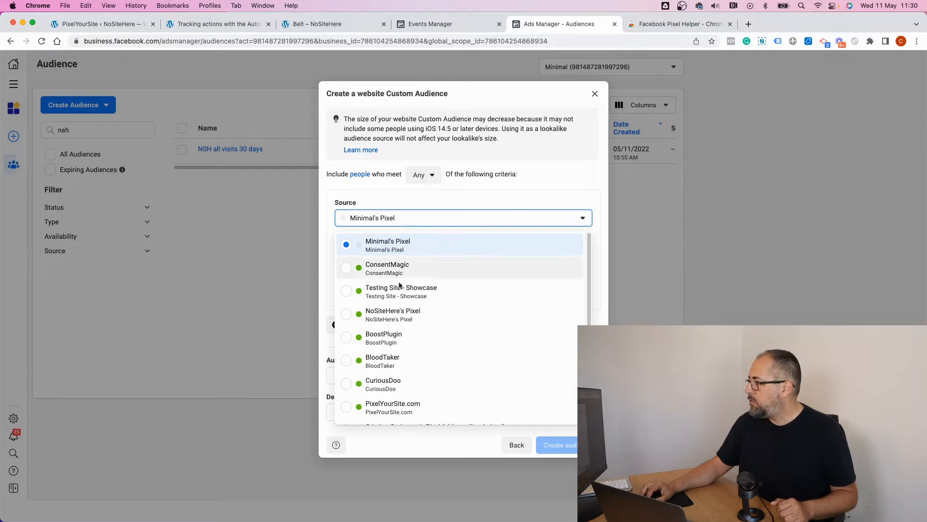
{"action": "left_click", "coordinate": [400, 311]}
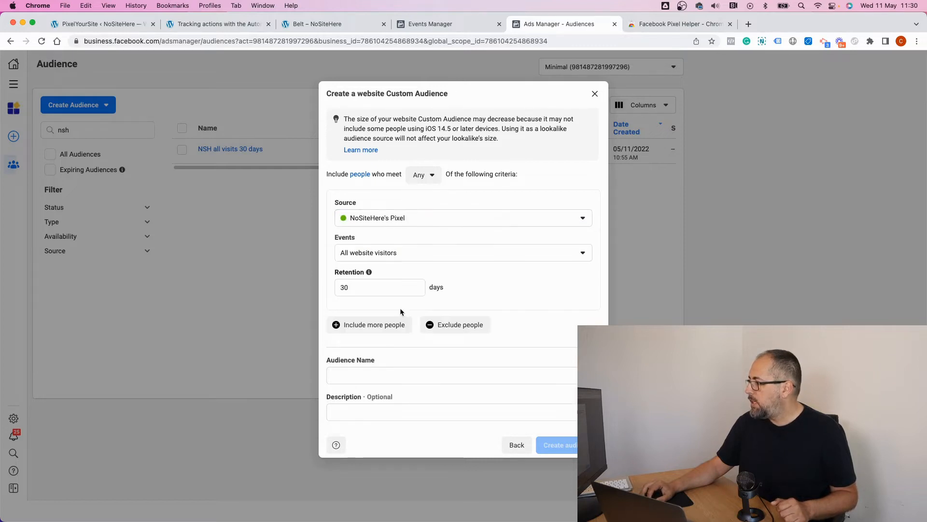
{"action": "left_click", "coordinate": [394, 255]}
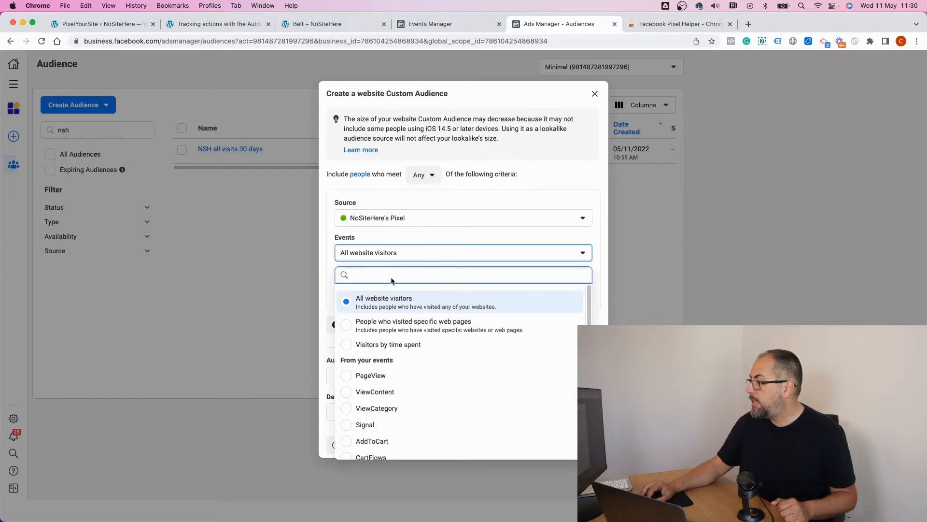
{"action": "scroll", "coordinate": [384, 379], "scroll_direction": "down", "scroll_amount": 2}
{"action": "scroll", "coordinate": [417, 386], "scroll_direction": "down", "scroll_amount": 3}
{"action": "left_click", "coordinate": [365, 376]}
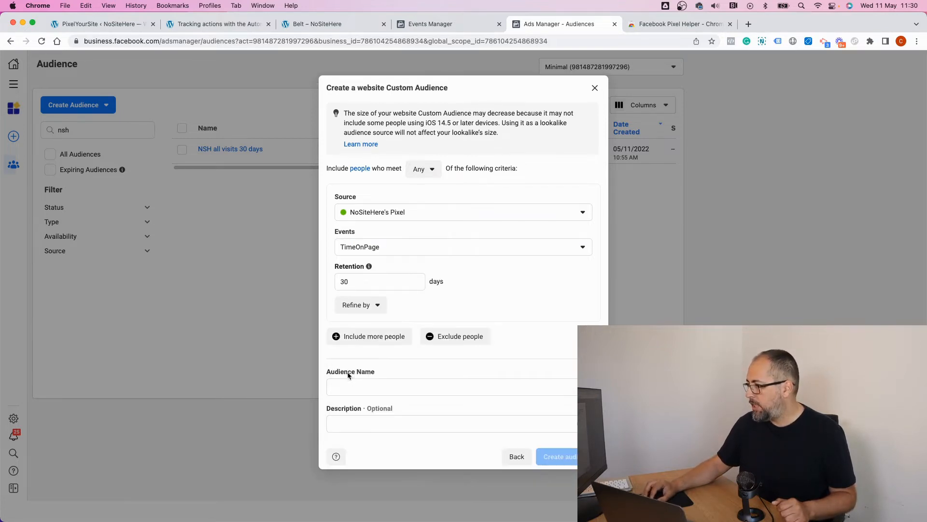
{"action": "double_click", "coordinate": [367, 281]}
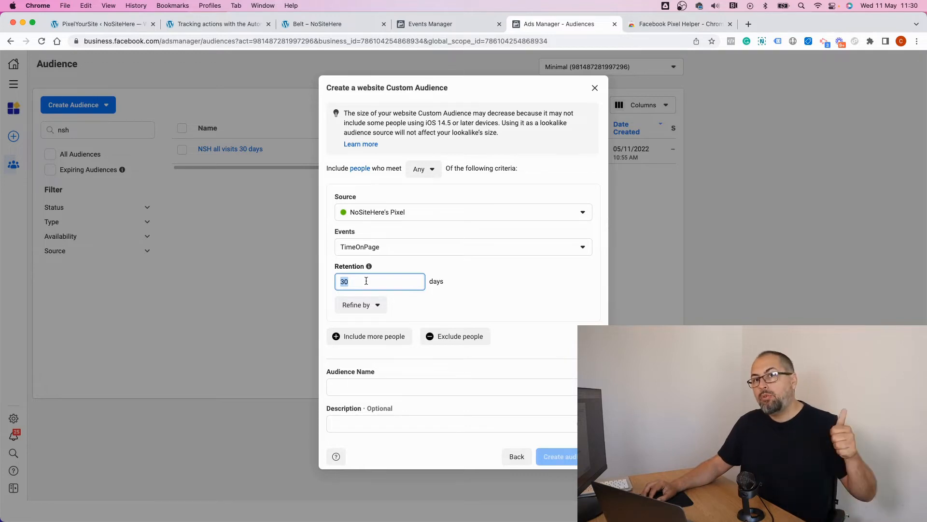
{"action": "left_click", "coordinate": [470, 298]}
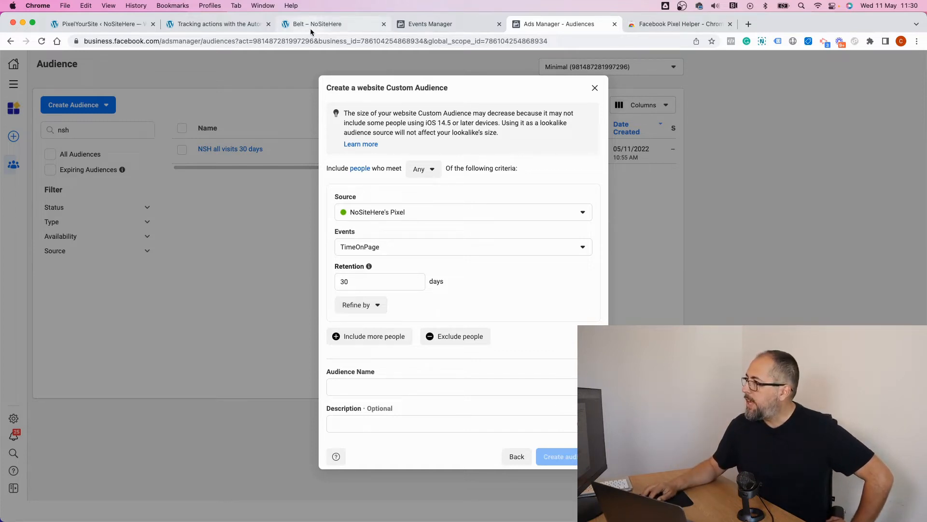
- Show the TimeOnPage event's page_title and event_url in Facebook Pixel Helper on the tracking-links page and copy the event_url value
{"action": "left_click", "coordinate": [194, 27]}
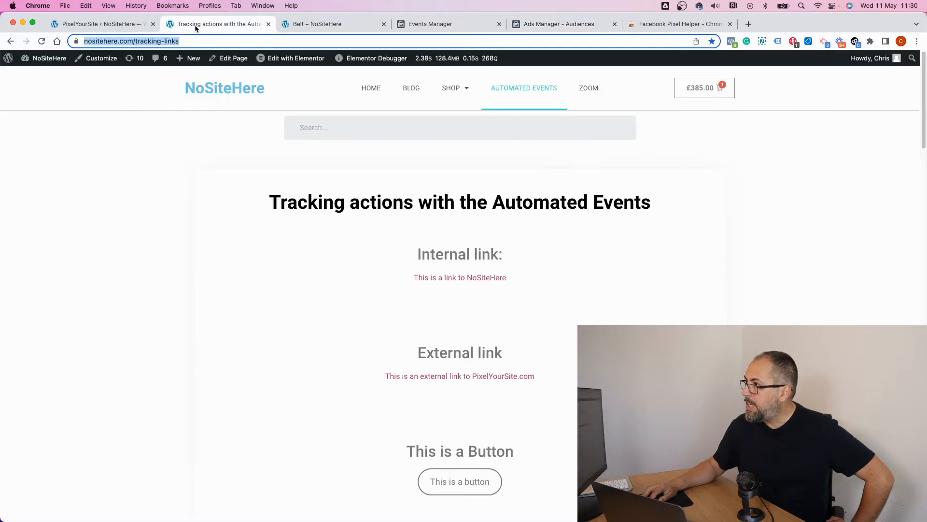
{"action": "left_click", "coordinate": [732, 42]}
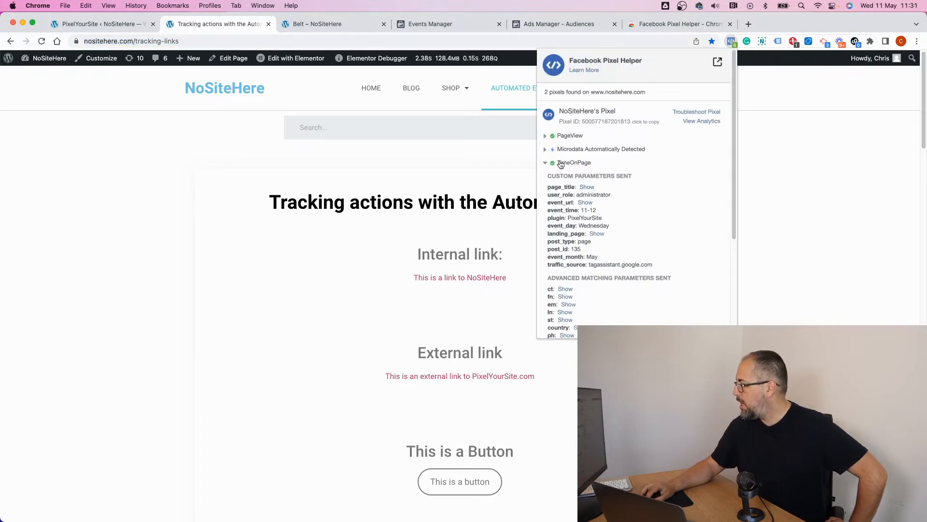
{"action": "left_click", "coordinate": [586, 188]}
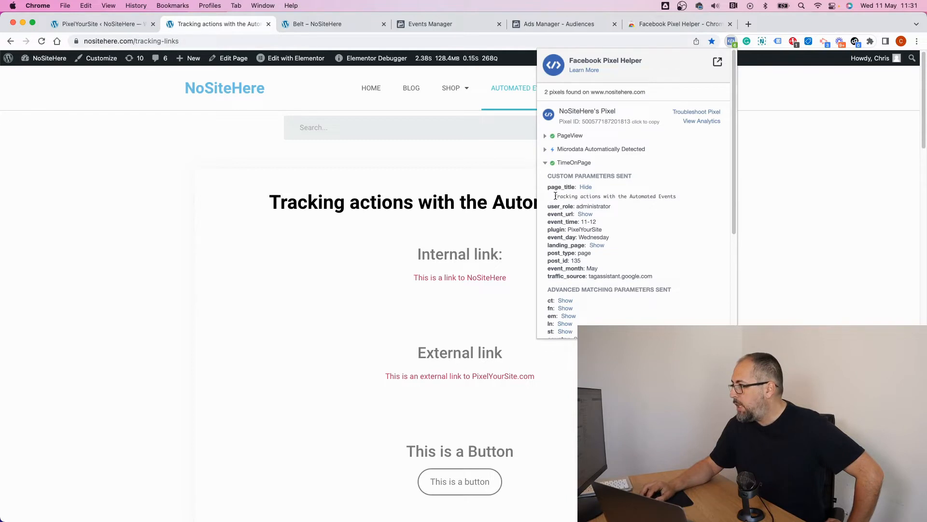
{"action": "left_click", "coordinate": [586, 216]}
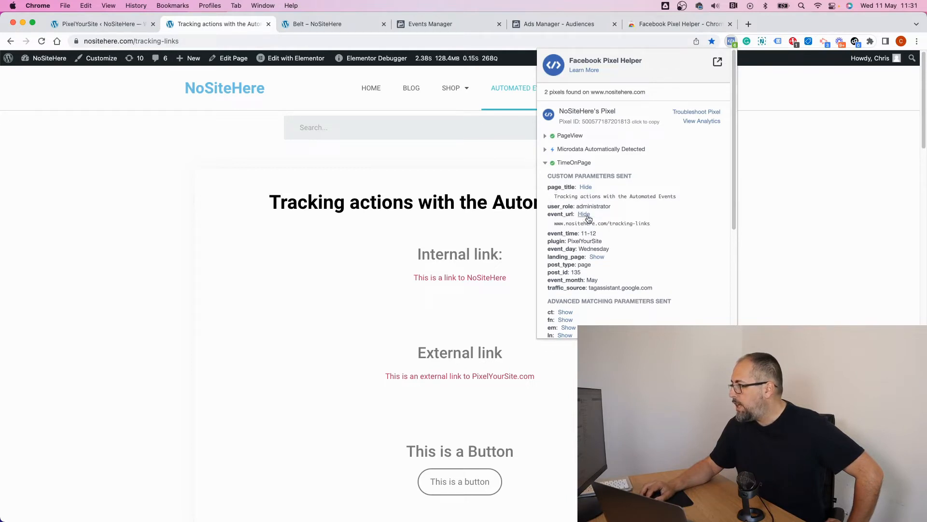
{"action": "left_click_drag", "start_coordinate": [554, 224], "coordinate": [651, 225]}
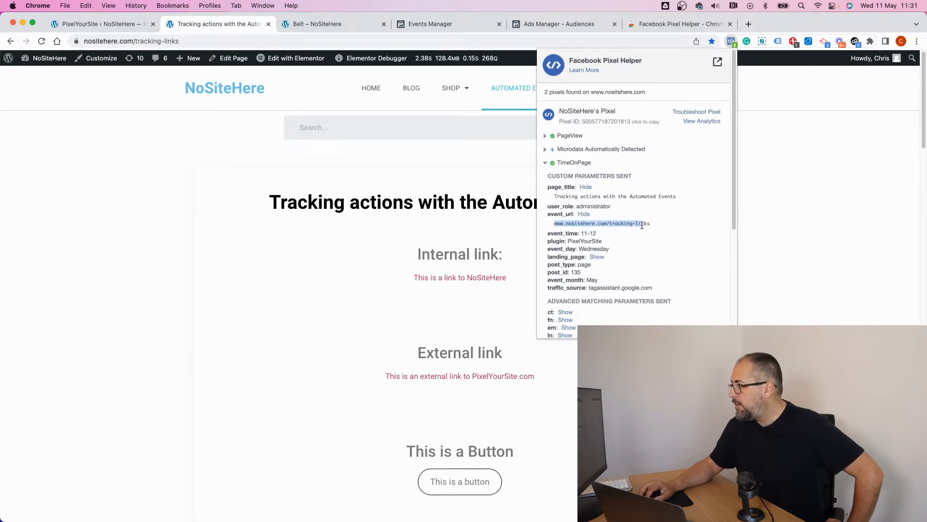
{"action": "right_click", "coordinate": [620, 223]}
{"action": "left_click", "coordinate": [628, 245]}
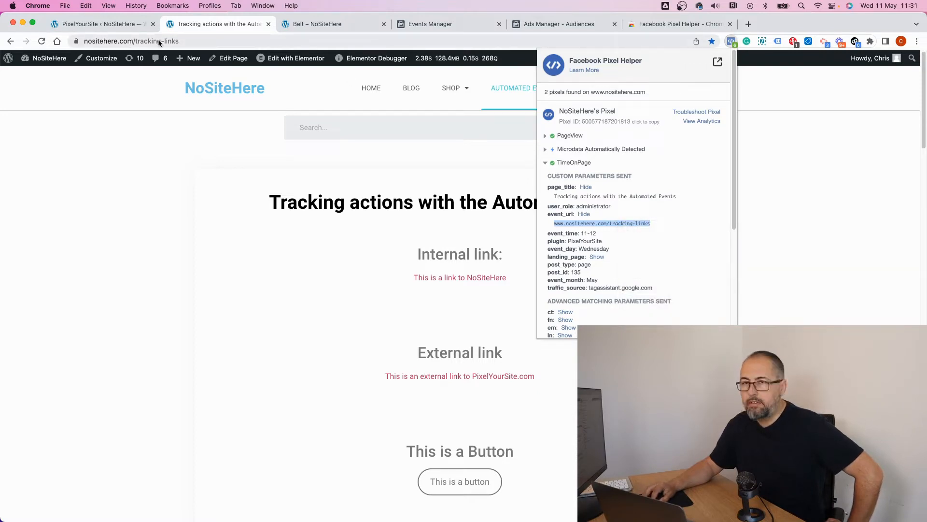
{"action": "left_click", "coordinate": [468, 20]}
{"action": "left_click", "coordinate": [533, 26]}
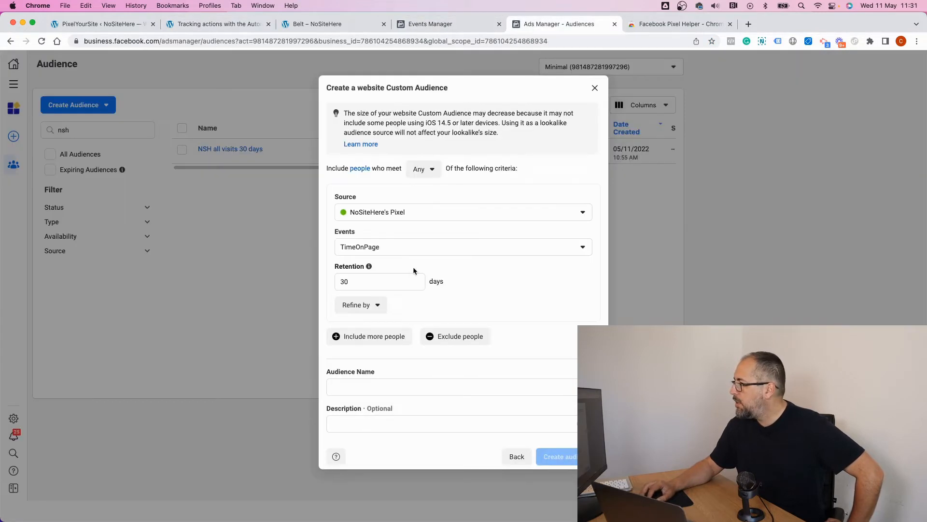
{"action": "left_click", "coordinate": [370, 305]}
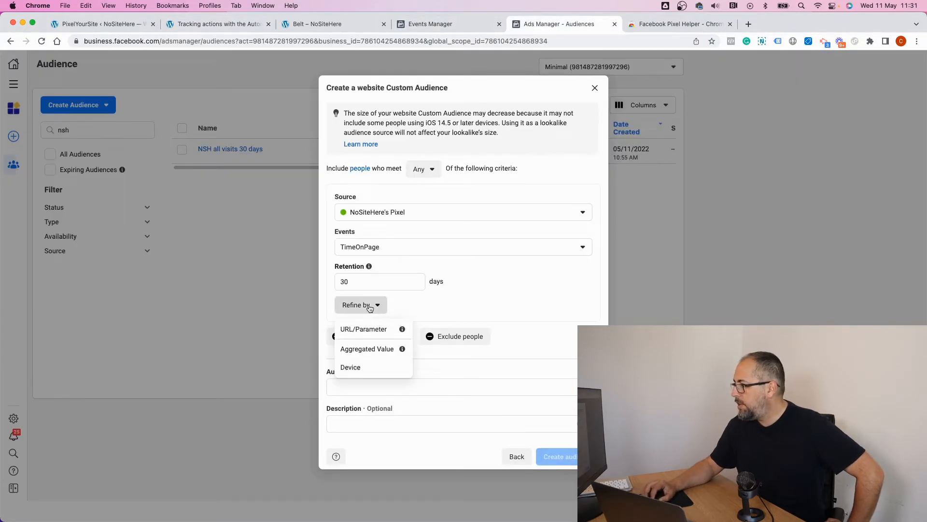
{"action": "left_click", "coordinate": [372, 332]}
{"action": "left_click", "coordinate": [371, 315]}
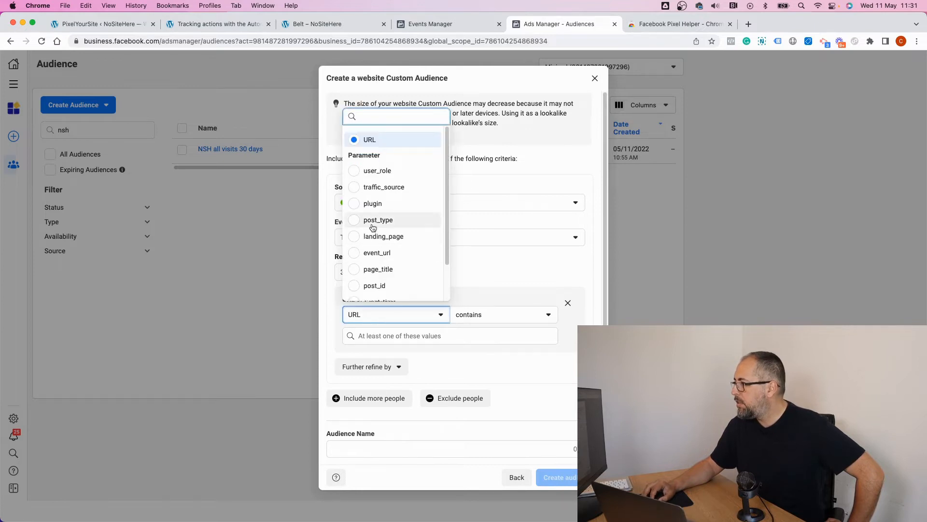
{"action": "left_click", "coordinate": [356, 254]}
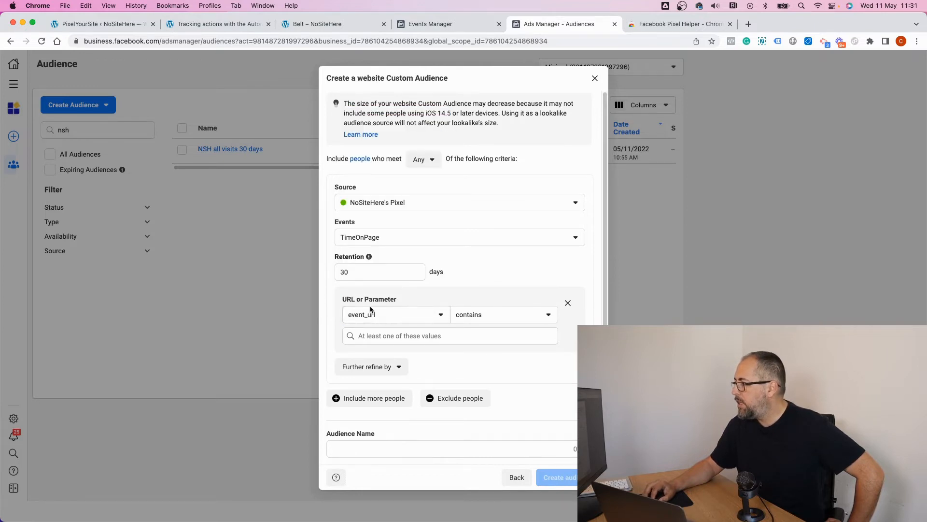
{"action": "right_click", "coordinate": [381, 338]}
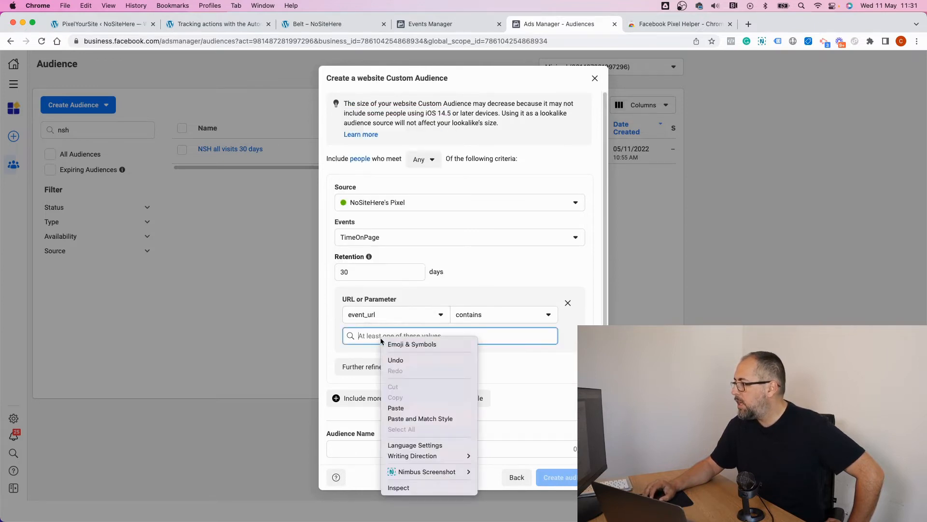
{"action": "left_click", "coordinate": [396, 407]}
{"action": "key", "text": "Return"}
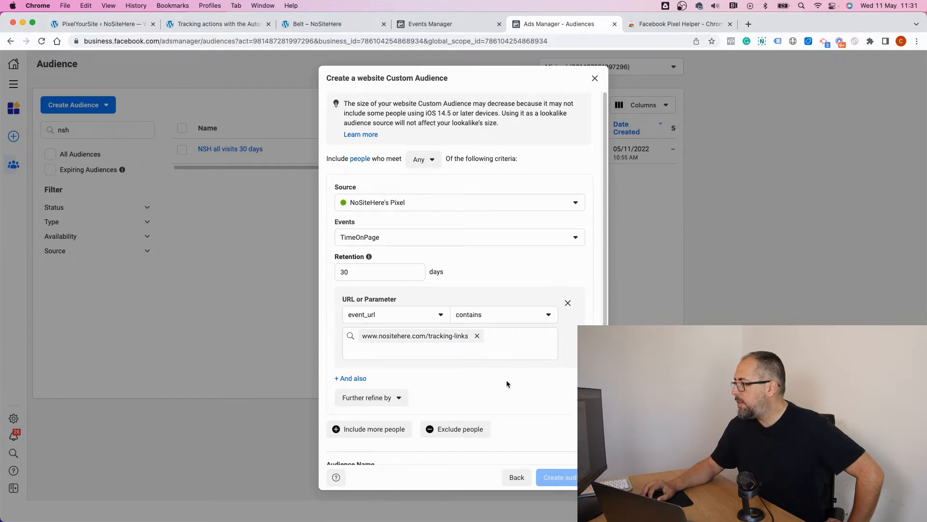
- Name the audience "NSH TOP Events Testing Page", create it, and close the confirmation dialog
{"action": "scroll", "coordinate": [506, 379], "scroll_direction": "down", "scroll_amount": 2}
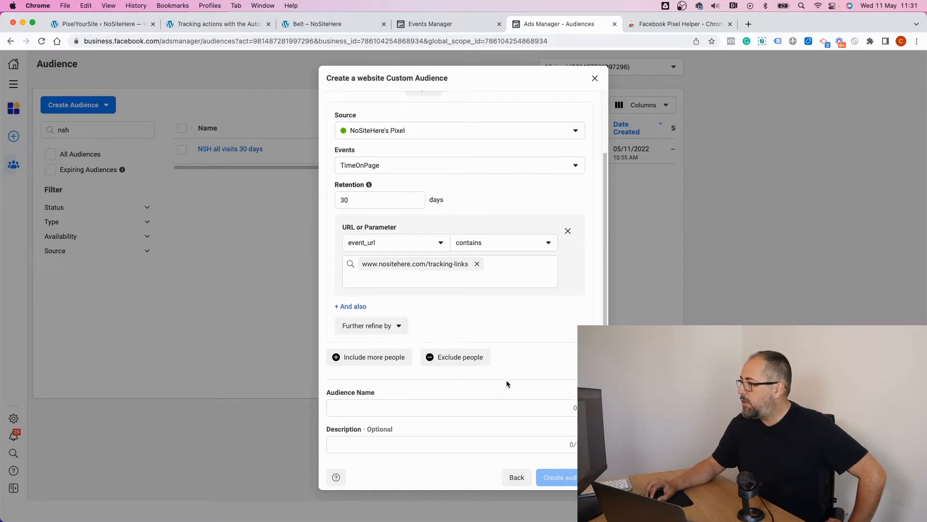
{"action": "left_click", "coordinate": [437, 405]}
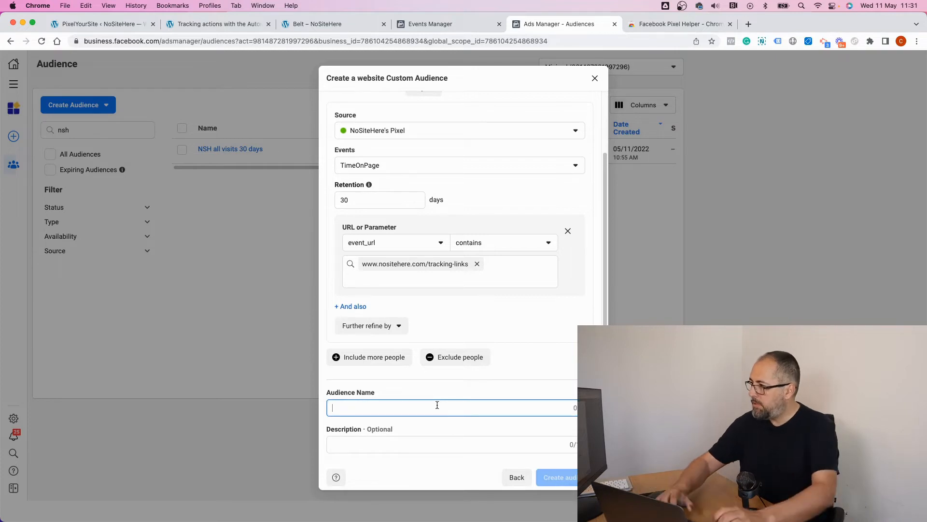
{"action": "type", "text": "NSH TOP Events Testing Page"}
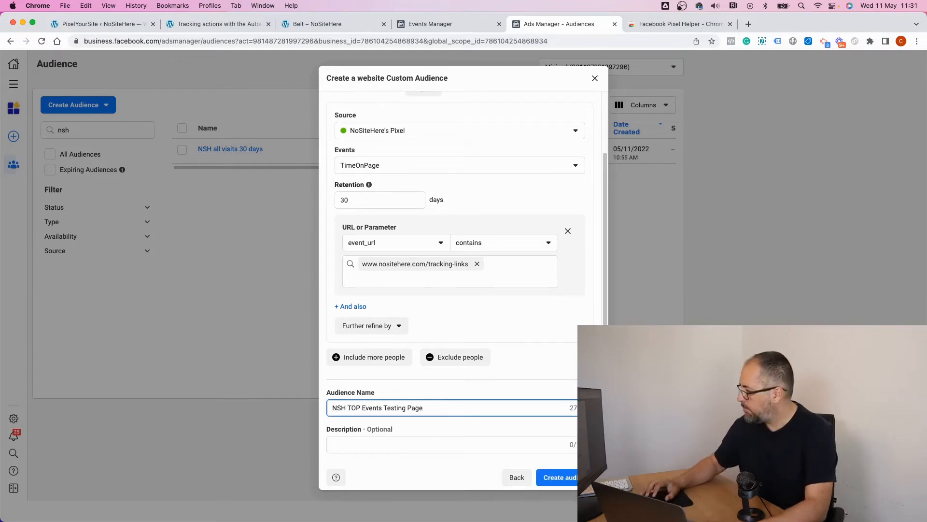
{"action": "left_click", "coordinate": [563, 475]}
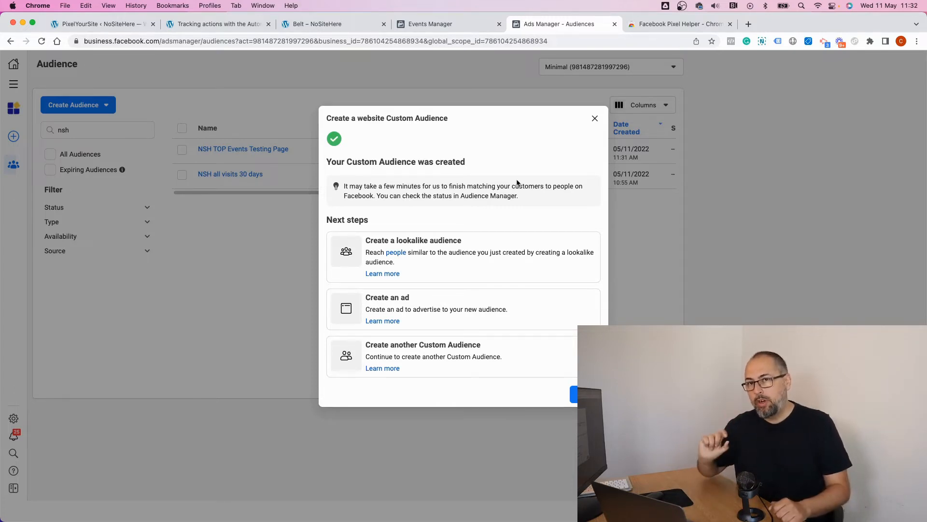
{"action": "left_click", "coordinate": [595, 118]}
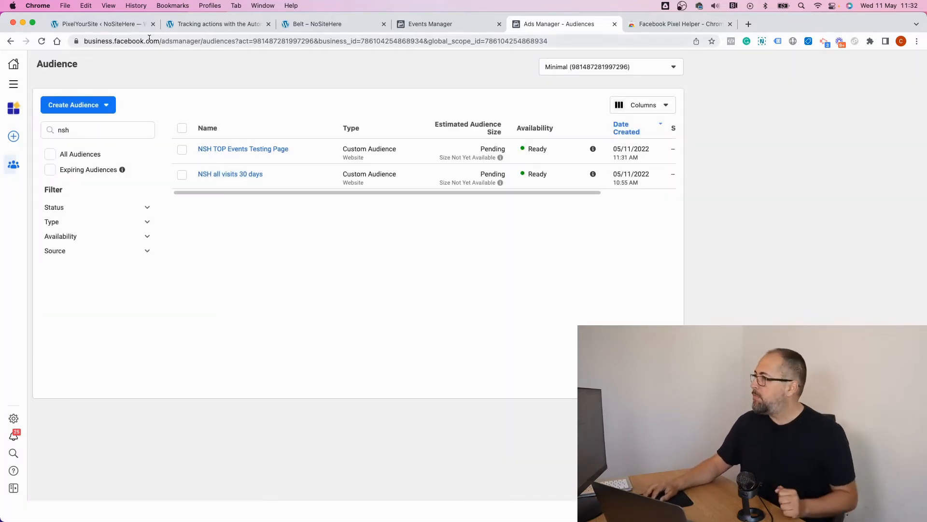
- Follow the external link to PixelYourSite.com on NoSiteHere's tracking-links page to fire its click event, and close the page that opens
{"action": "left_click", "coordinate": [223, 25]}
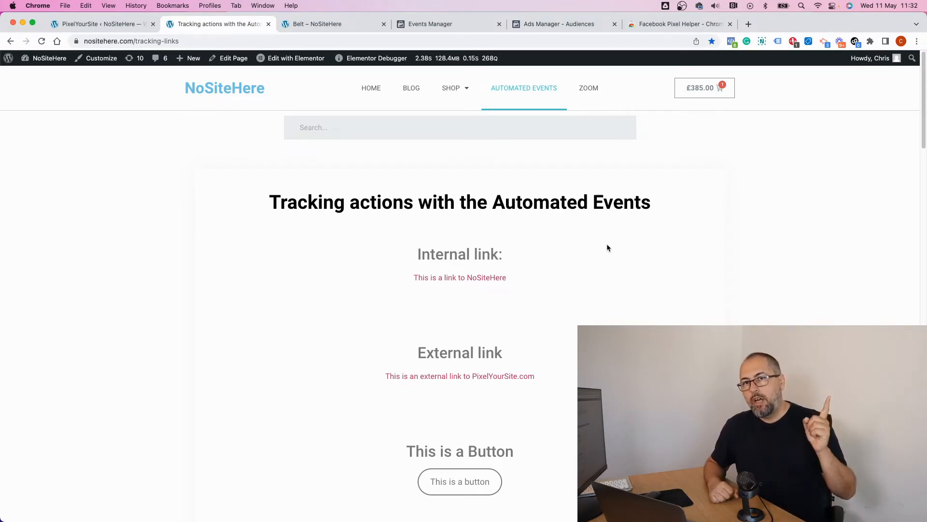
{"action": "scroll", "coordinate": [607, 247], "scroll_direction": "down", "scroll_amount": 3}
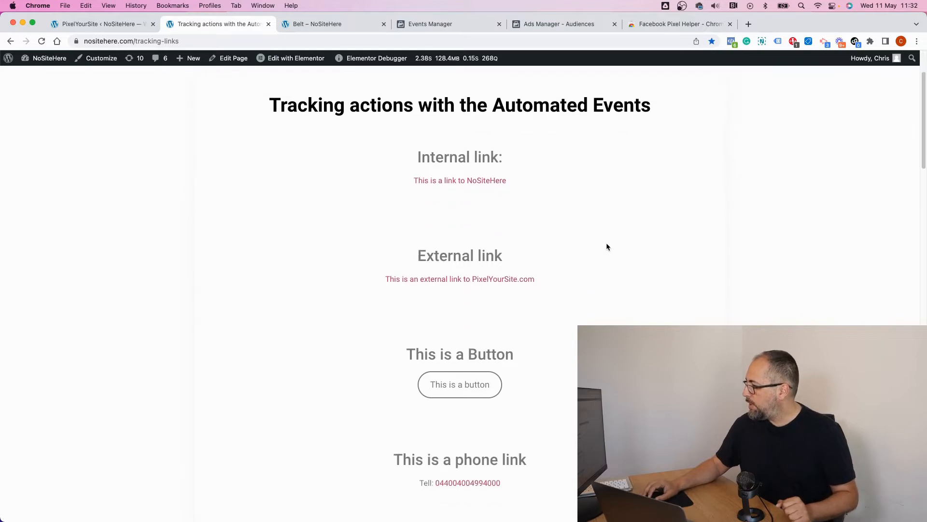
{"action": "left_click", "coordinate": [451, 280]}
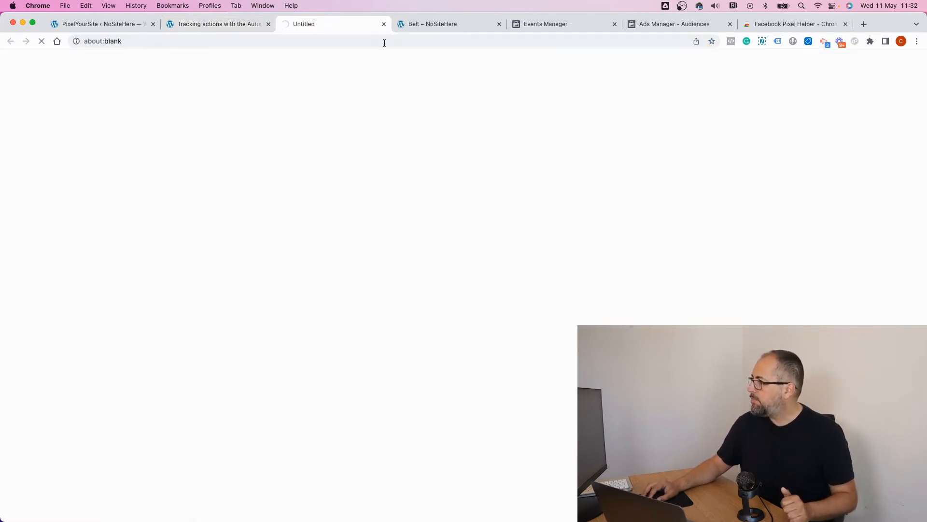
{"action": "left_click", "coordinate": [384, 24]}
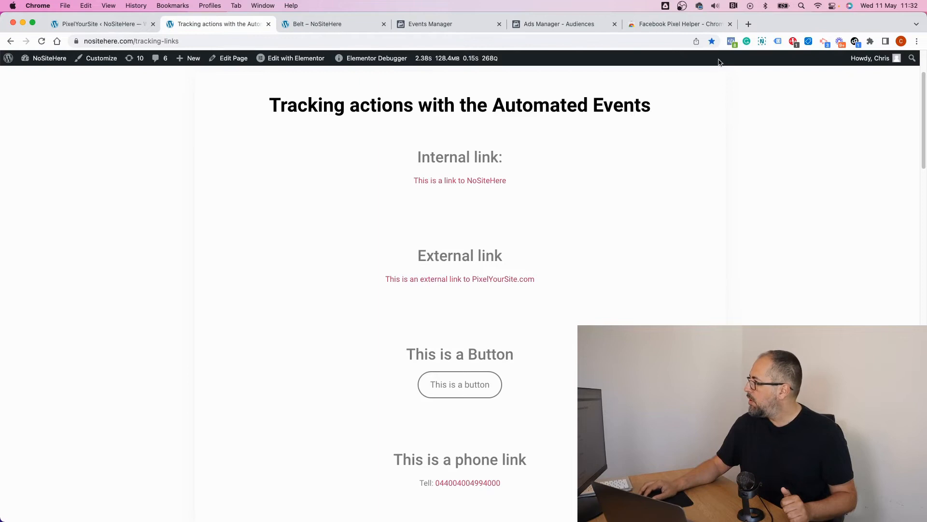
- Examine the OutboundClick event's custom parameters in Facebook Pixel Helper, highlight its target_url value, and close the helper
{"action": "left_click", "coordinate": [730, 43]}
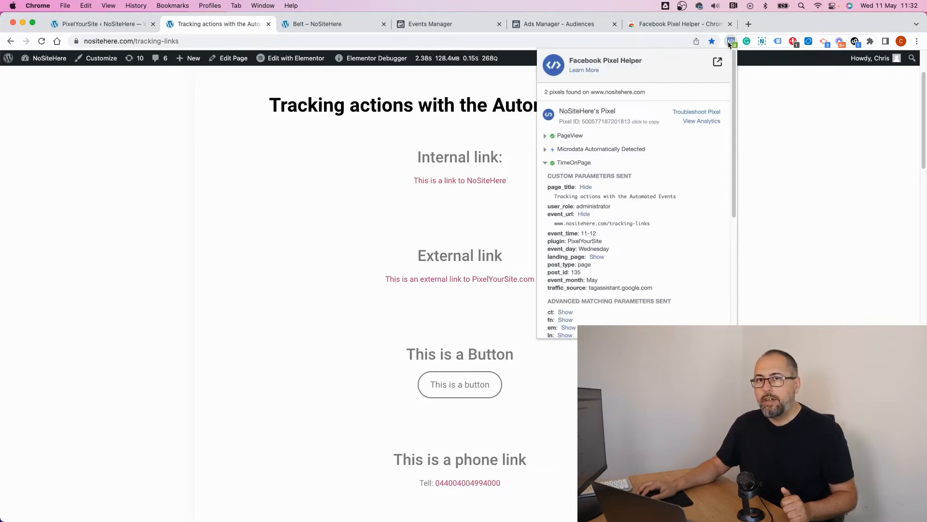
{"action": "left_click", "coordinate": [563, 163]}
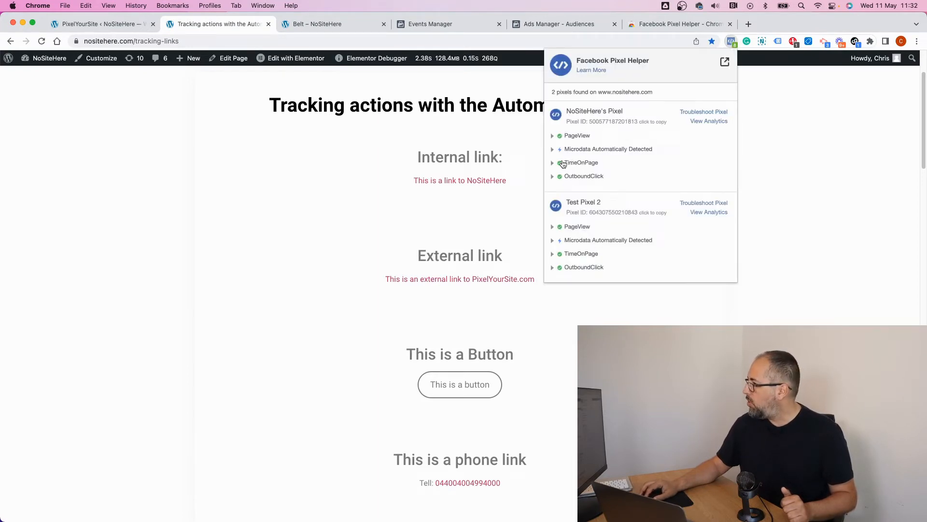
{"action": "left_click", "coordinate": [570, 177]}
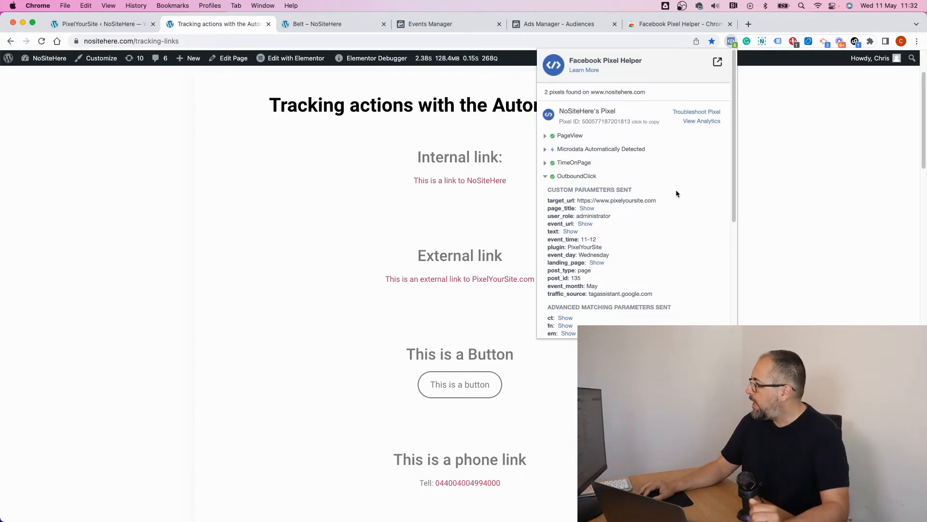
{"action": "scroll", "coordinate": [667, 207], "scroll_direction": "down", "scroll_amount": 1}
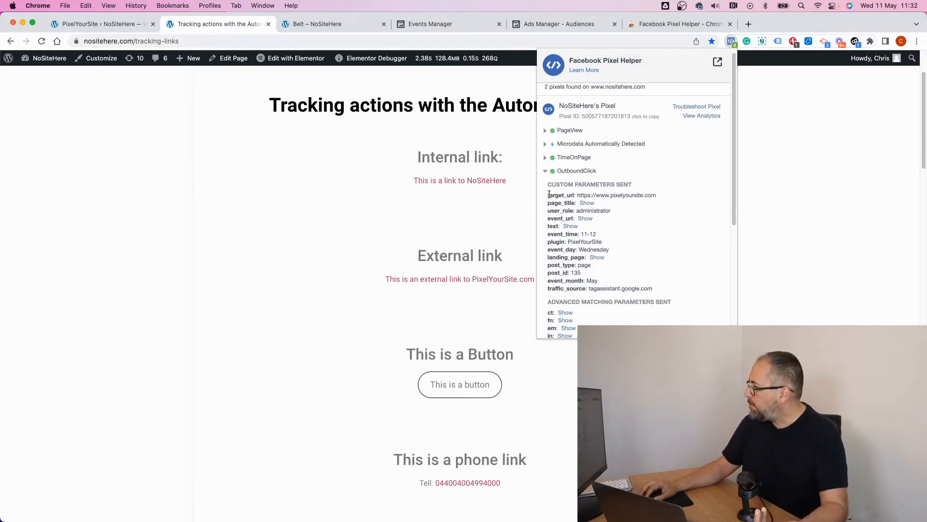
{"action": "left_click_drag", "start_coordinate": [578, 195], "coordinate": [658, 196]}
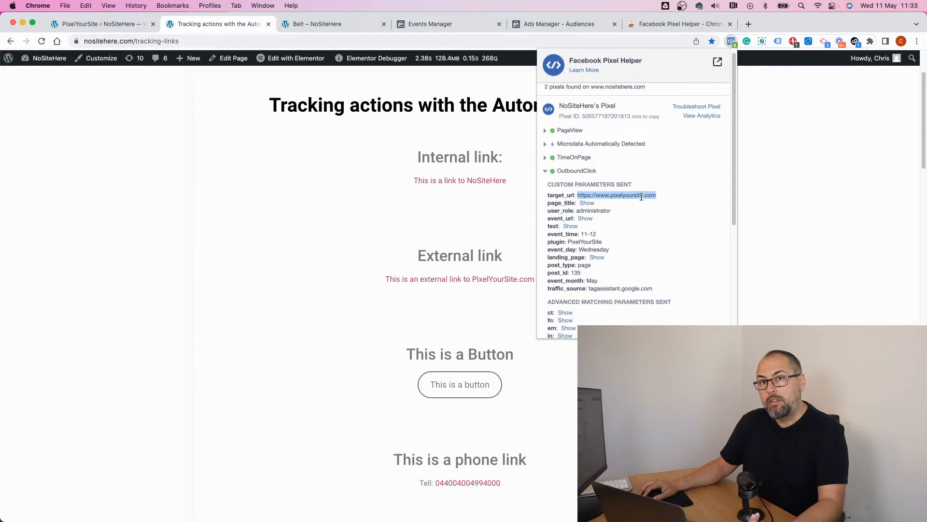
{"action": "left_click", "coordinate": [817, 193]}
- Switch to Ads Manager and start a new Custom Audience with Website as its source
{"action": "left_click", "coordinate": [531, 24]}
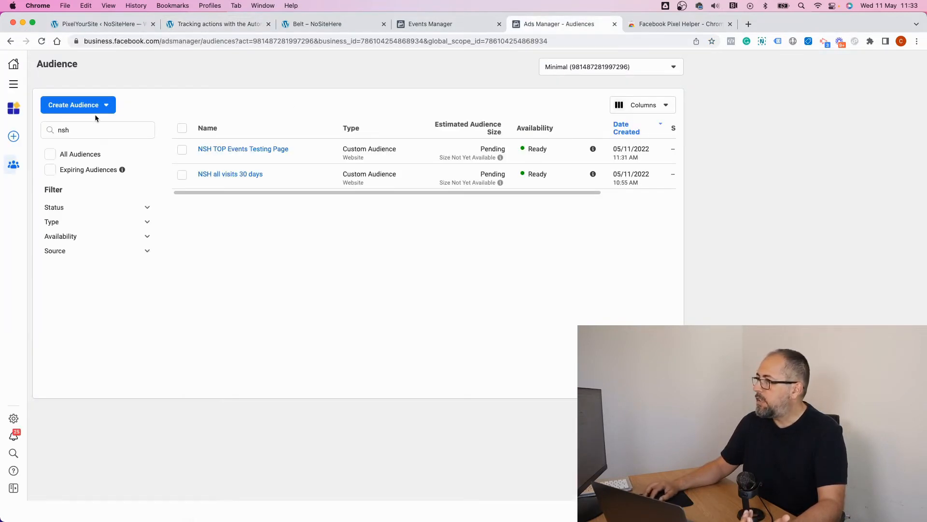
{"action": "left_click", "coordinate": [93, 108]}
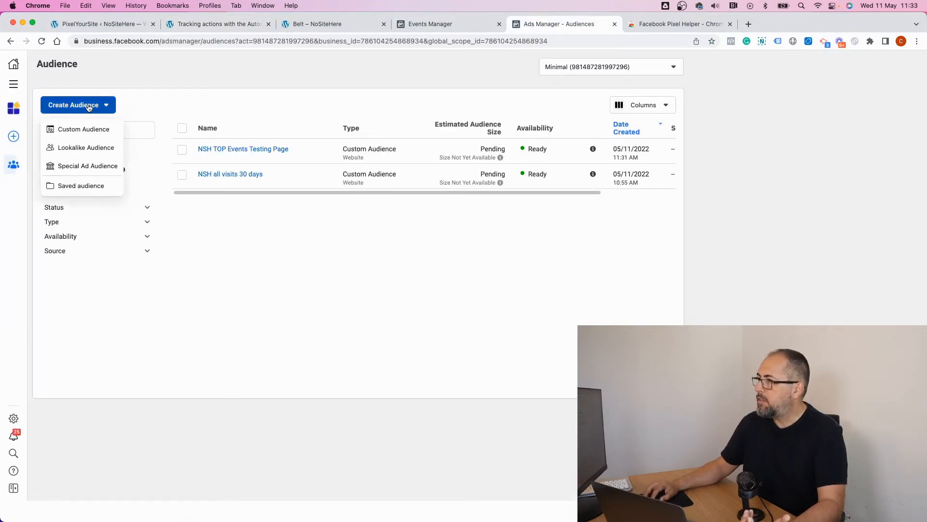
{"action": "left_click", "coordinate": [80, 131]}
{"action": "left_click", "coordinate": [330, 188]}
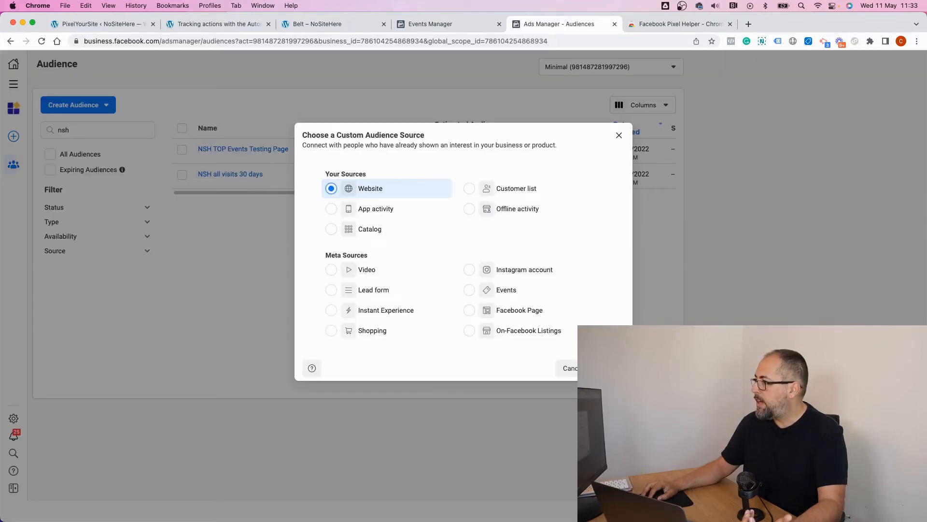
{"action": "left_click", "coordinate": [610, 368]}
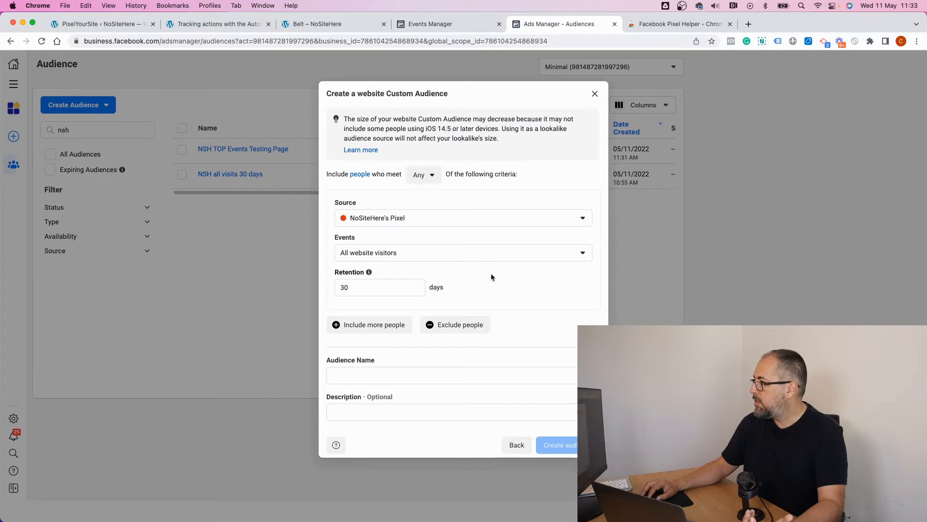
- Set the new website audience's event to OutboundClick
{"action": "left_click", "coordinate": [397, 254]}
{"action": "scroll", "coordinate": [394, 367], "scroll_direction": "down", "scroll_amount": 5}
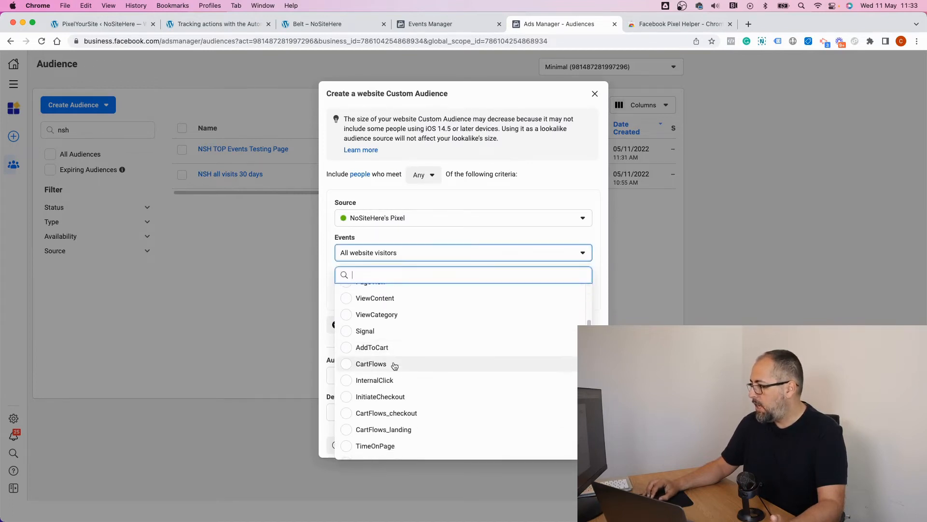
{"action": "scroll", "coordinate": [392, 392], "scroll_direction": "down", "scroll_amount": 5}
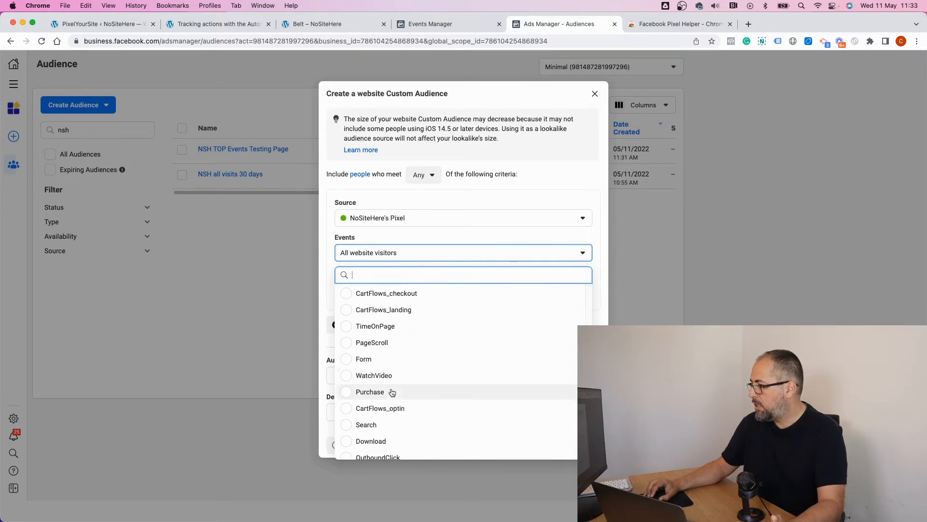
{"action": "scroll", "coordinate": [392, 392], "scroll_direction": "up", "scroll_amount": 6}
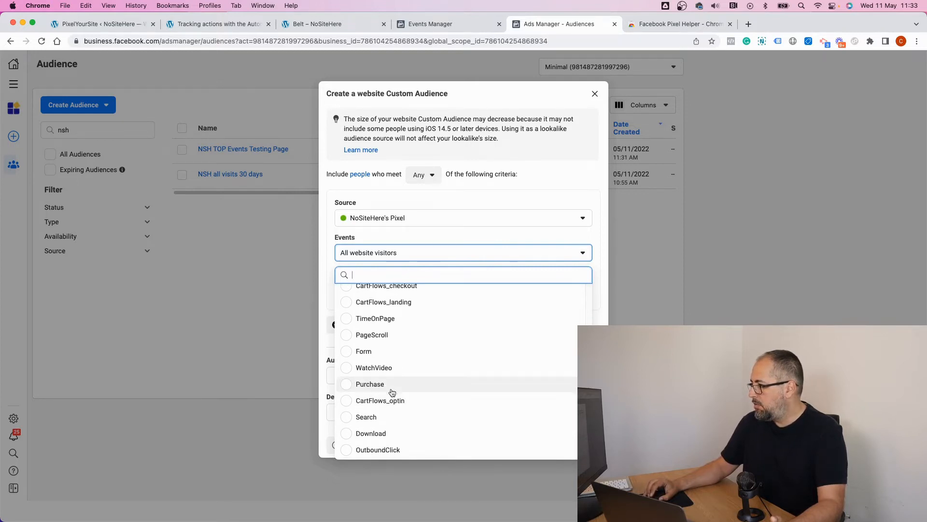
{"action": "scroll", "coordinate": [391, 392], "scroll_direction": "down", "scroll_amount": 4}
{"action": "scroll", "coordinate": [391, 392], "scroll_direction": "down", "scroll_amount": 5}
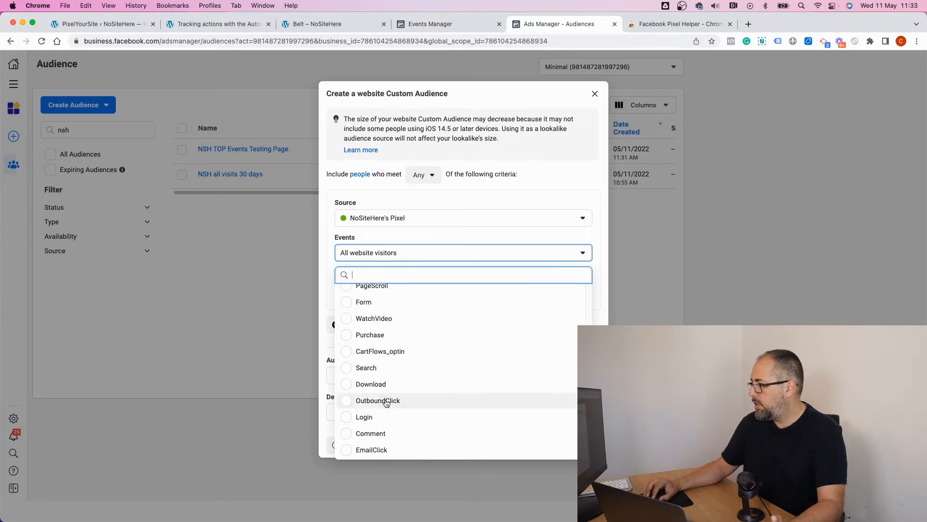
{"action": "left_click", "coordinate": [388, 400]}
{"action": "left_click", "coordinate": [374, 304]}
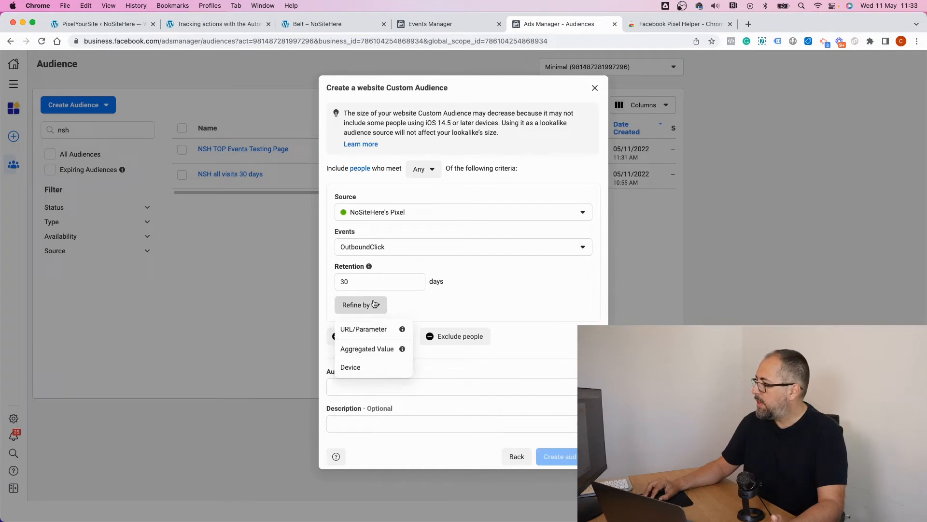
{"action": "left_click", "coordinate": [371, 334]}
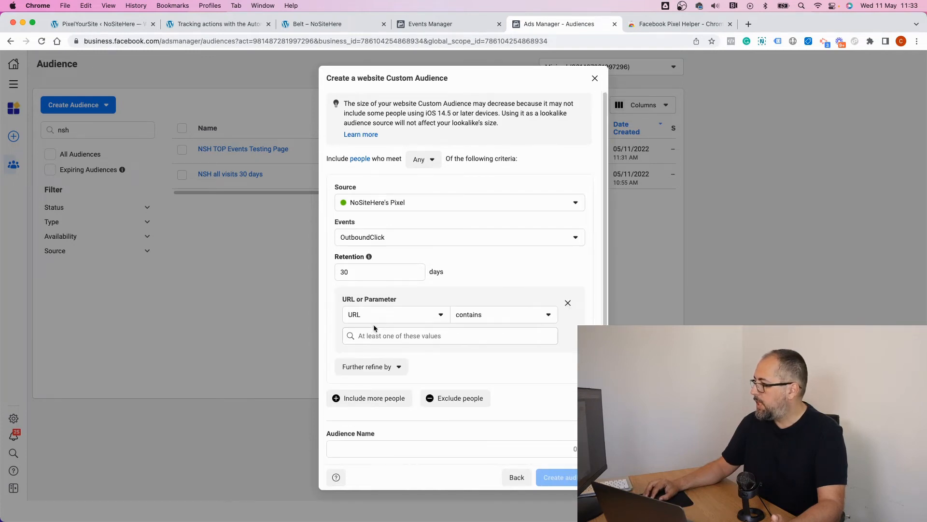
{"action": "left_click", "coordinate": [381, 316]}
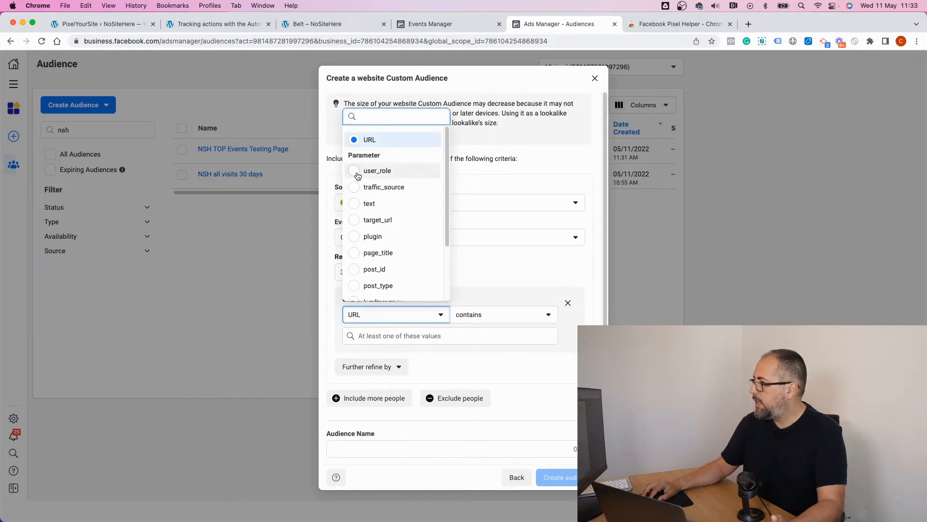
{"action": "scroll", "coordinate": [391, 229], "scroll_direction": "down", "scroll_amount": 1}
{"action": "scroll", "coordinate": [391, 229], "scroll_direction": "down", "scroll_amount": 4}
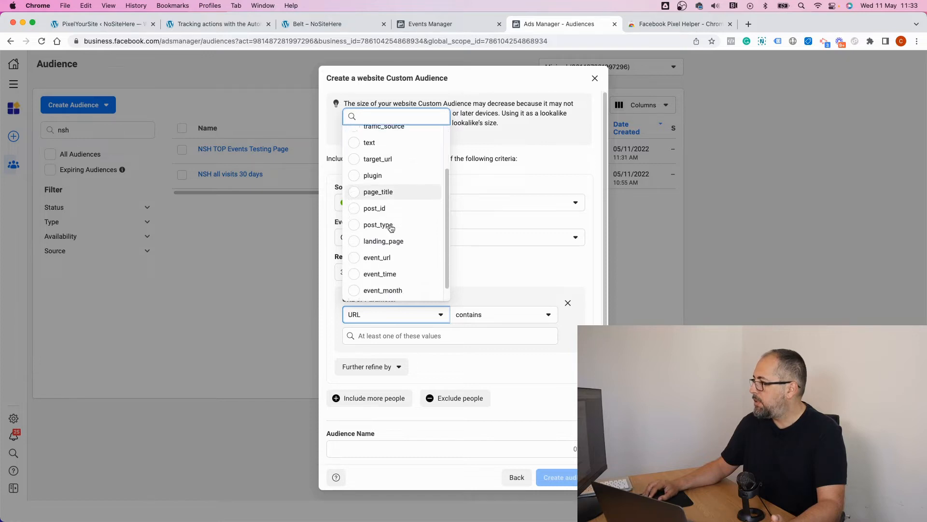
{"action": "scroll", "coordinate": [391, 229], "scroll_direction": "up", "scroll_amount": 4}
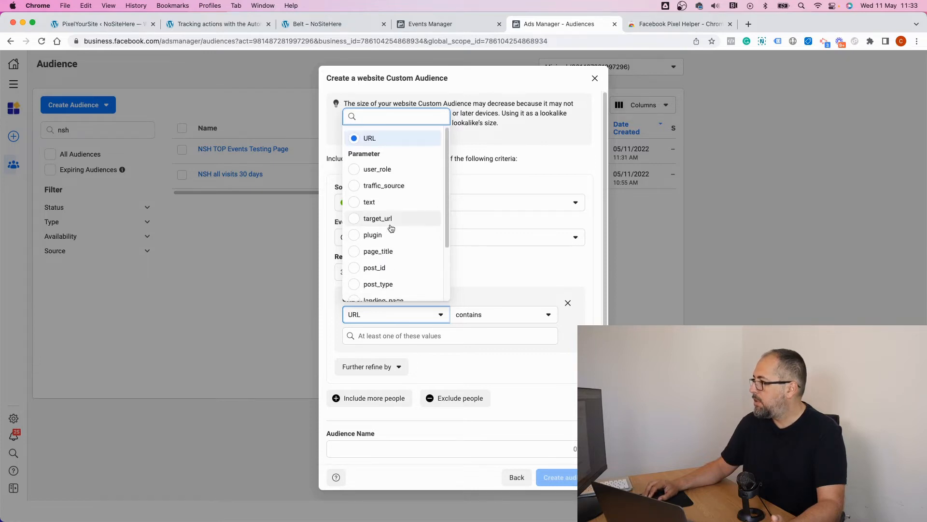
{"action": "left_click", "coordinate": [357, 222]}
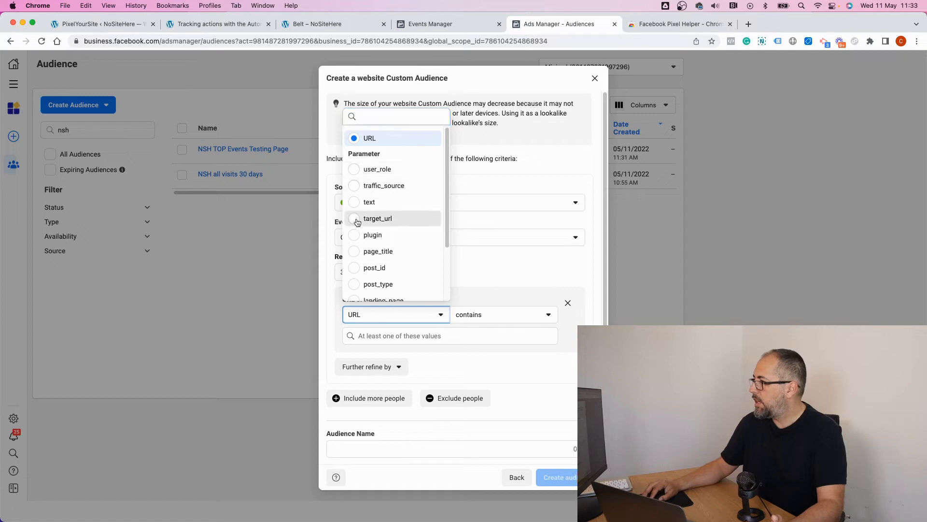
{"action": "right_click", "coordinate": [460, 336]}
{"action": "left_click", "coordinate": [476, 405]}
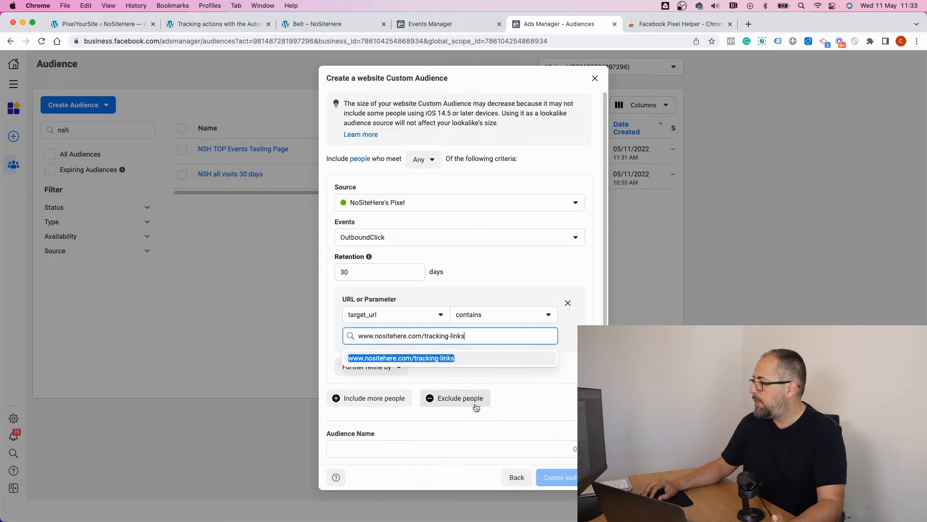
{"action": "key", "text": "Return"}
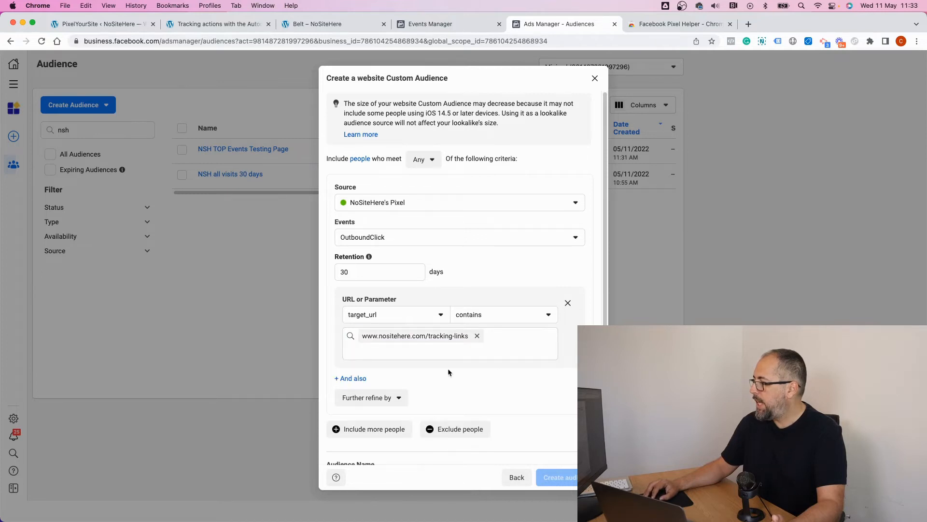
- Name the audience "NSH OutboundClick PYS", create it, and close the confirmation dialog
{"action": "scroll", "coordinate": [448, 367], "scroll_direction": "down", "scroll_amount": 3}
{"action": "left_click", "coordinate": [420, 408]}
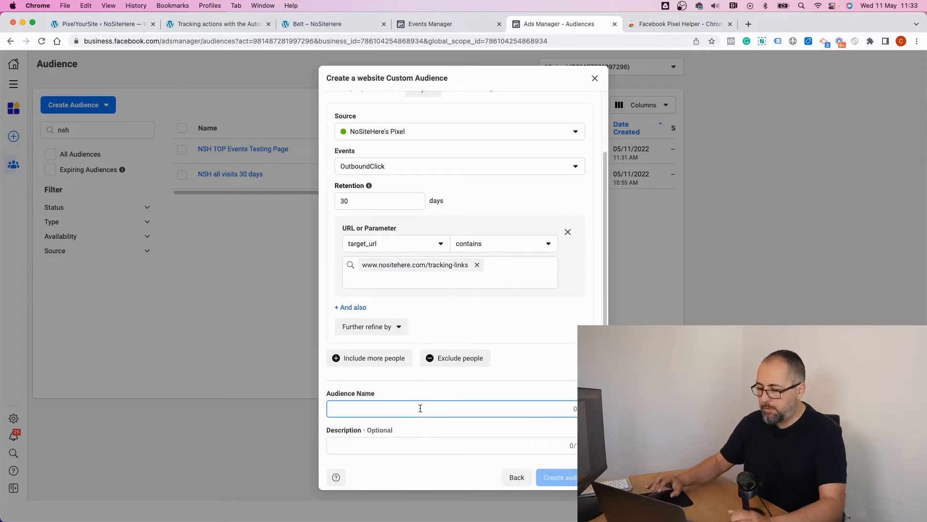
{"action": "type", "text": "NSH OutboundClick"}
{"action": "type", "text": "PYS"}
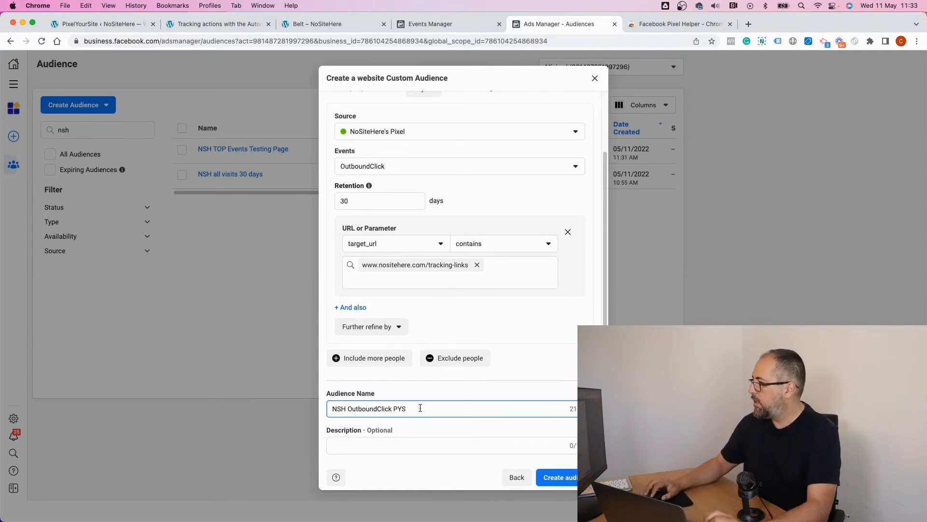
{"action": "left_click", "coordinate": [566, 478]}
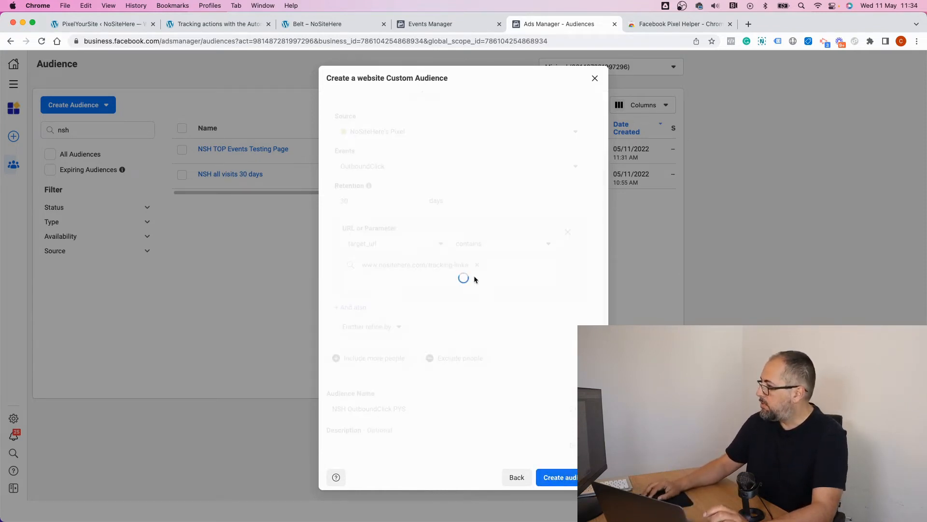
{"action": "left_click", "coordinate": [595, 118]}
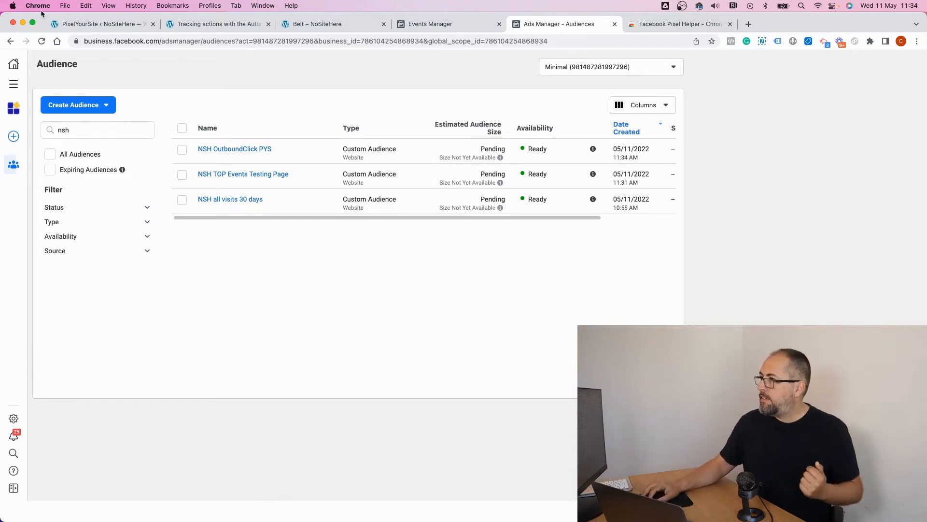
- Activate the phone link on the tracking-links page to fire its click event, and dismiss the call prompt
{"action": "left_click", "coordinate": [103, 22]}
{"action": "left_click", "coordinate": [218, 24]}
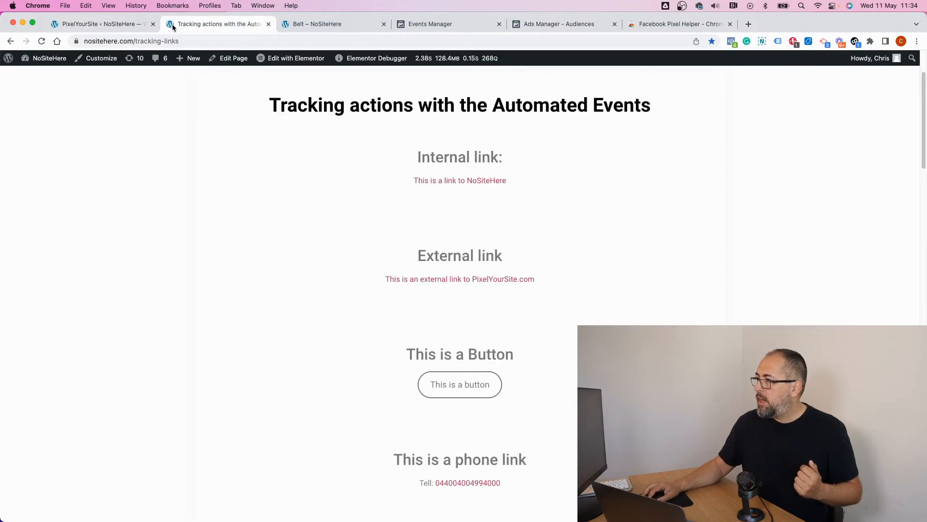
{"action": "scroll", "coordinate": [350, 234], "scroll_direction": "down", "scroll_amount": 3}
{"action": "scroll", "coordinate": [350, 233], "scroll_direction": "down", "scroll_amount": 1}
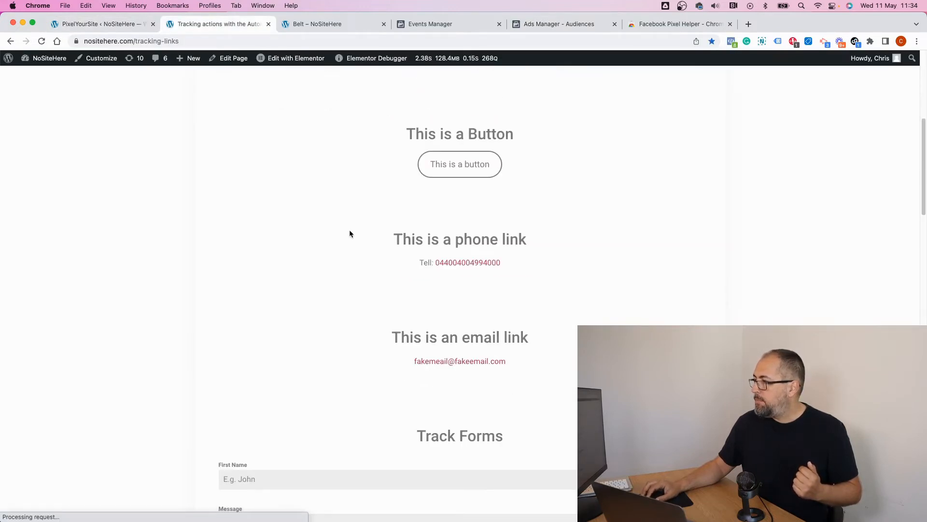
{"action": "left_click", "coordinate": [467, 267]}
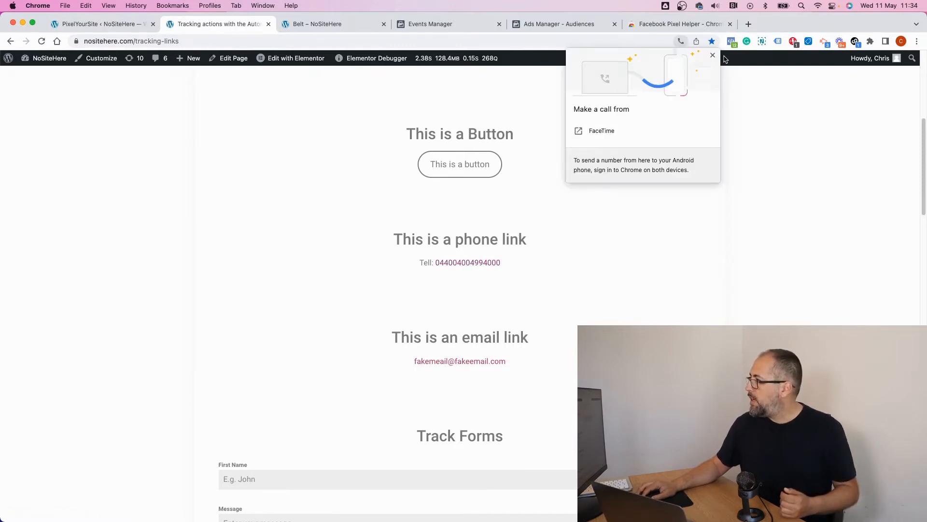
{"action": "left_click", "coordinate": [713, 56]}
- Expand the TelClick event under NoSiteHere's Pixel in Facebook Pixel Helper and examine its custom parameters
{"action": "left_click", "coordinate": [731, 43]}
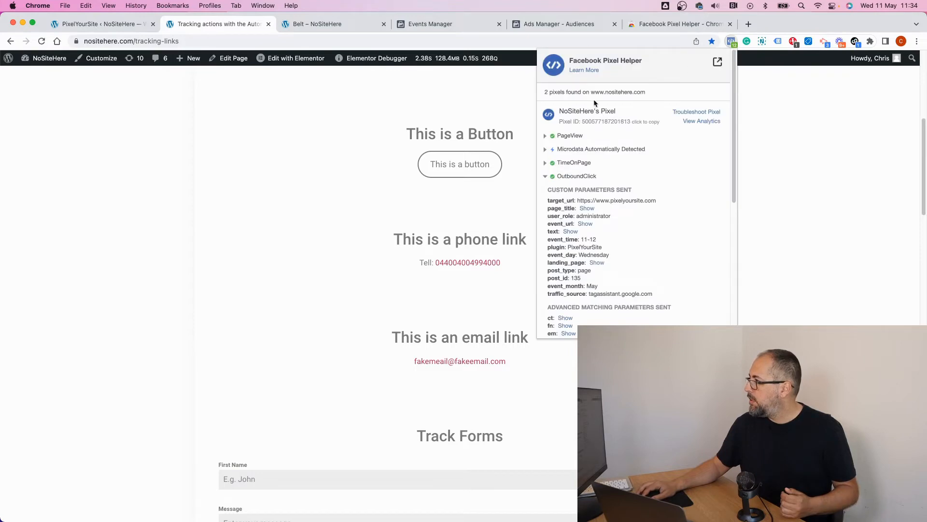
{"action": "scroll", "coordinate": [572, 177], "scroll_direction": "down", "scroll_amount": 10}
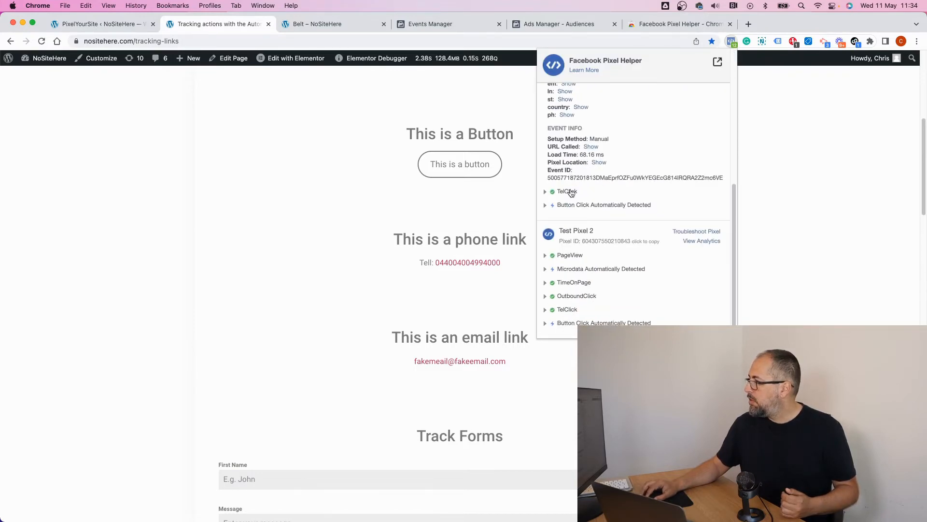
{"action": "left_click", "coordinate": [567, 192]}
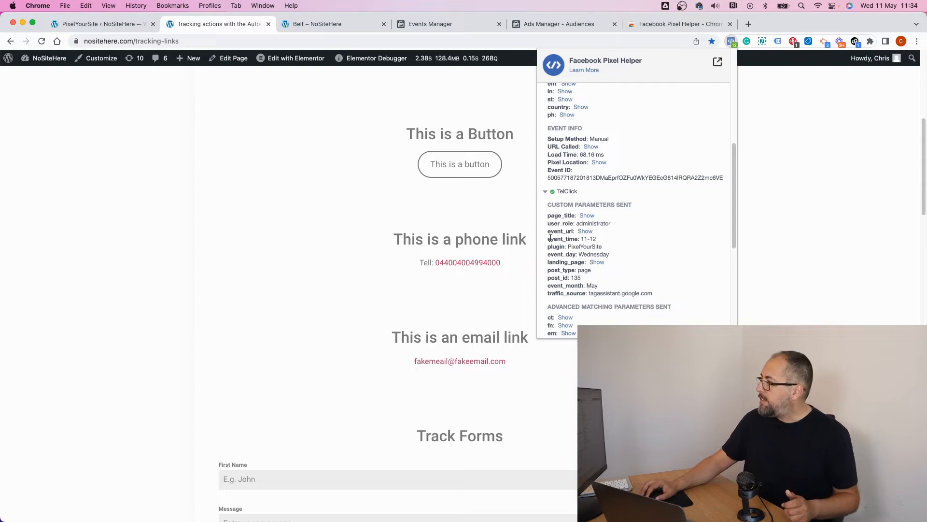
- Collapse the expanded TelClick and preceding event details under NoSiteHere's Pixel in Facebook Pixel Helper
{"action": "left_click", "coordinate": [555, 196]}
{"action": "scroll", "coordinate": [706, 179], "scroll_direction": "up", "scroll_amount": 5}
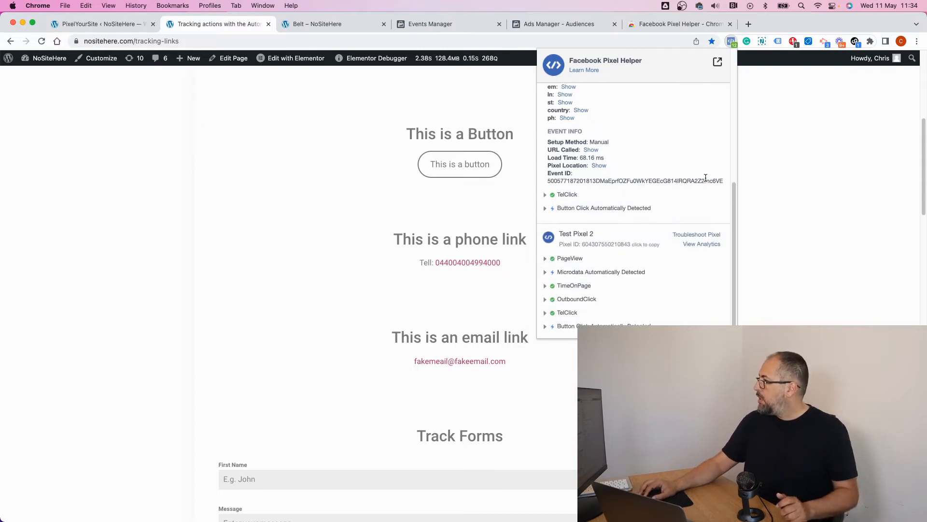
{"action": "left_click", "coordinate": [562, 137]}
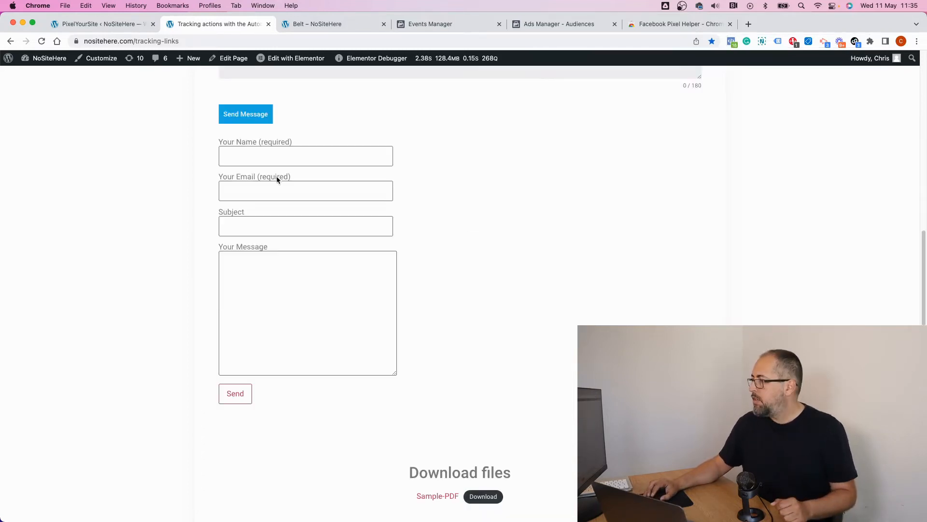
- Submit the empty contact form on the tracking-links page and examine the Form event's custom parameters in Facebook Pixel Helper
{"action": "scroll", "coordinate": [277, 178], "scroll_direction": "down", "scroll_amount": 2}
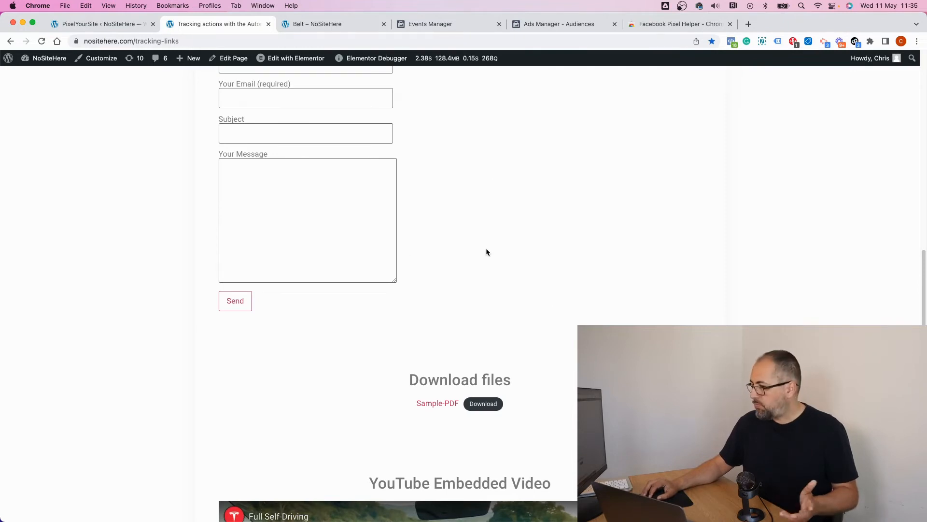
{"action": "left_click", "coordinate": [243, 305]}
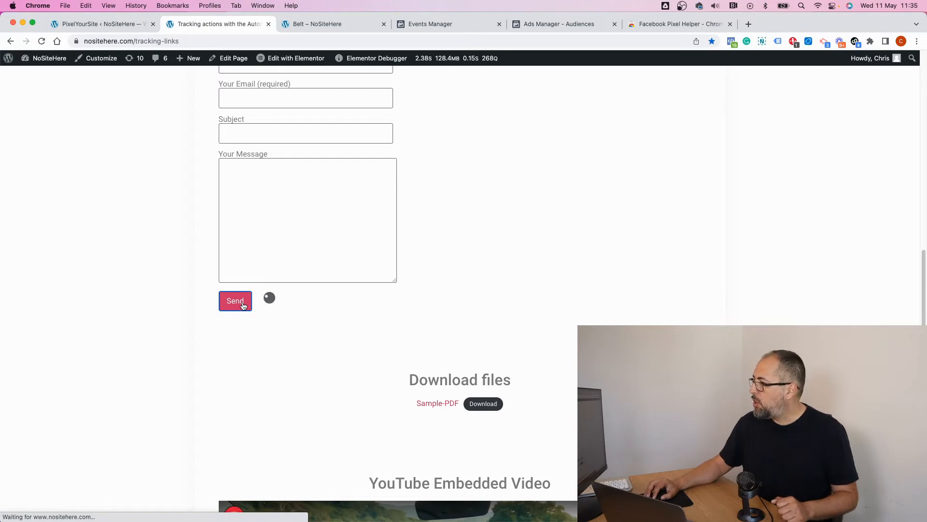
{"action": "left_click", "coordinate": [732, 44]}
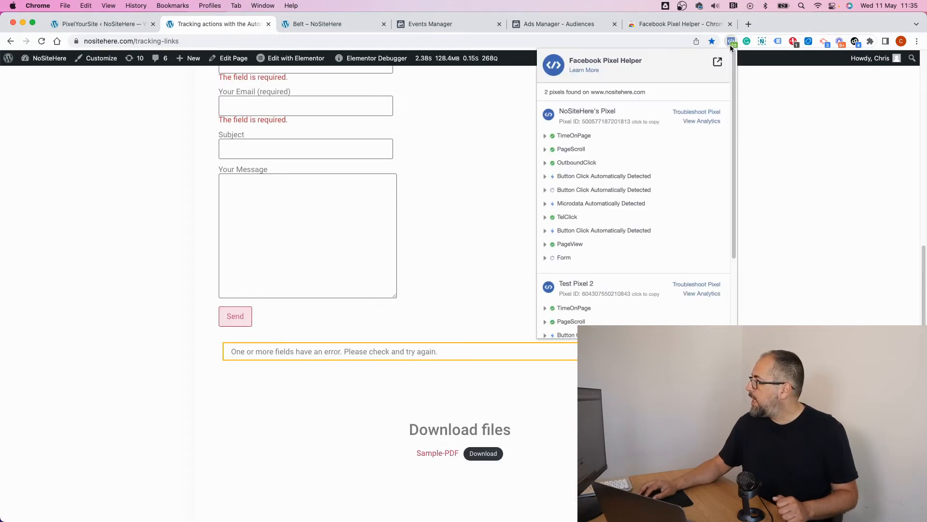
{"action": "left_click", "coordinate": [556, 259]}
{"action": "scroll", "coordinate": [592, 255], "scroll_direction": "down", "scroll_amount": 3}
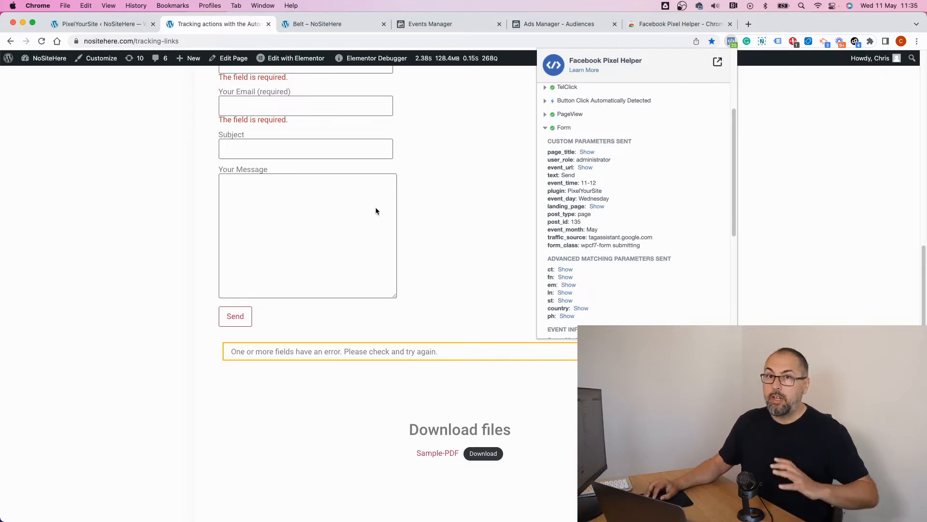
{"action": "left_click", "coordinate": [488, 229]}
- Download the Sample-PDF file from the page and examine the Download event's custom parameters in Facebook Pixel Helper
{"action": "scroll", "coordinate": [488, 230], "scroll_direction": "down", "scroll_amount": 5}
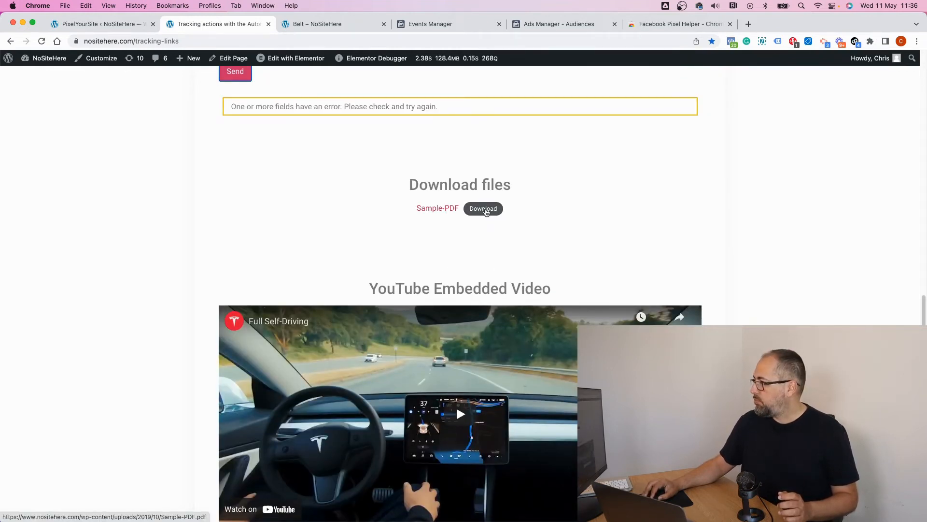
{"action": "left_click", "coordinate": [485, 210]}
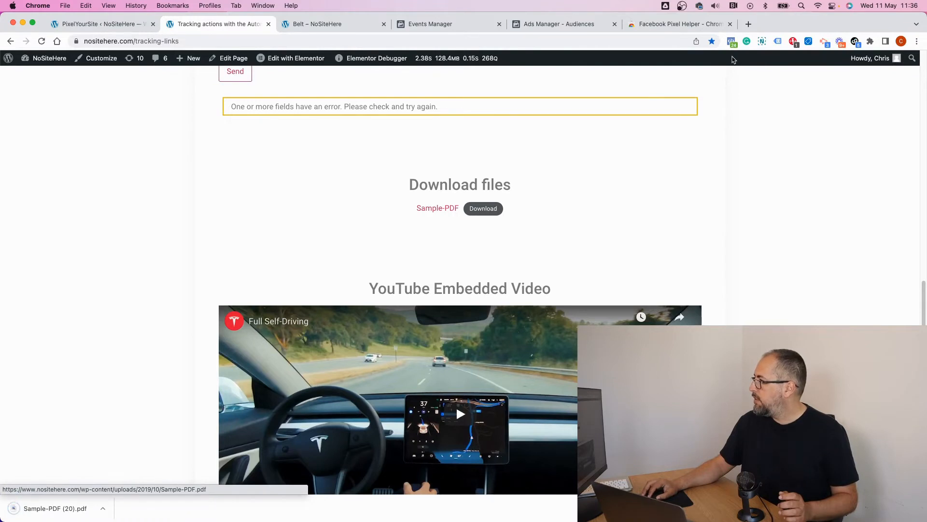
{"action": "left_click", "coordinate": [732, 41]}
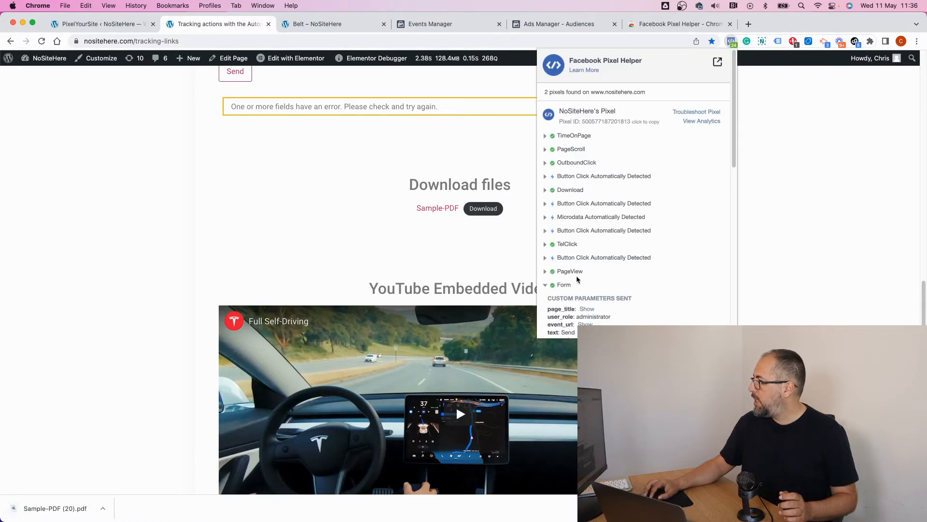
{"action": "left_click", "coordinate": [570, 191]}
{"action": "scroll", "coordinate": [598, 230], "scroll_direction": "down", "scroll_amount": 2}
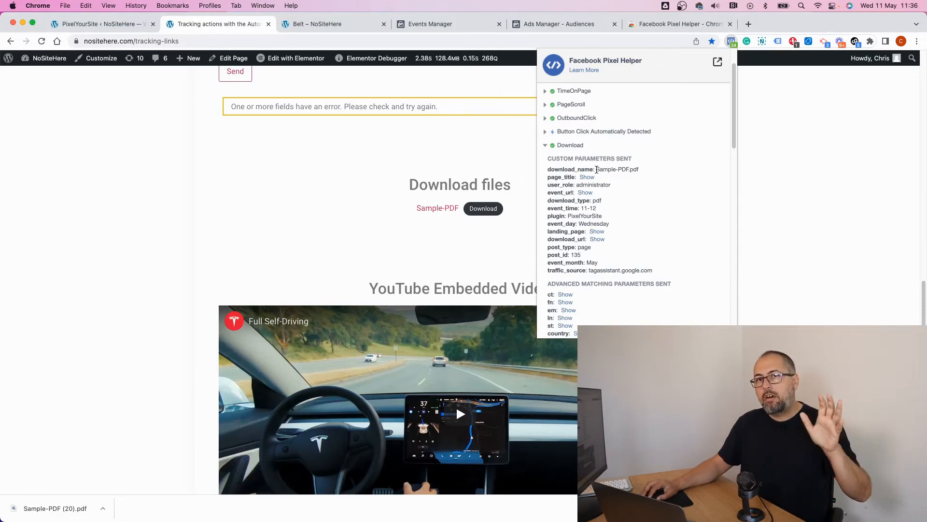
{"action": "left_click", "coordinate": [465, 170]}
- Play the embedded YouTube video and examine the WatchVideo event's custom parameters in Facebook Pixel Helper
{"action": "scroll", "coordinate": [466, 170], "scroll_direction": "down", "scroll_amount": 5}
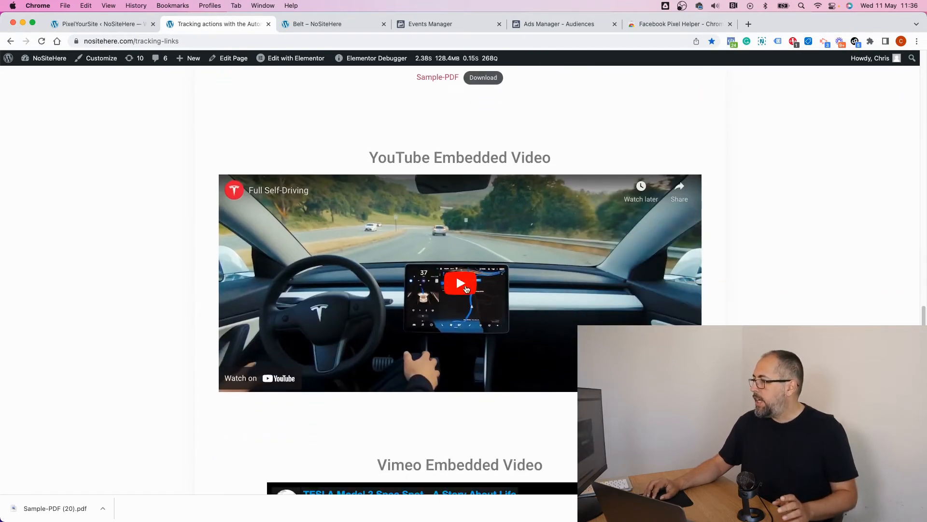
{"action": "left_click", "coordinate": [466, 288]}
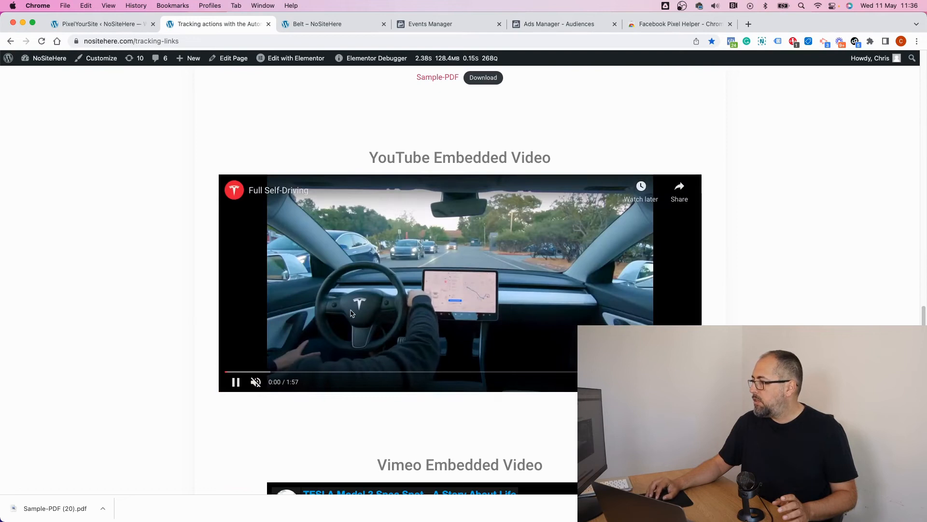
{"action": "left_click", "coordinate": [732, 42]}
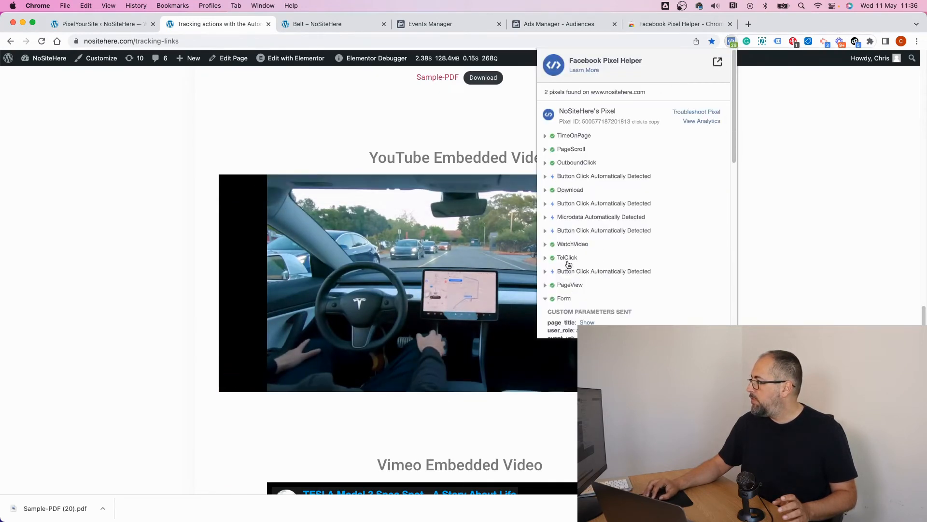
{"action": "left_click", "coordinate": [568, 244]}
{"action": "scroll", "coordinate": [568, 244], "scroll_direction": "down", "scroll_amount": 2}
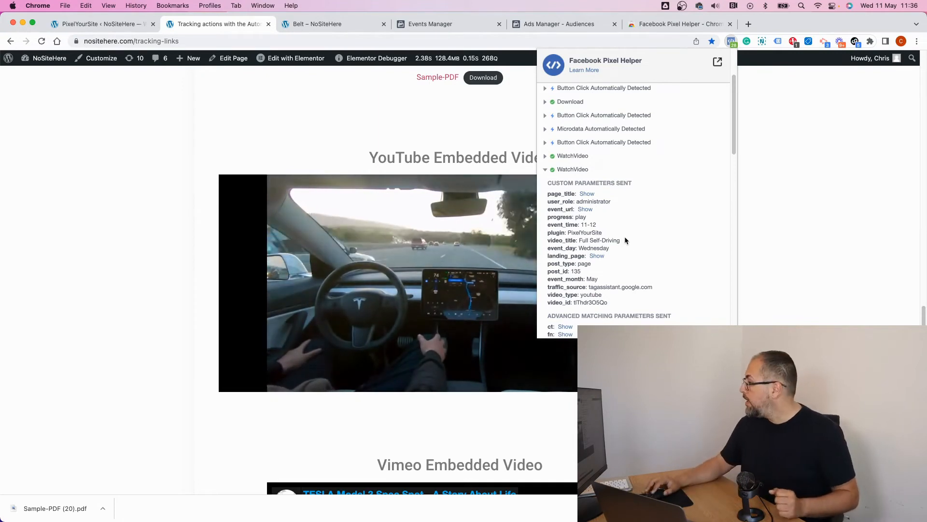
{"action": "left_click", "coordinate": [774, 287]}
- Look over the Vimeo video and the other embedded videos further down the tracking-links page
{"action": "scroll", "coordinate": [773, 288], "scroll_direction": "down", "scroll_amount": 3}
{"action": "scroll", "coordinate": [774, 291], "scroll_direction": "down", "scroll_amount": 4}
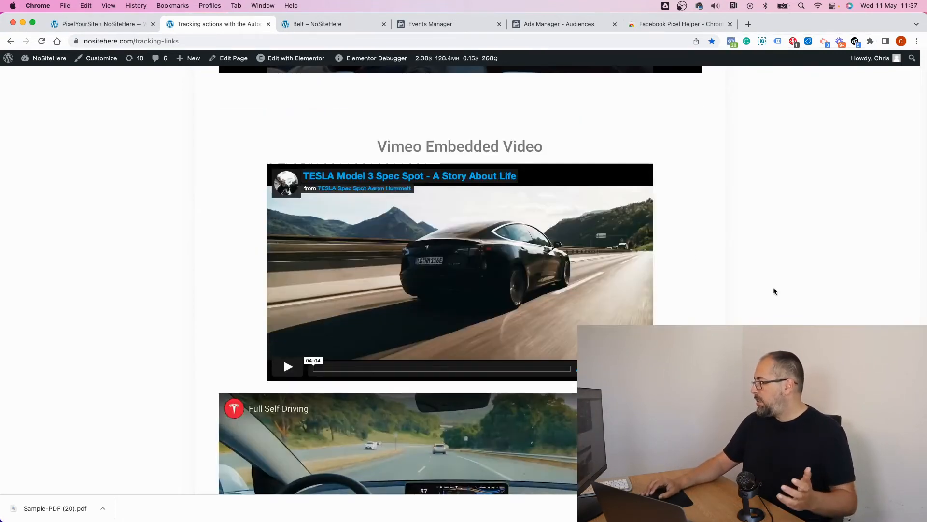
{"action": "scroll", "coordinate": [773, 290], "scroll_direction": "down", "scroll_amount": 5}
{"action": "scroll", "coordinate": [773, 291], "scroll_direction": "up", "scroll_amount": 10}
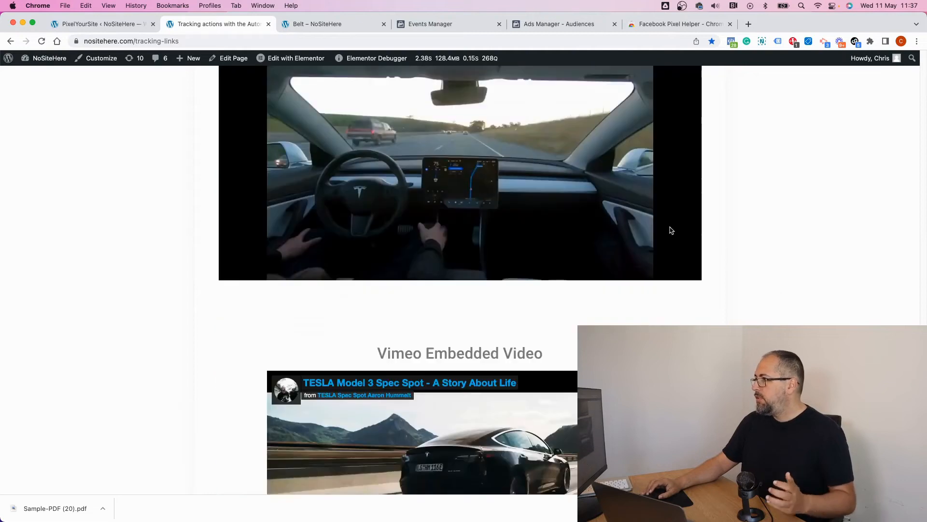
- Switch to the PixelYourSite dashboard and review the automatic event toggles and the WooCommerce settings
{"action": "left_click", "coordinate": [88, 23]}
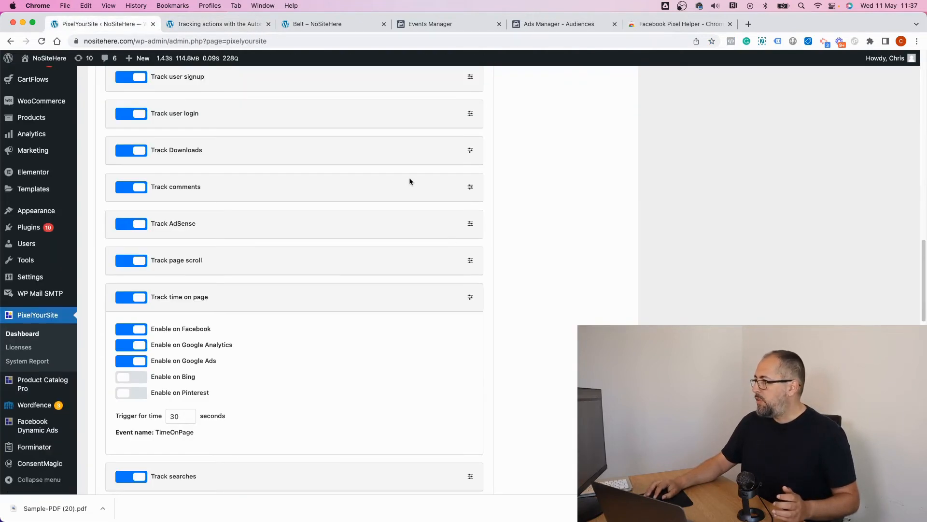
{"action": "scroll", "coordinate": [410, 181], "scroll_direction": "up", "scroll_amount": 9}
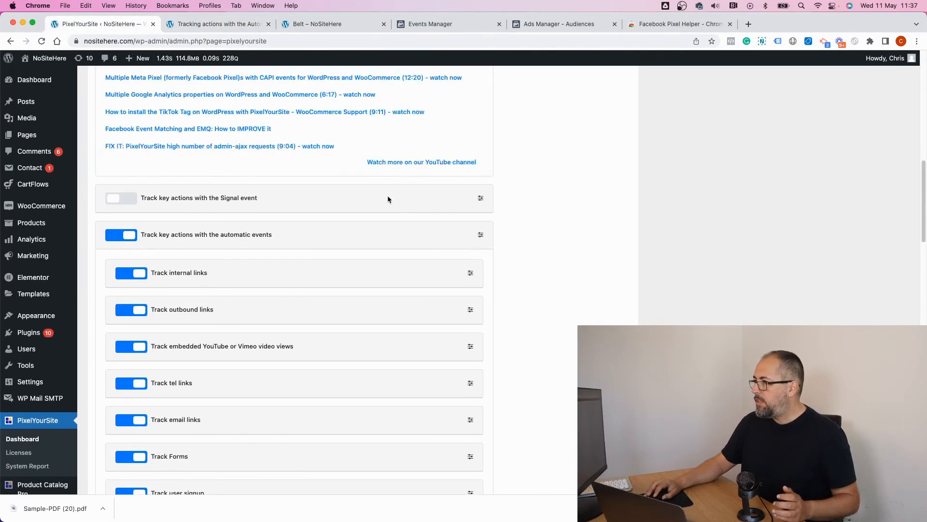
{"action": "scroll", "coordinate": [455, 224], "scroll_direction": "up", "scroll_amount": 10}
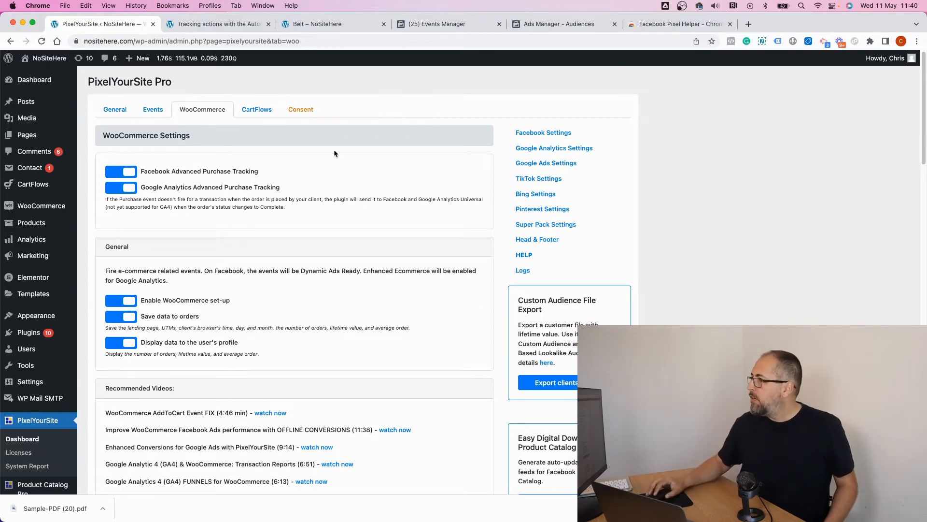
- Switch to the Belt product page and check which events fire there in Facebook Pixel Helper
{"action": "left_click", "coordinate": [312, 28]}
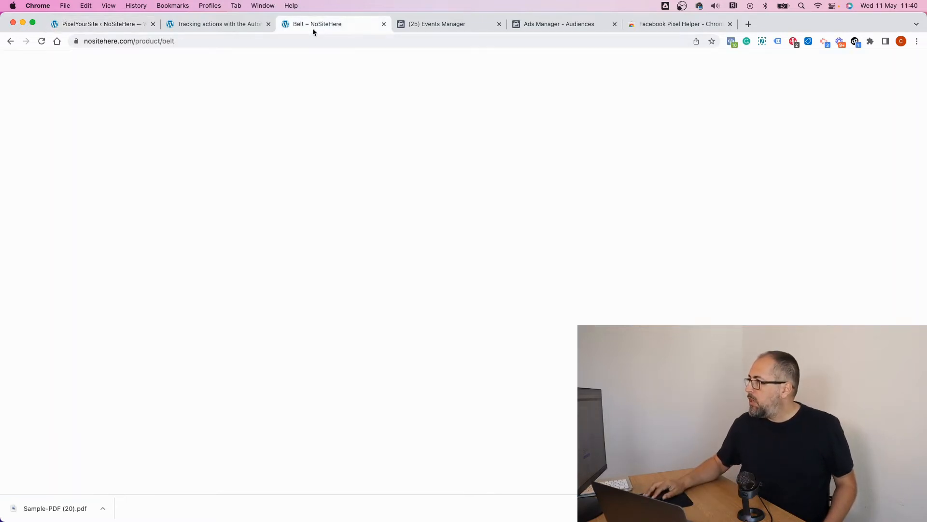
{"action": "left_click", "coordinate": [731, 43]}
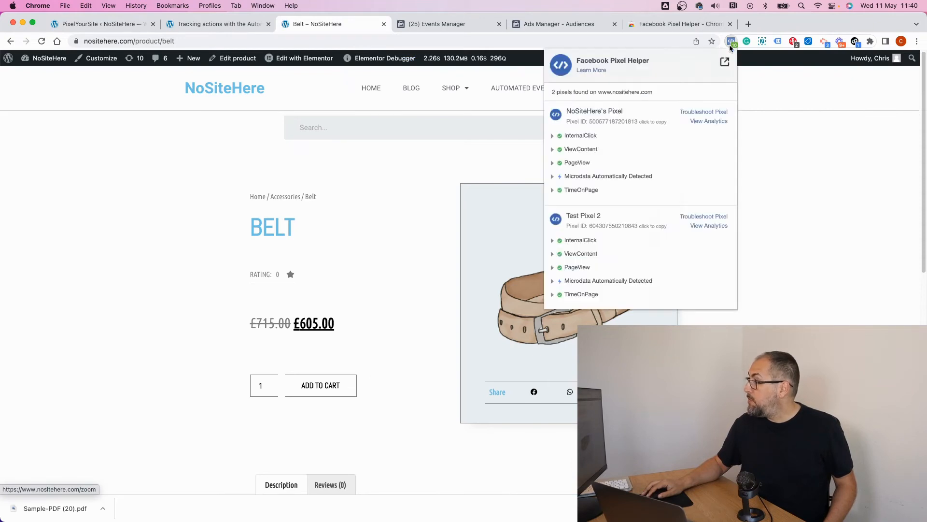
{"action": "left_click", "coordinate": [860, 184]}
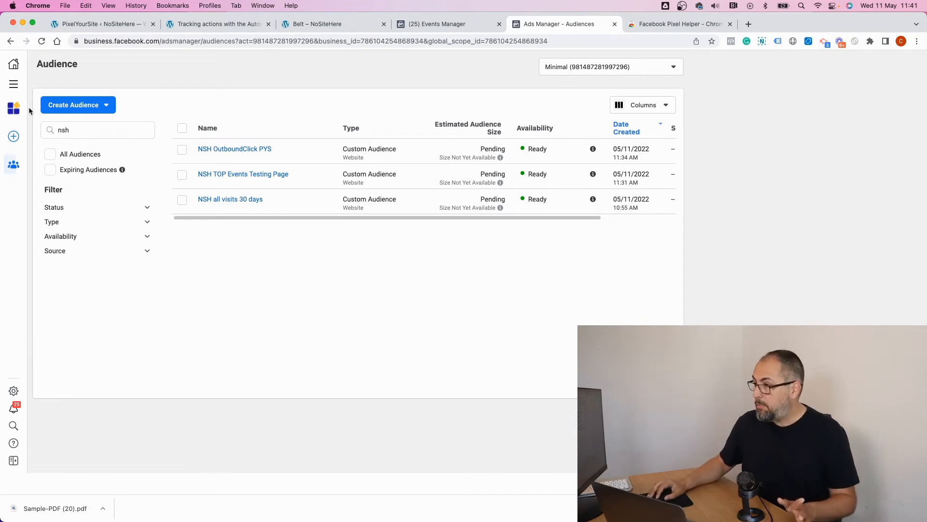
- In Ads Manager Audiences, start a website Custom Audience from NoSiteHere's Pixel based on the Purchase event
{"action": "left_click", "coordinate": [103, 107]}
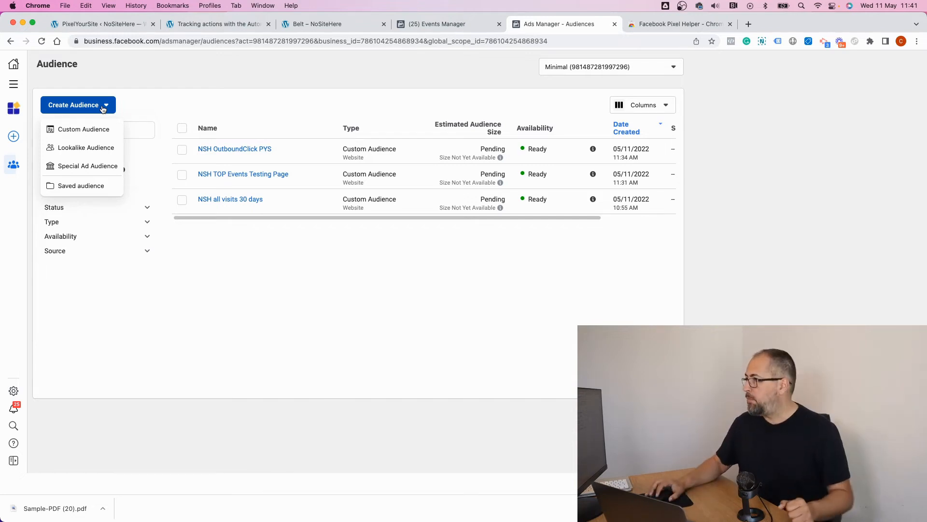
{"action": "left_click", "coordinate": [85, 130]}
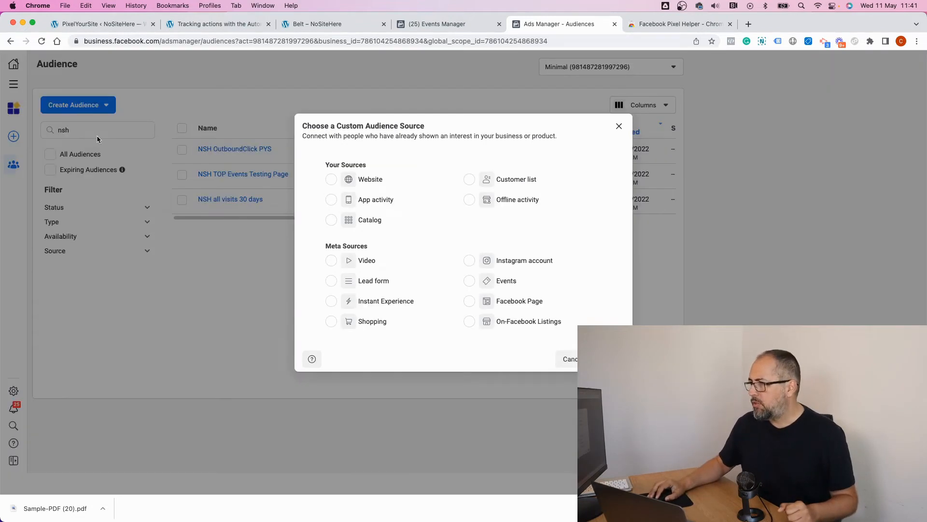
{"action": "left_click", "coordinate": [331, 179]}
{"action": "left_click", "coordinate": [602, 358]}
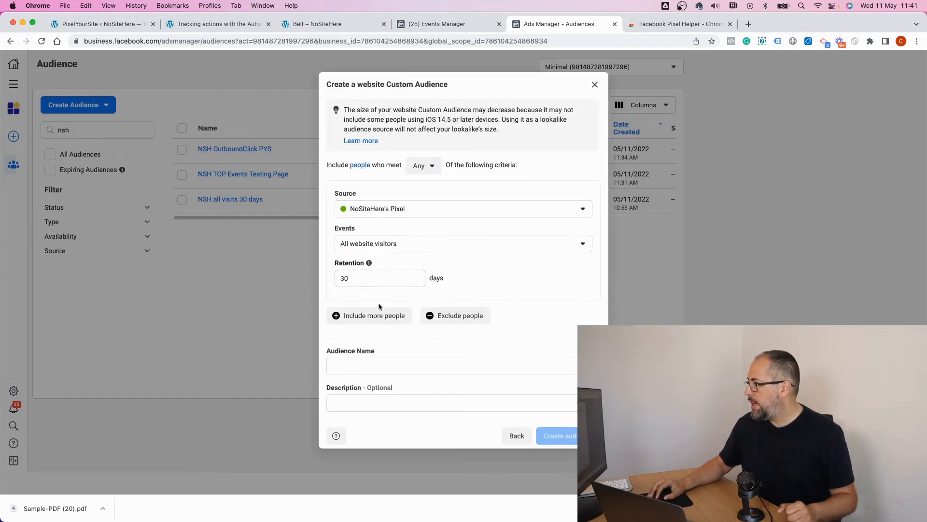
{"action": "left_click", "coordinate": [388, 244]}
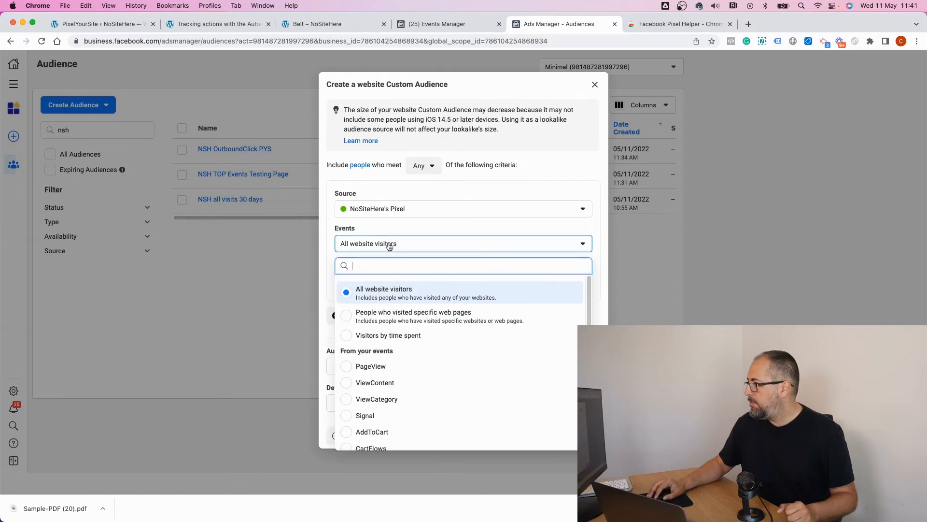
{"action": "scroll", "coordinate": [396, 374], "scroll_direction": "down", "scroll_amount": 5}
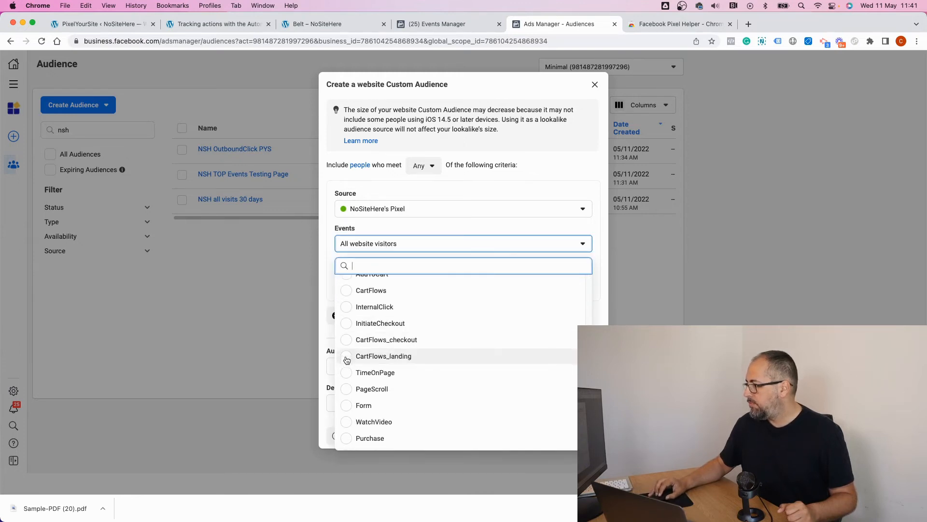
{"action": "scroll", "coordinate": [347, 360], "scroll_direction": "down", "scroll_amount": 3}
{"action": "left_click", "coordinate": [347, 360]}
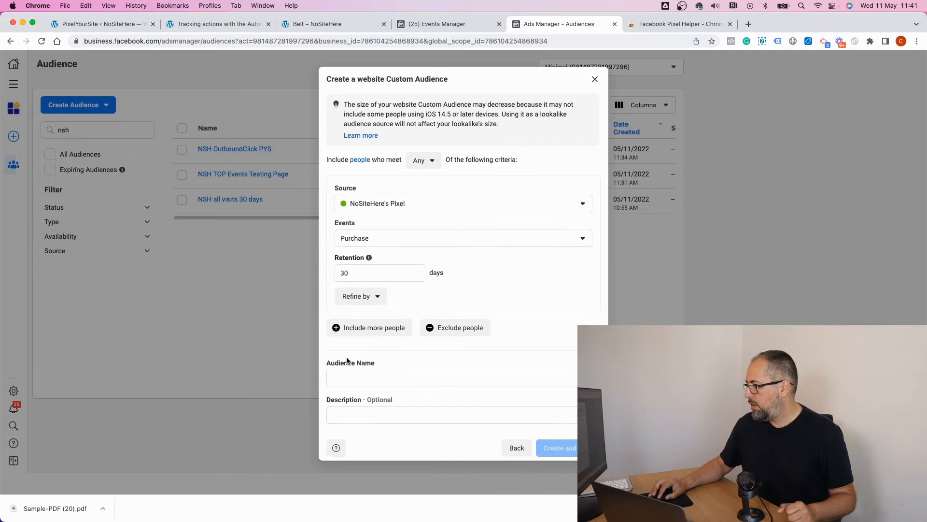
- Name the audience "NSH Purchase ALL", create it, and close the confirmation dialog
{"action": "left_click", "coordinate": [462, 379]}
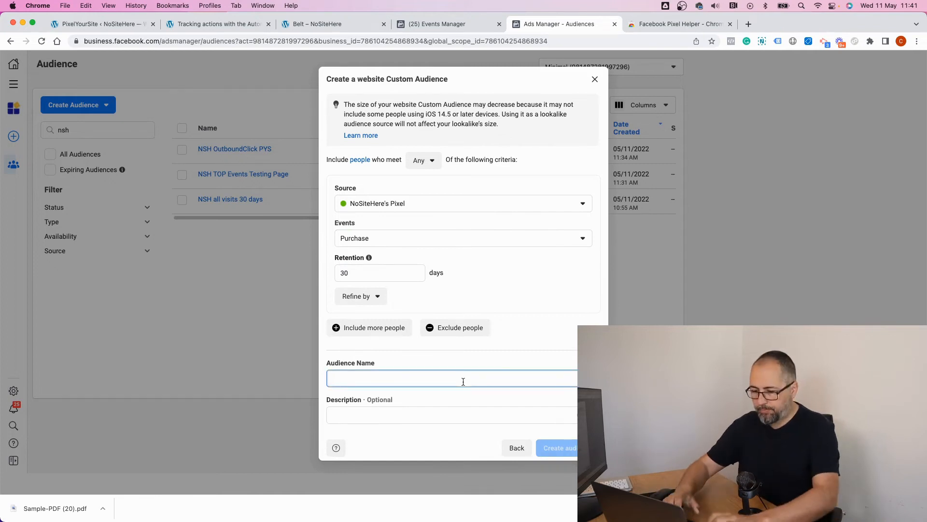
{"action": "type", "text": "Purchase ALL"}
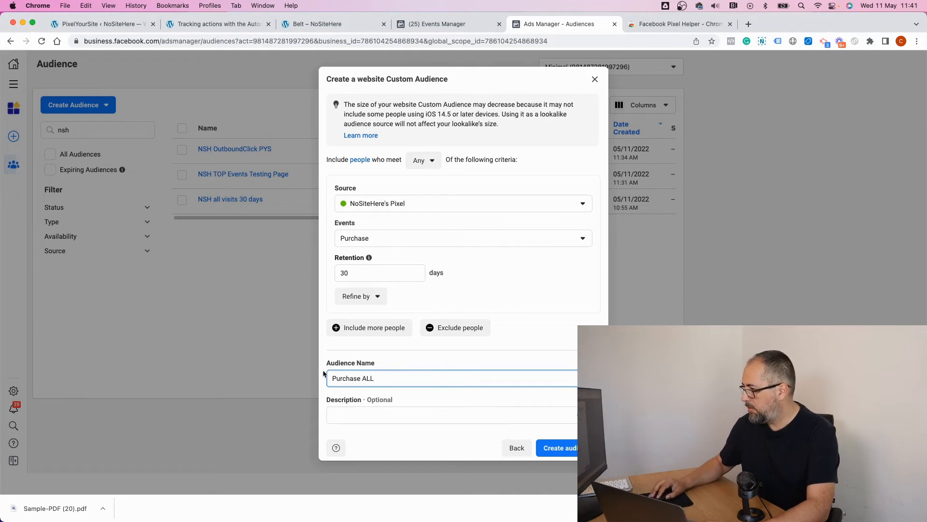
{"action": "left_click", "coordinate": [333, 378]}
{"action": "type", "text": "NSH"}
{"action": "left_click", "coordinate": [556, 447]}
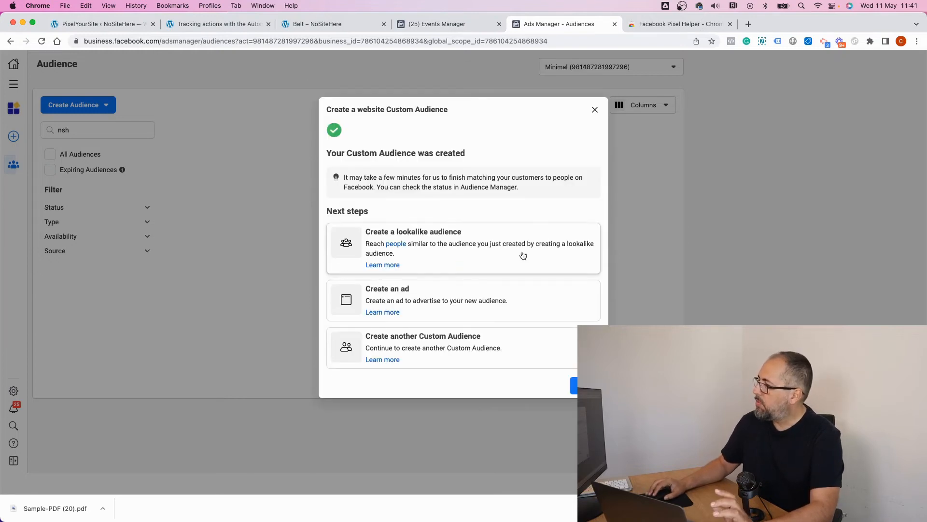
{"action": "left_click", "coordinate": [595, 109]}
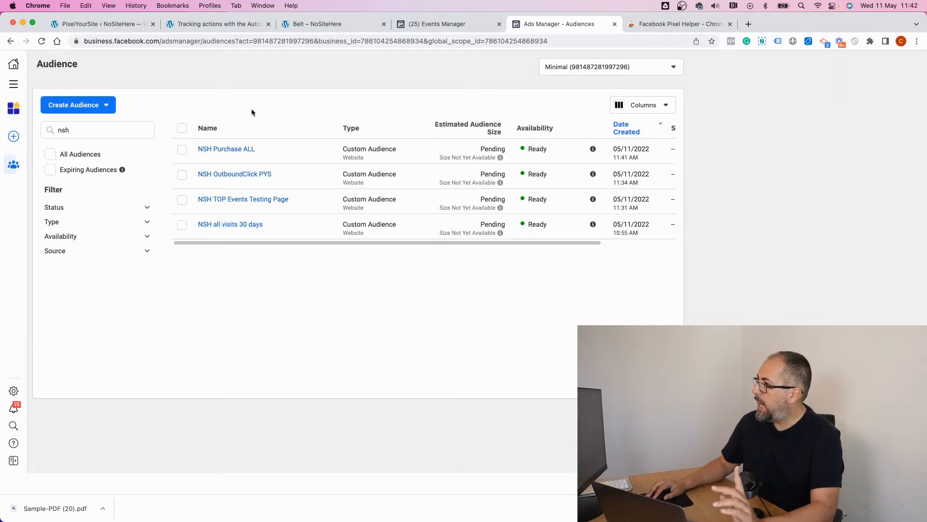
- Add the Belt product to the store cart and remove Hoodie with Pocket from it
{"action": "left_click", "coordinate": [300, 28]}
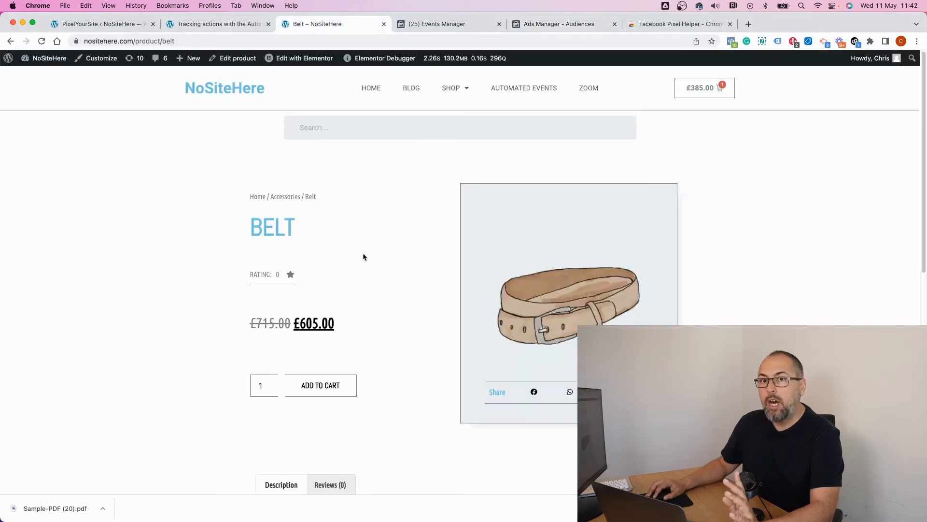
{"action": "left_click", "coordinate": [341, 385]}
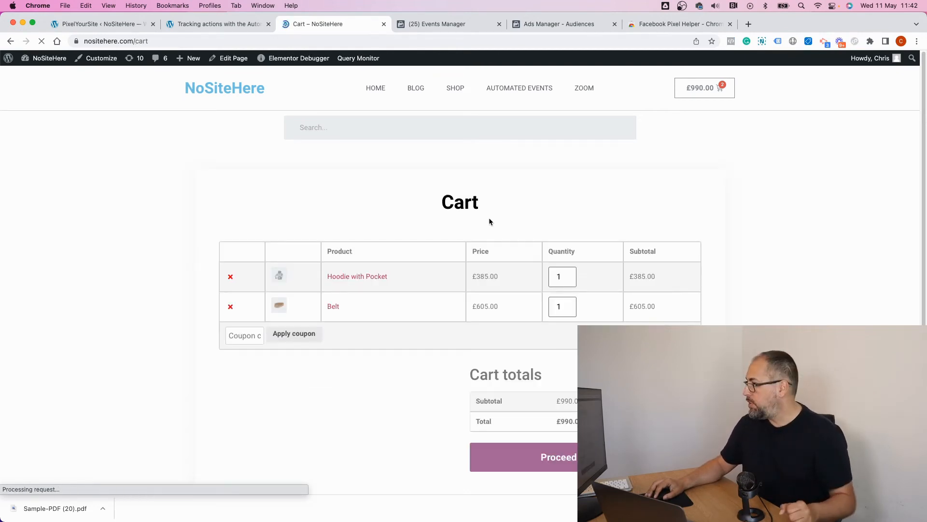
{"action": "left_click", "coordinate": [231, 276]}
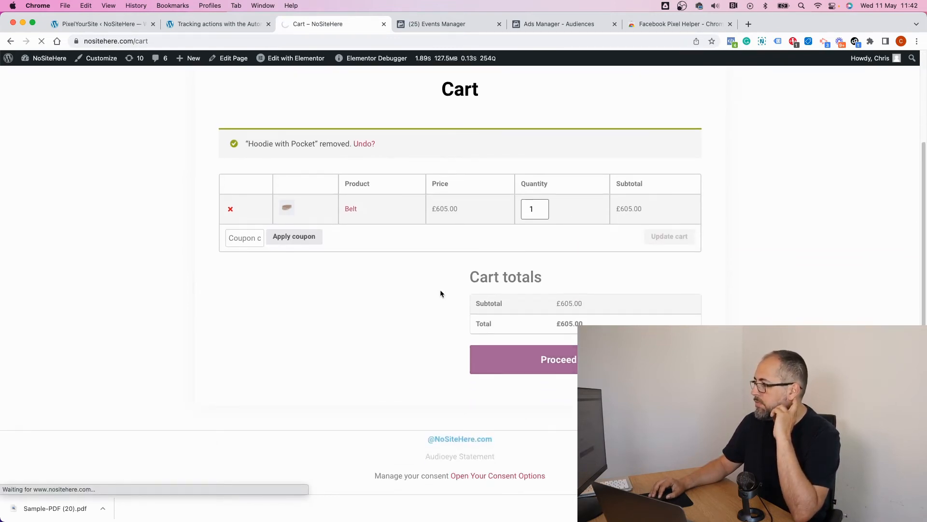
- Place the Belt order from the checkout page and examine the Purchase event's parameters in Facebook Pixel Helper
{"action": "scroll", "coordinate": [436, 276], "scroll_direction": "down", "scroll_amount": 5}
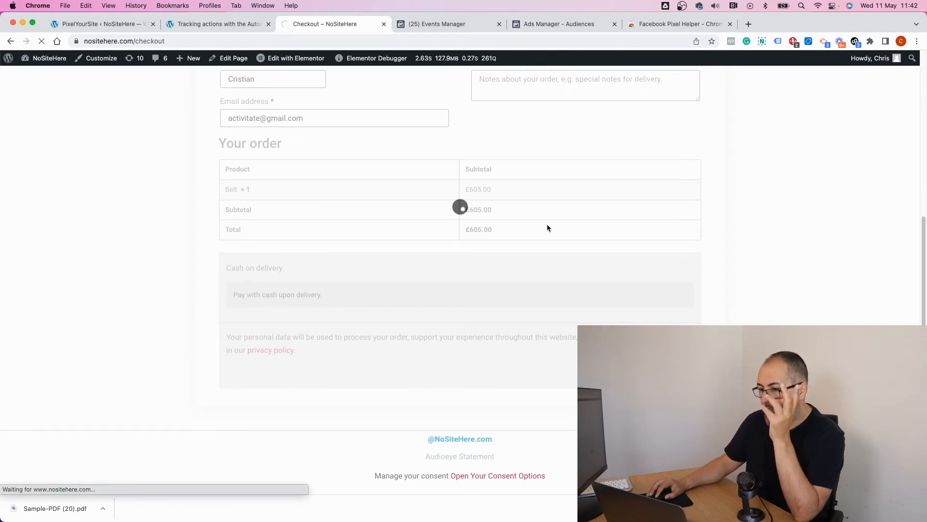
{"action": "left_click", "coordinate": [731, 41]}
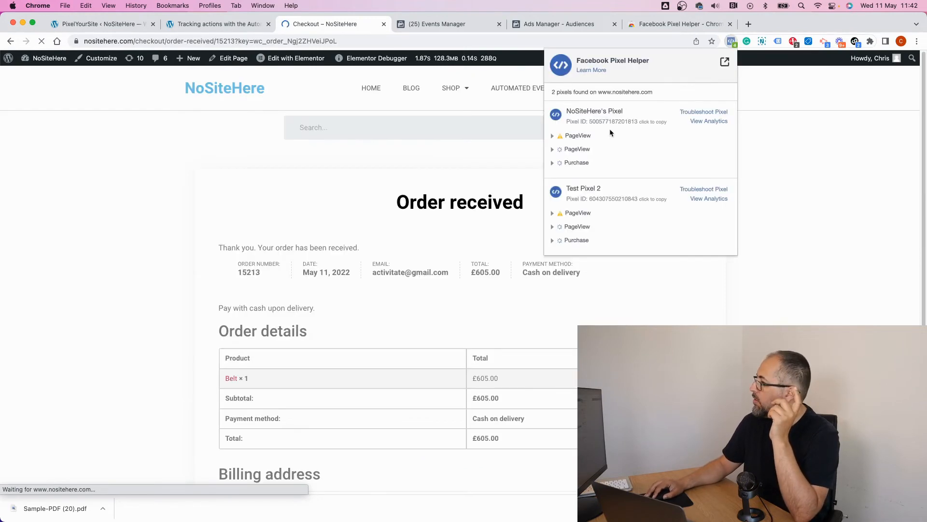
{"action": "left_click", "coordinate": [567, 135]}
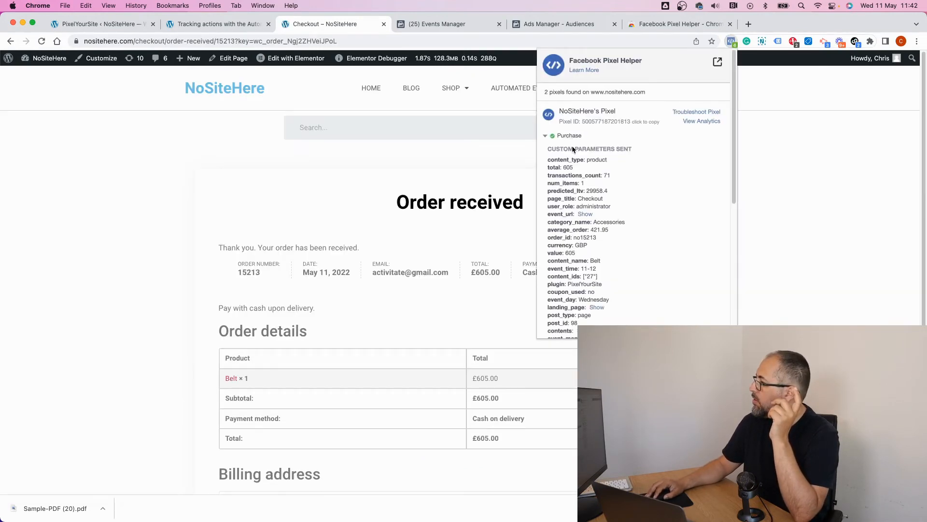
{"action": "scroll", "coordinate": [628, 187], "scroll_direction": "down", "scroll_amount": 2}
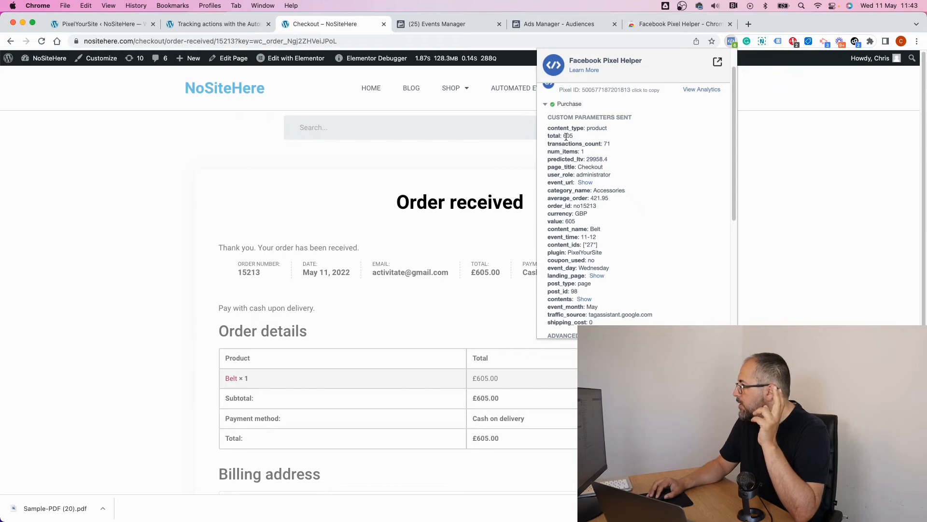
- Copy the content_name value "Belt" from the Purchase event and start a new website Custom Audience in Ads Manager
{"action": "right_click", "coordinate": [599, 229]}
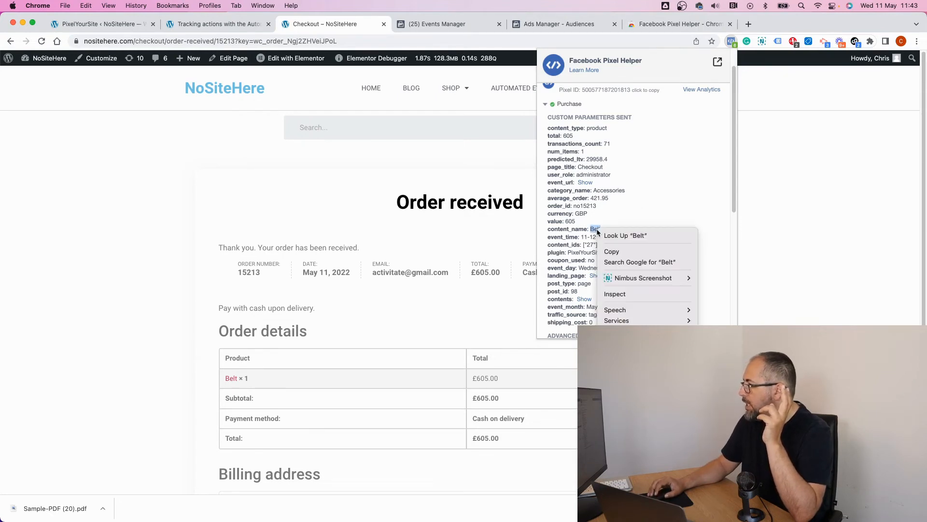
{"action": "left_click", "coordinate": [609, 251]}
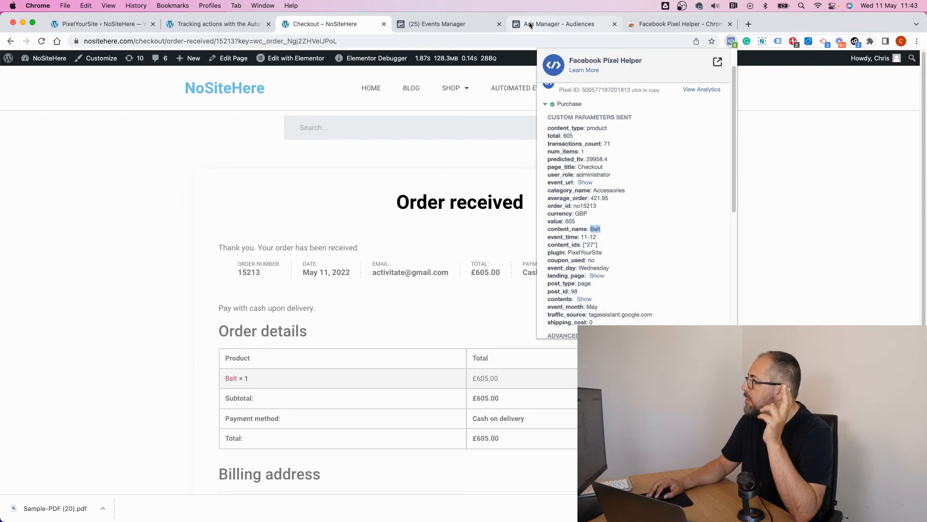
{"action": "left_click", "coordinate": [558, 24]}
{"action": "left_click", "coordinate": [75, 106]}
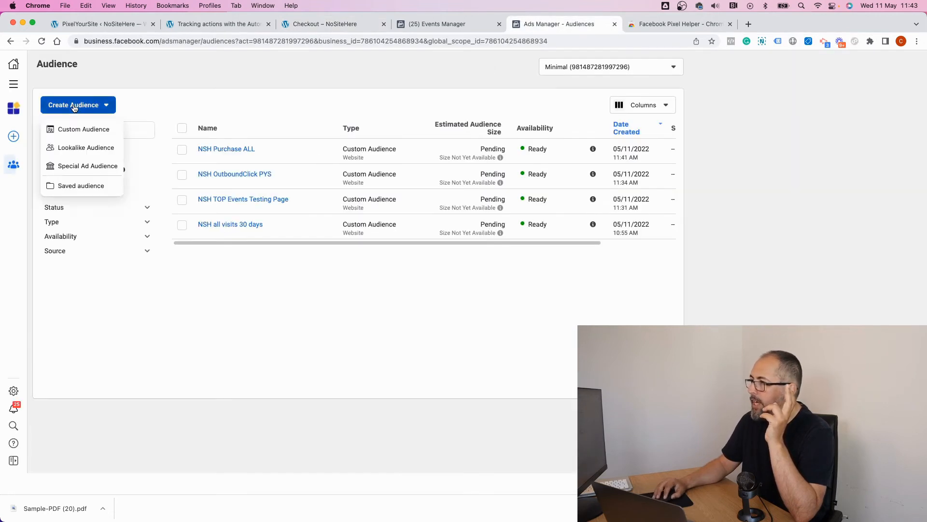
{"action": "left_click", "coordinate": [84, 129]}
{"action": "left_click", "coordinate": [332, 179]}
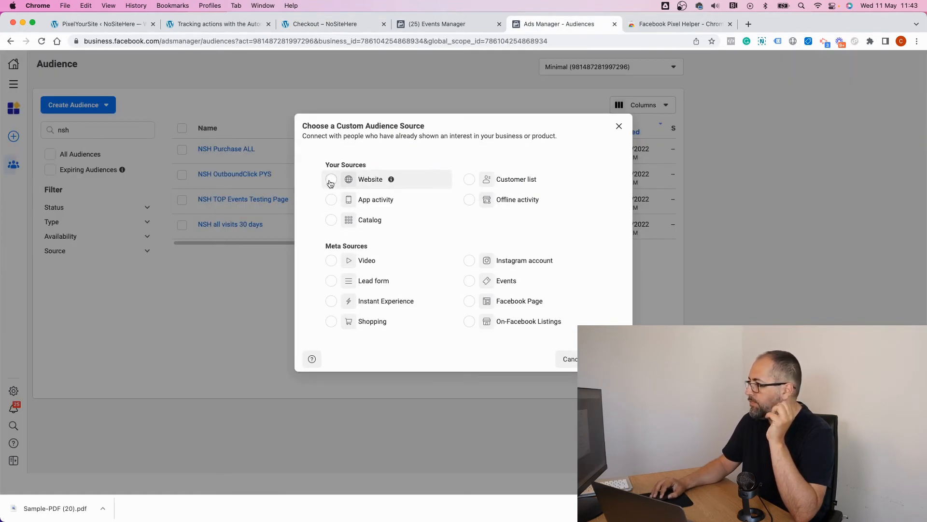
{"action": "left_click", "coordinate": [567, 359]}
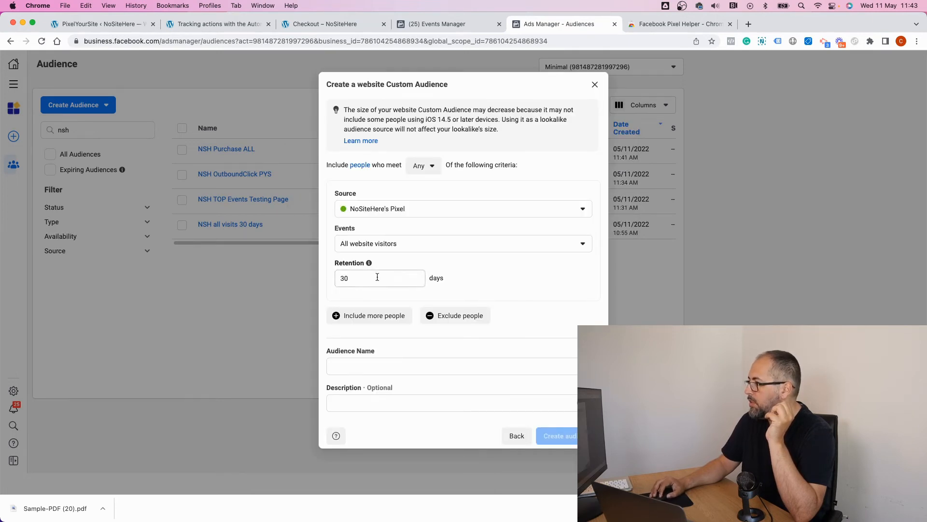
- Base the new Custom Audience on the Purchase event
{"action": "left_click", "coordinate": [379, 246]}
{"action": "scroll", "coordinate": [386, 347], "scroll_direction": "down", "scroll_amount": 5}
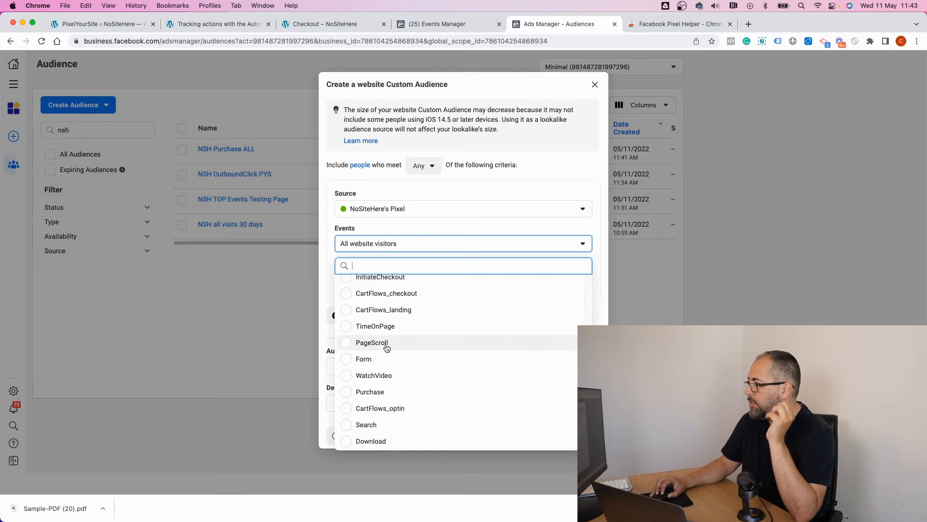
{"action": "scroll", "coordinate": [387, 346], "scroll_direction": "down", "scroll_amount": 2}
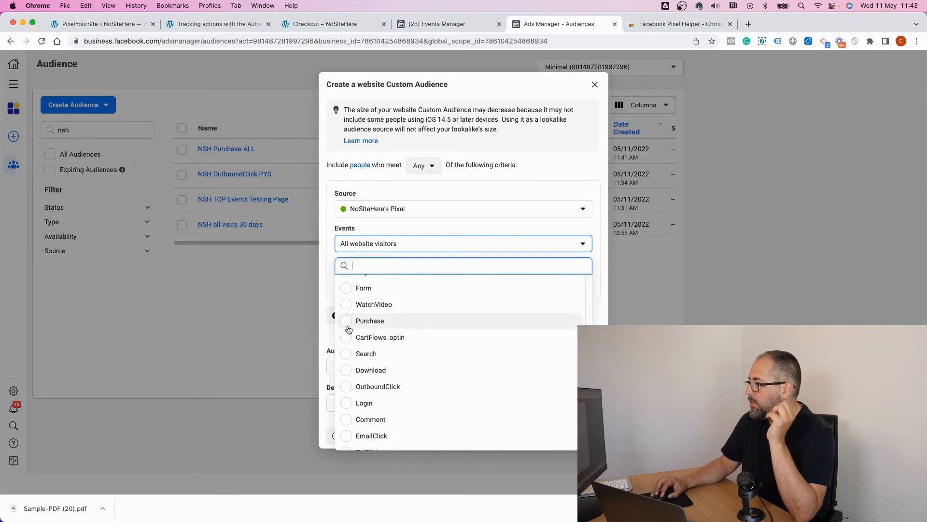
{"action": "left_click", "coordinate": [367, 321]}
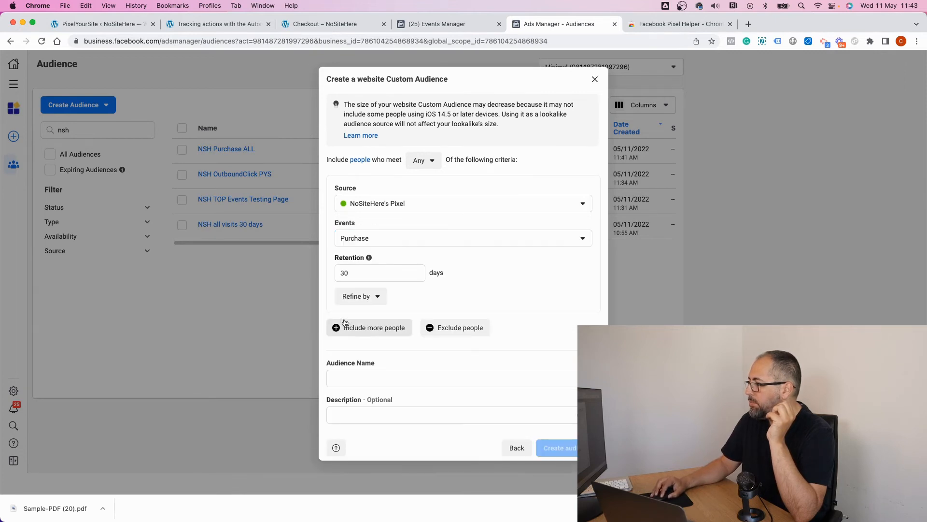
- Refine the Purchase event by parameter so that content_name contains the copied value "Belt"
{"action": "left_click", "coordinate": [358, 296]}
{"action": "left_click", "coordinate": [356, 321]}
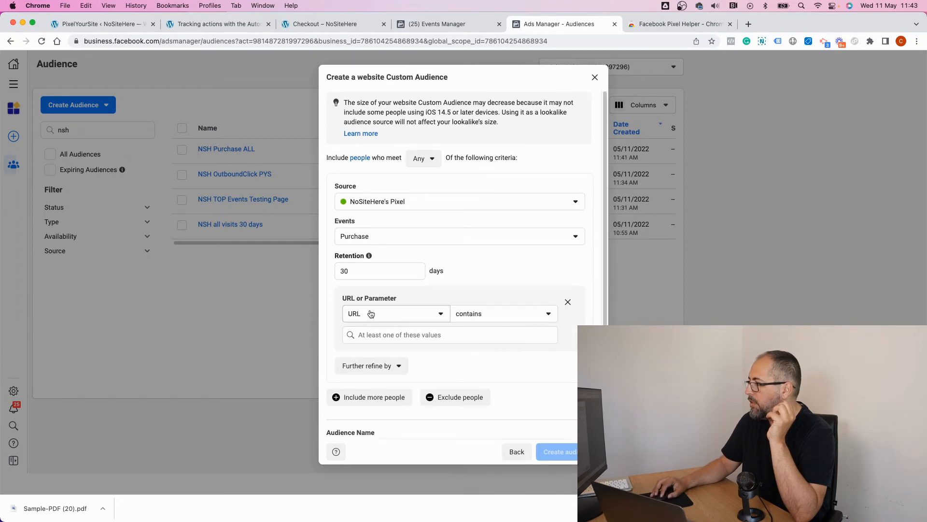
{"action": "left_click", "coordinate": [371, 314]}
{"action": "type", "text": "con"}
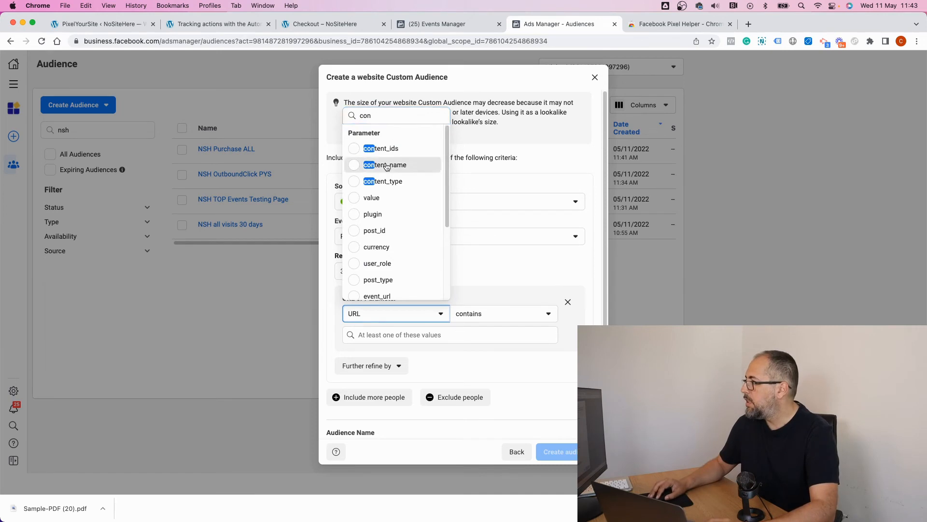
{"action": "left_click", "coordinate": [386, 166]}
{"action": "right_click", "coordinate": [454, 340]}
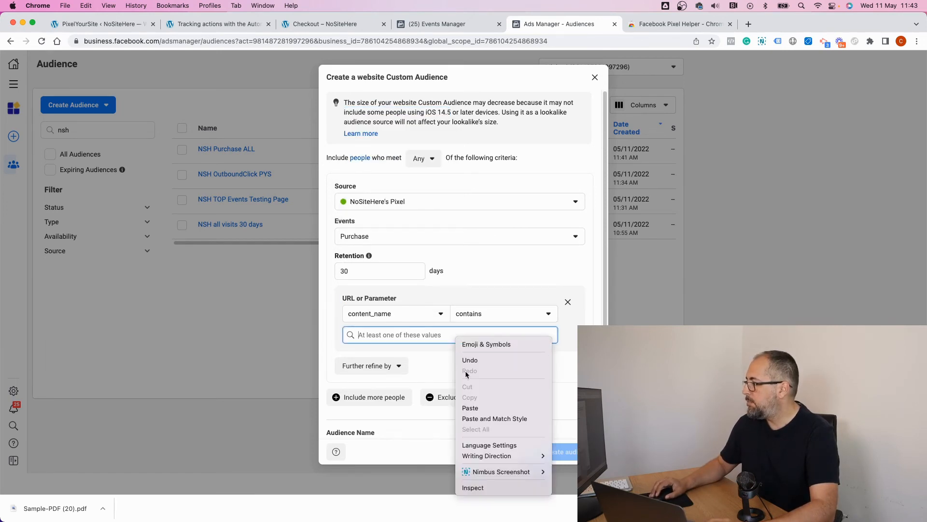
{"action": "left_click", "coordinate": [472, 409]}
- Name the audience "NSH Purchase Belt 30 days", create it, and close the confirmation dialog
{"action": "scroll", "coordinate": [423, 383], "scroll_direction": "down", "scroll_amount": 3}
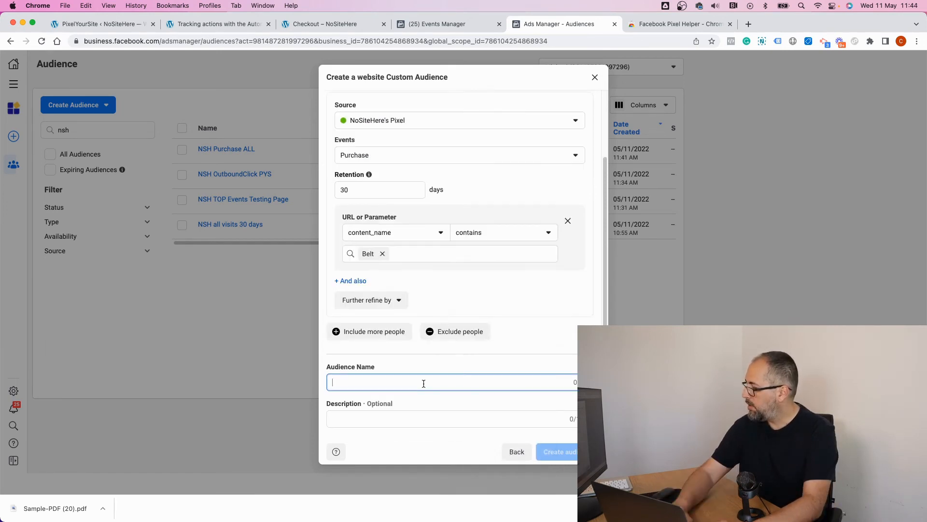
{"action": "type", "text": "NSH Purchase "}
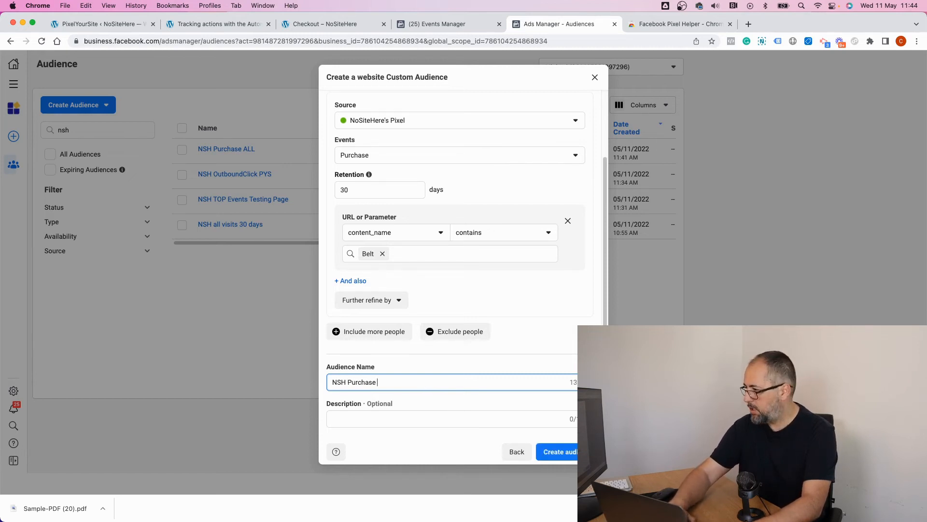
{"action": "type", "text": "Belt 30 days"}
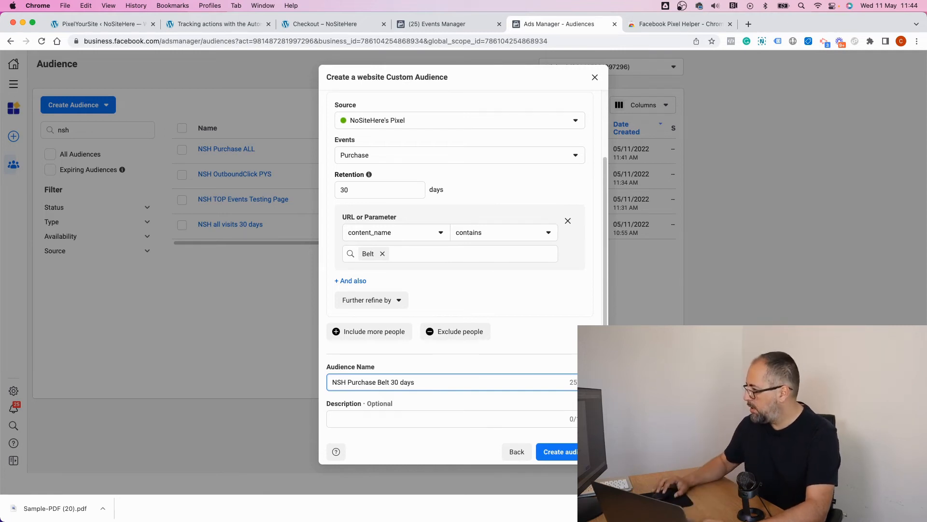
{"action": "left_click", "coordinate": [558, 452]}
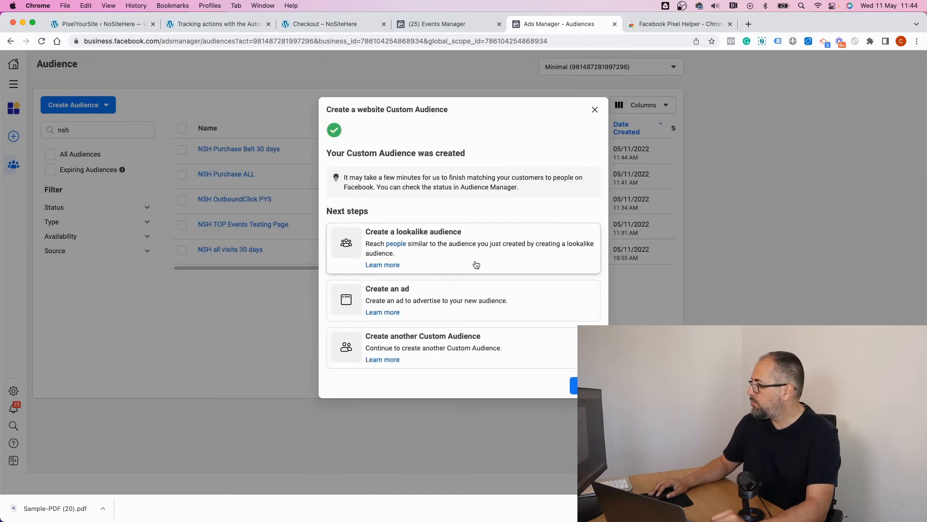
{"action": "left_click", "coordinate": [595, 111]}
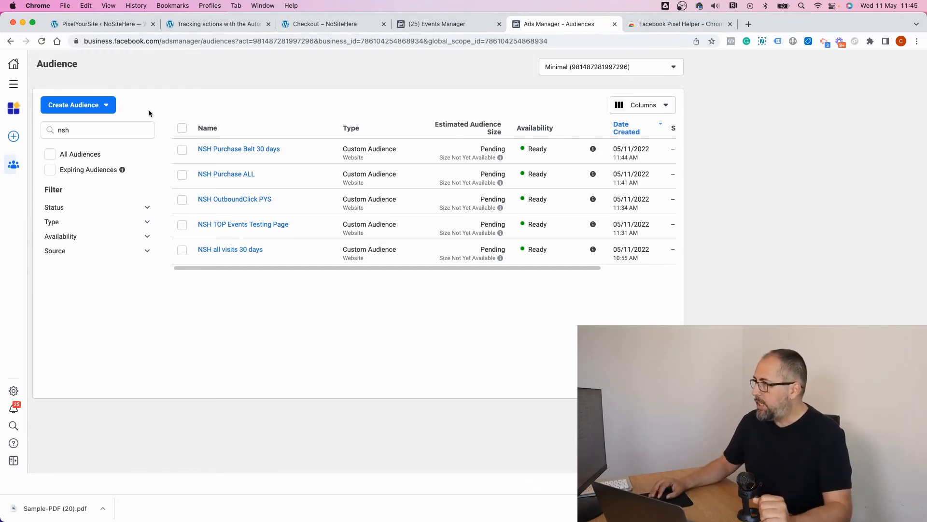
- Start a Lookalike Audience using the "NSH Purchase ALL" custom audience as its source
{"action": "left_click", "coordinate": [103, 107]}
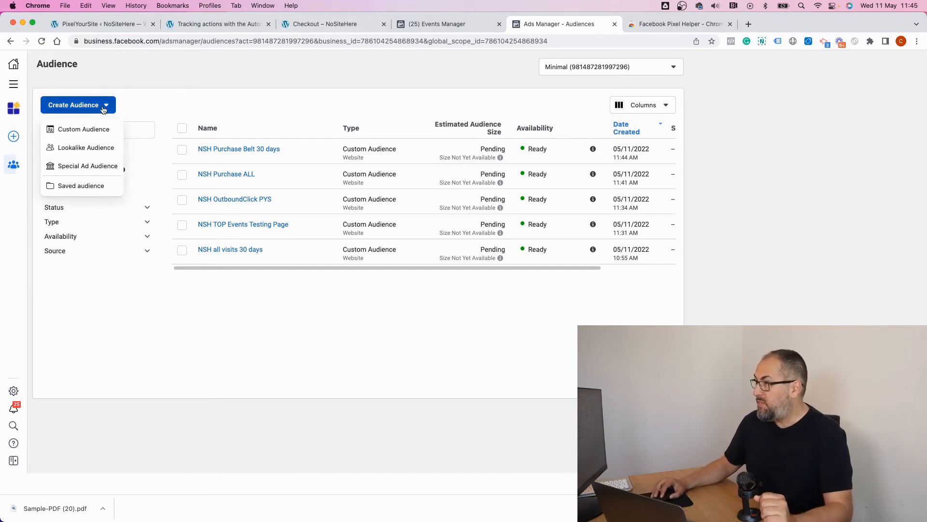
{"action": "left_click", "coordinate": [95, 147]}
{"action": "left_click", "coordinate": [393, 150]}
{"action": "type", "text": "pur"}
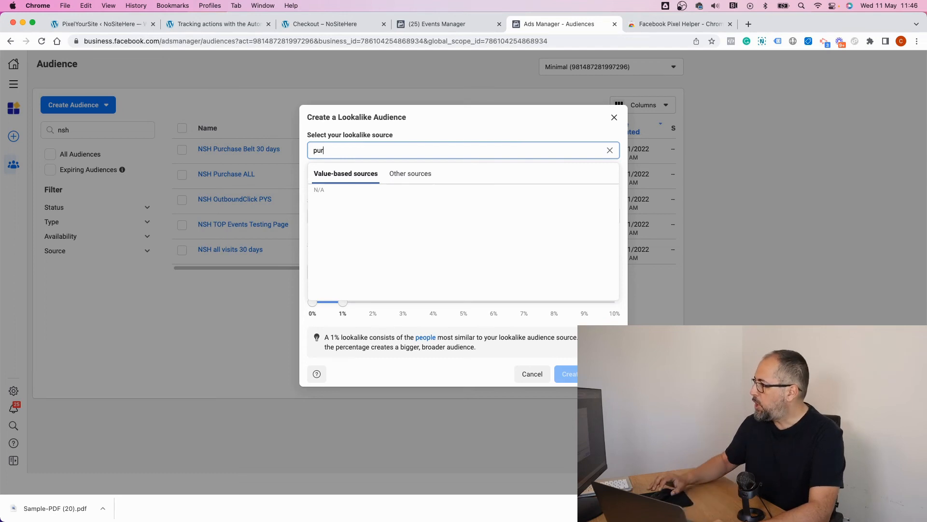
{"action": "left_click", "coordinate": [414, 178]}
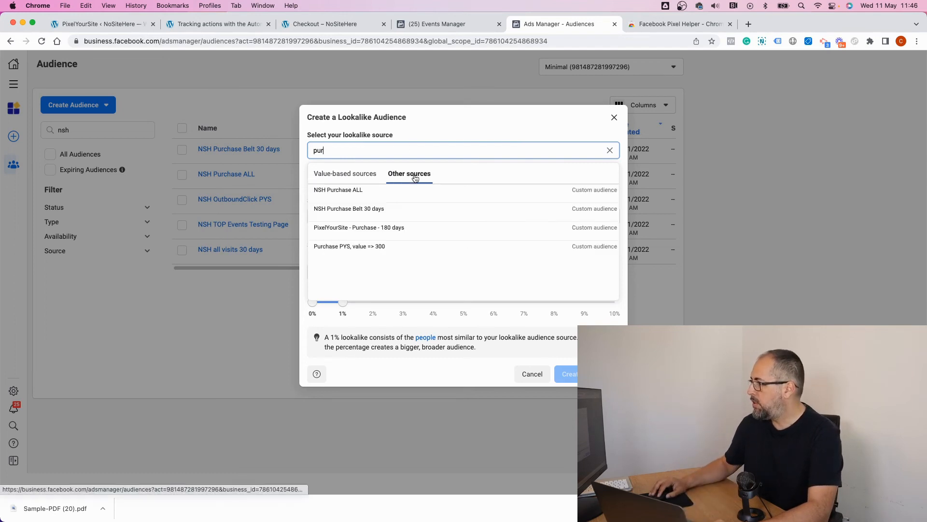
{"action": "left_click", "coordinate": [344, 193]}
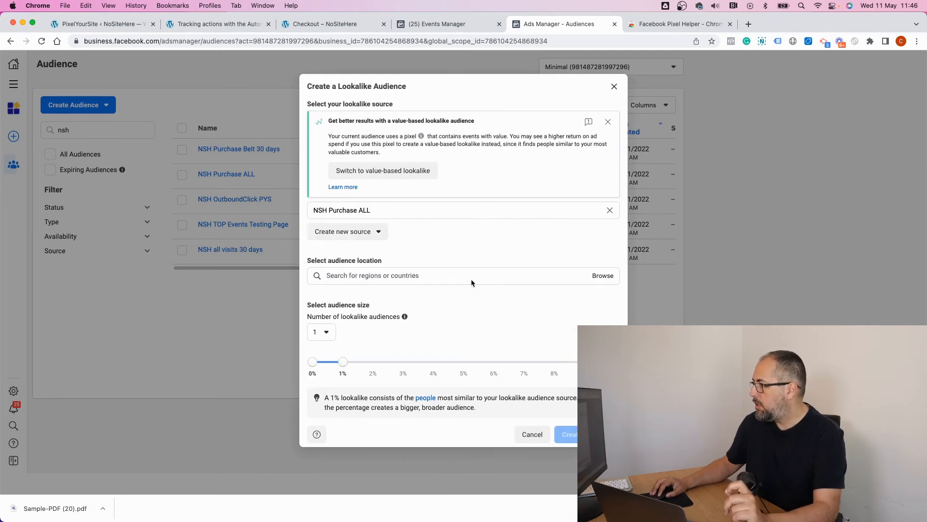
- Add United States and United Kingdom as the lookalike audience locations
{"action": "left_click", "coordinate": [470, 276]}
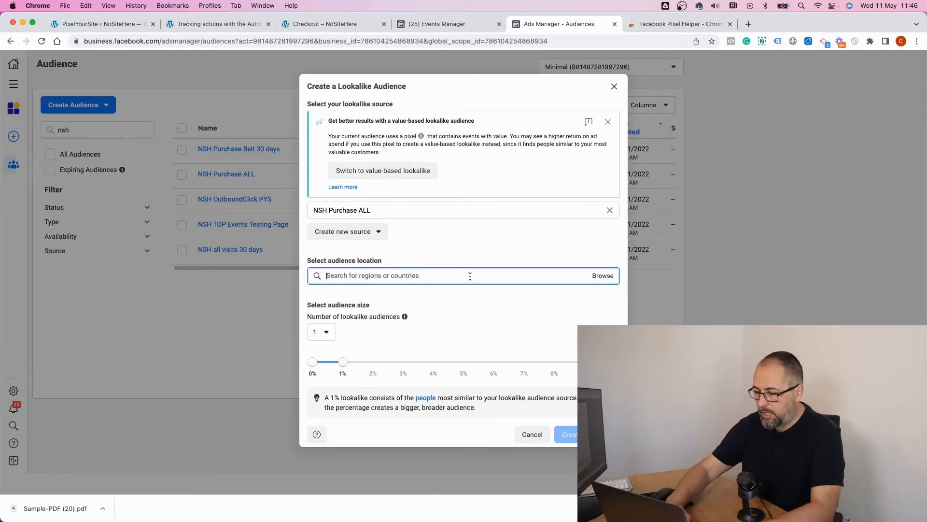
{"action": "type", "text": "USA"}
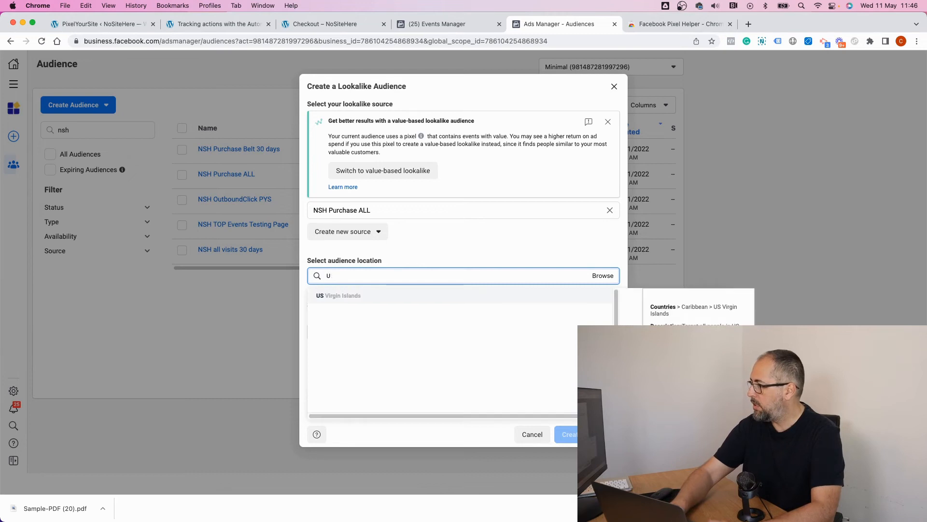
{"action": "left_click", "coordinate": [457, 290]}
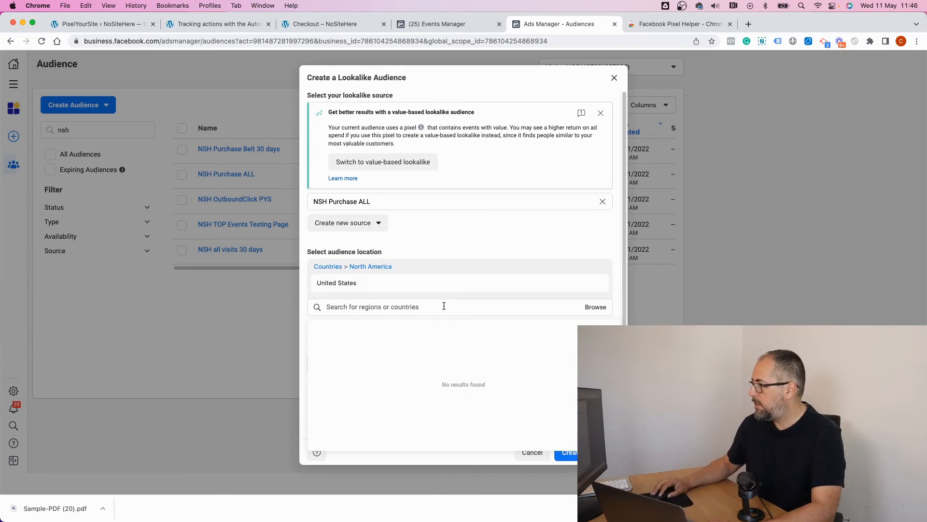
{"action": "type", "text": "Unite"}
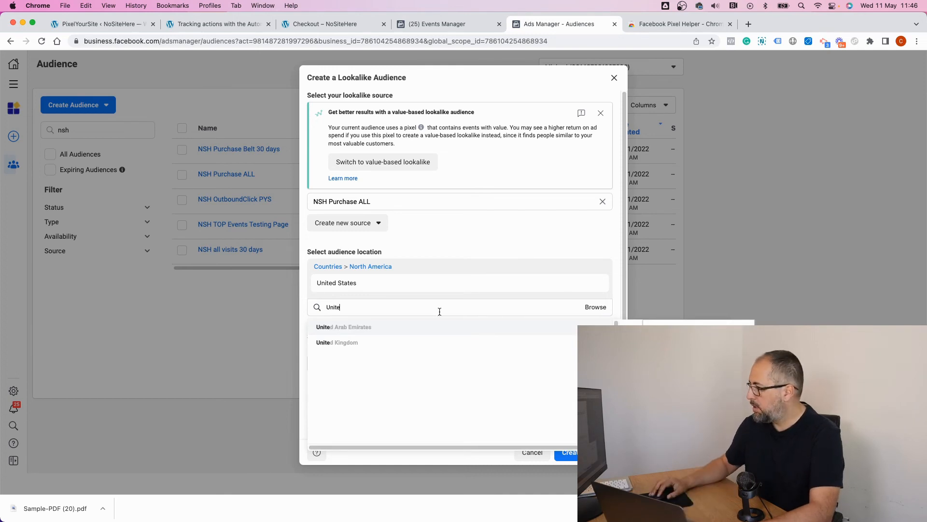
{"action": "left_click", "coordinate": [379, 339]}
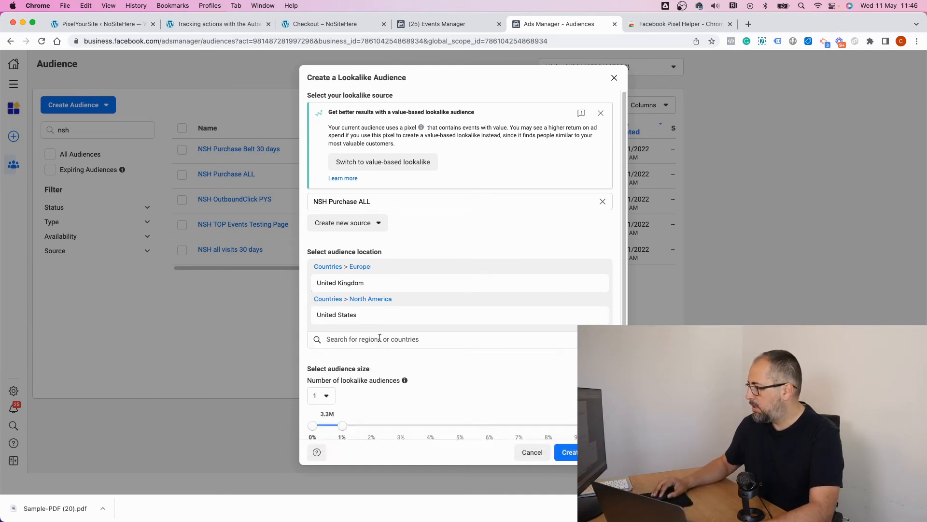
{"action": "scroll", "coordinate": [480, 234], "scroll_direction": "down", "scroll_amount": 3}
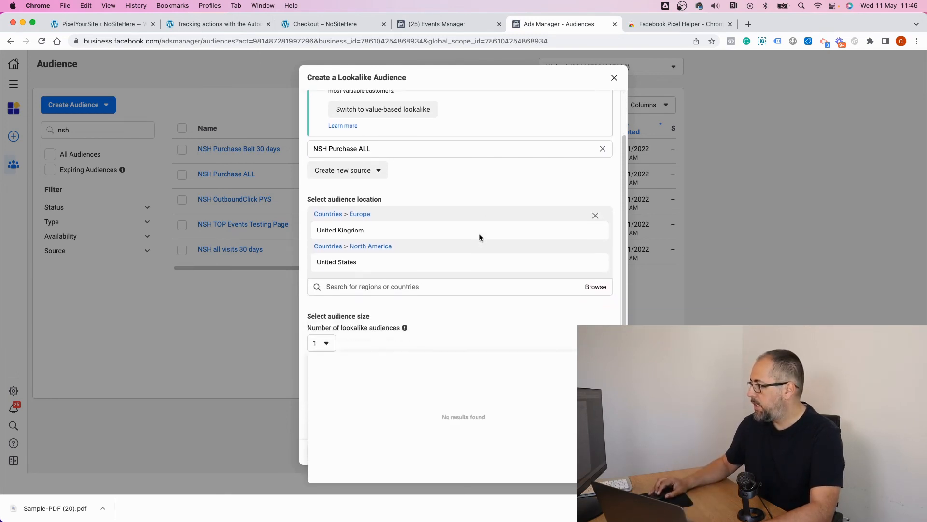
{"action": "left_click", "coordinate": [476, 320]}
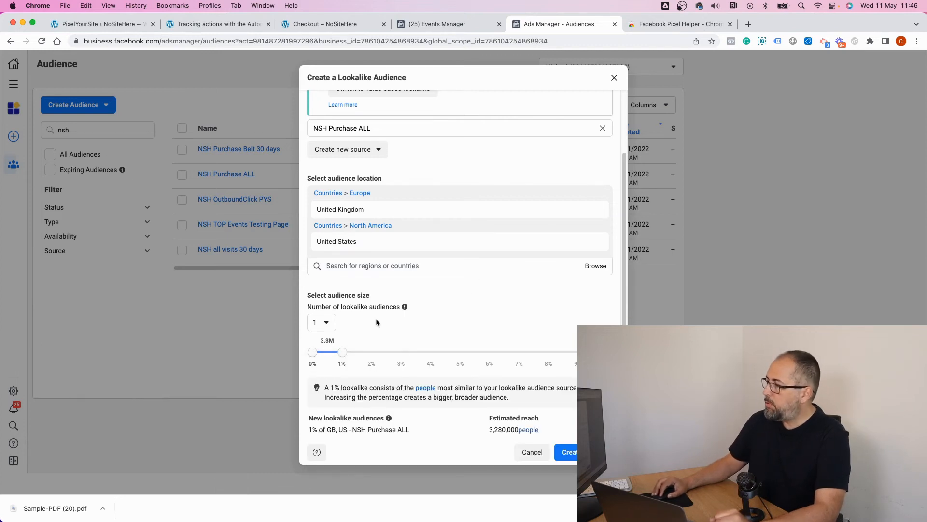
- Try 2 and 5 as the number of lookalike audiences and settle on 6
{"action": "left_click", "coordinate": [326, 323]}
{"action": "left_click", "coordinate": [327, 367]}
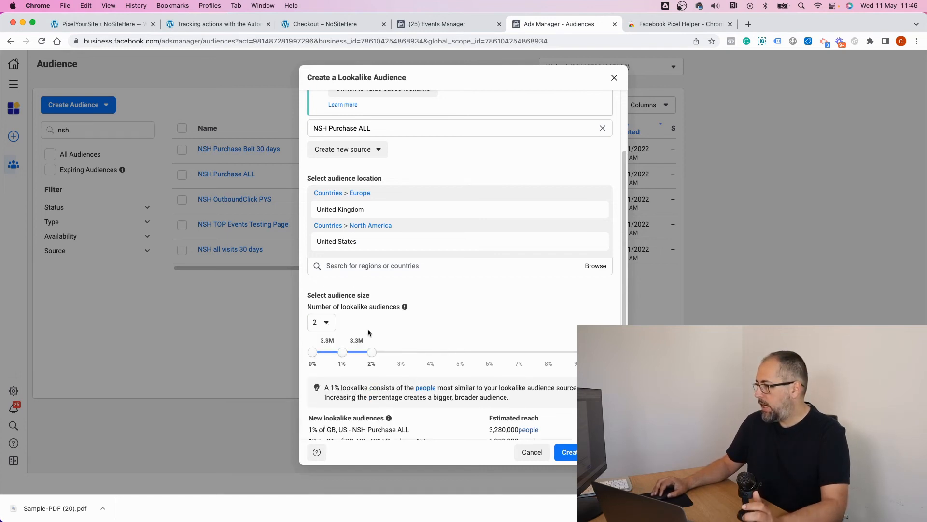
{"action": "left_click", "coordinate": [321, 323]}
{"action": "left_click", "coordinate": [320, 410]}
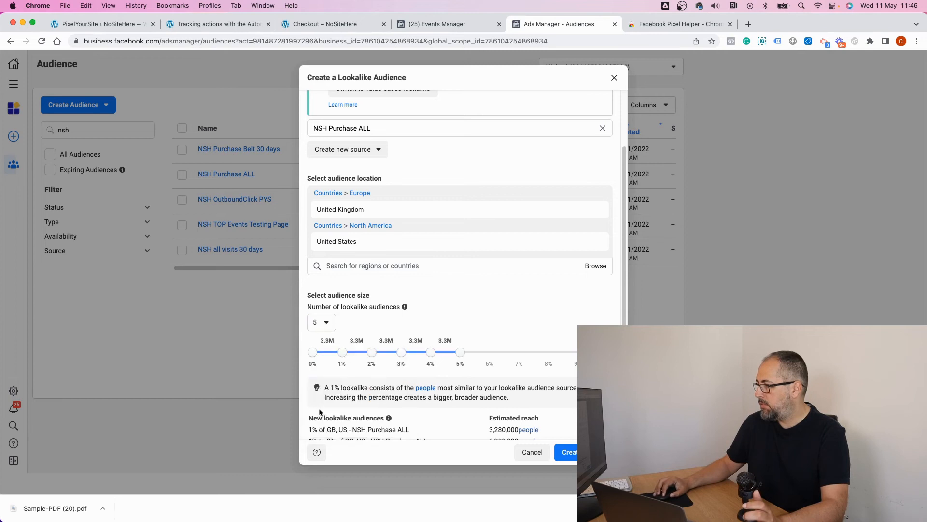
{"action": "left_click", "coordinate": [327, 323]}
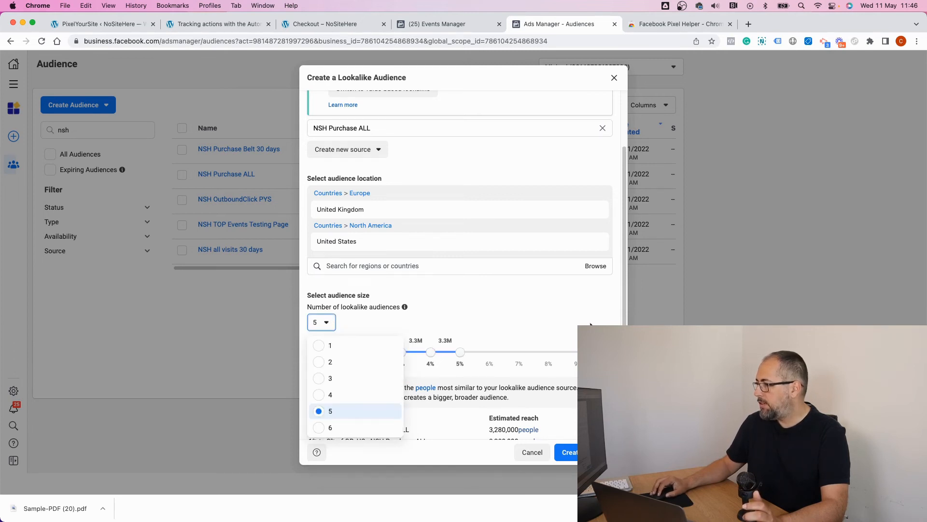
{"action": "left_click", "coordinate": [323, 427]}
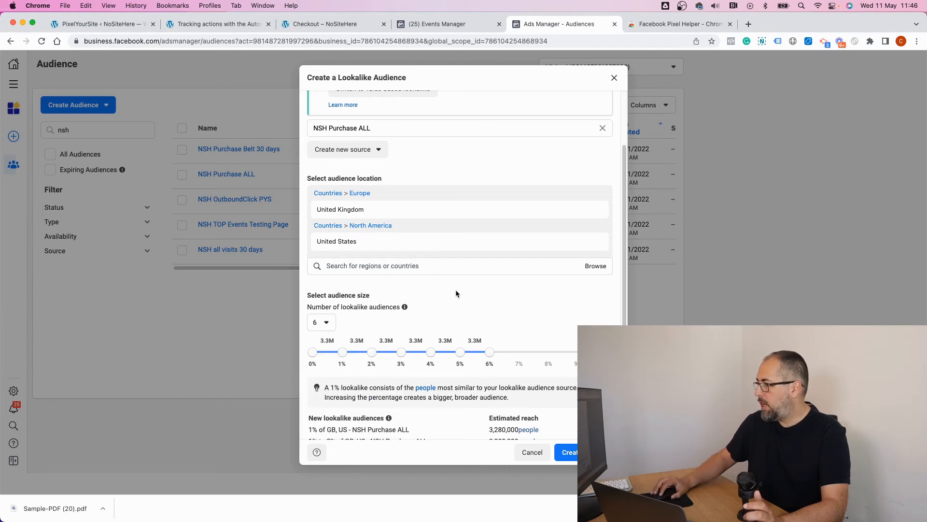
- Stretch the sixth lookalike audience's range so it spans 5% to 10%
{"action": "left_click_drag", "start_coordinate": [489, 352], "coordinate": [606, 352]}
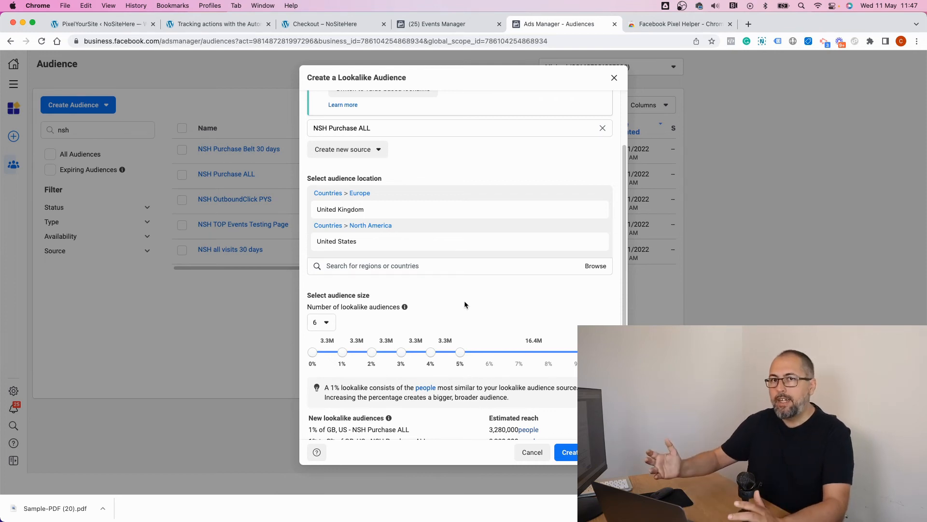
{"action": "scroll", "coordinate": [465, 301], "scroll_direction": "down", "scroll_amount": 2}
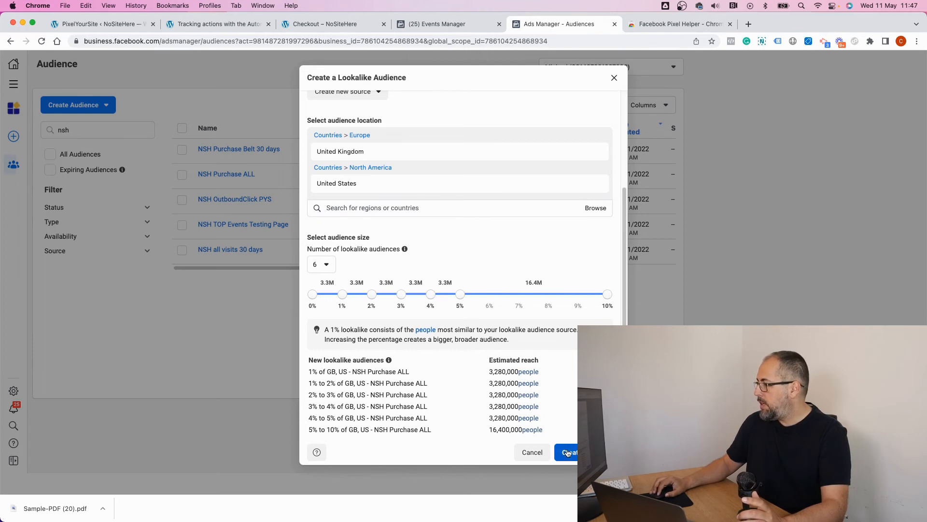
- Reduce to 1 lookalike audience spanning 0% to 10%, try to create it, and close the dialog
{"action": "left_click", "coordinate": [325, 264]}
{"action": "left_click", "coordinate": [326, 290]}
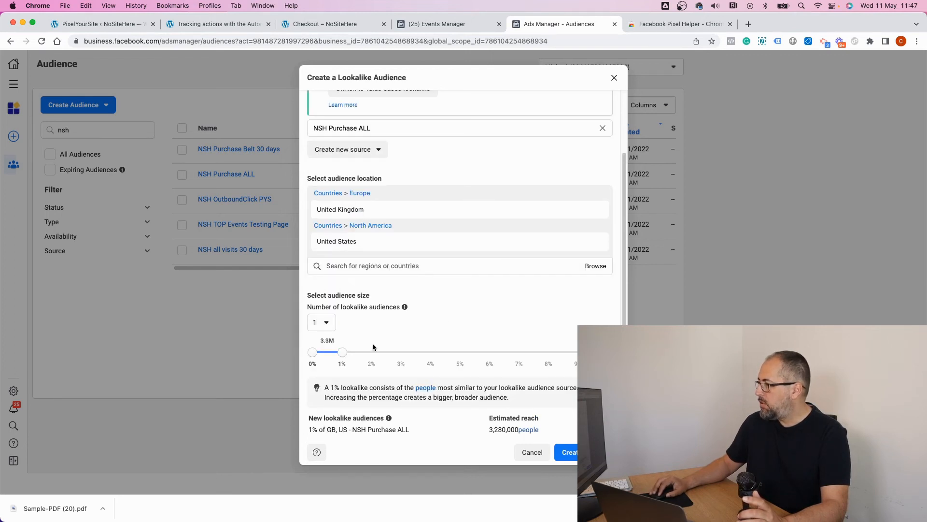
{"action": "left_click_drag", "start_coordinate": [343, 352], "coordinate": [506, 365]}
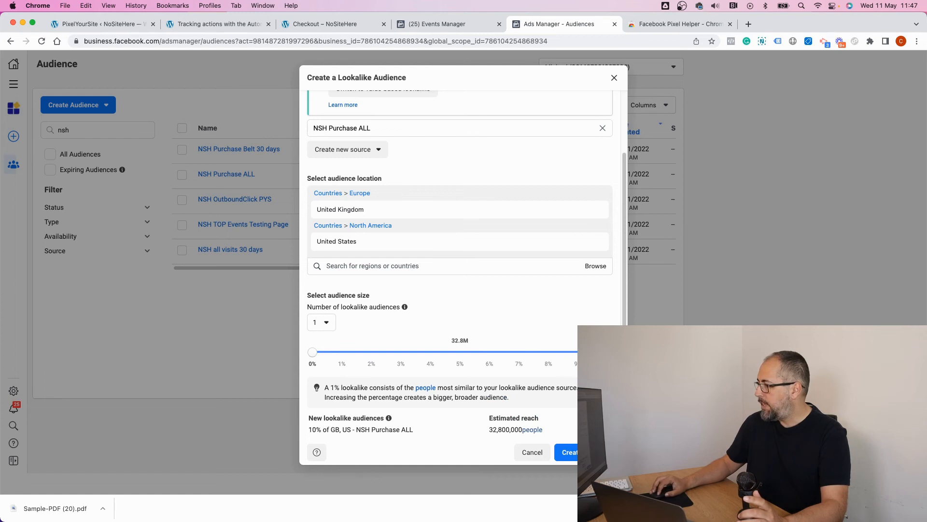
{"action": "left_click", "coordinate": [566, 452]}
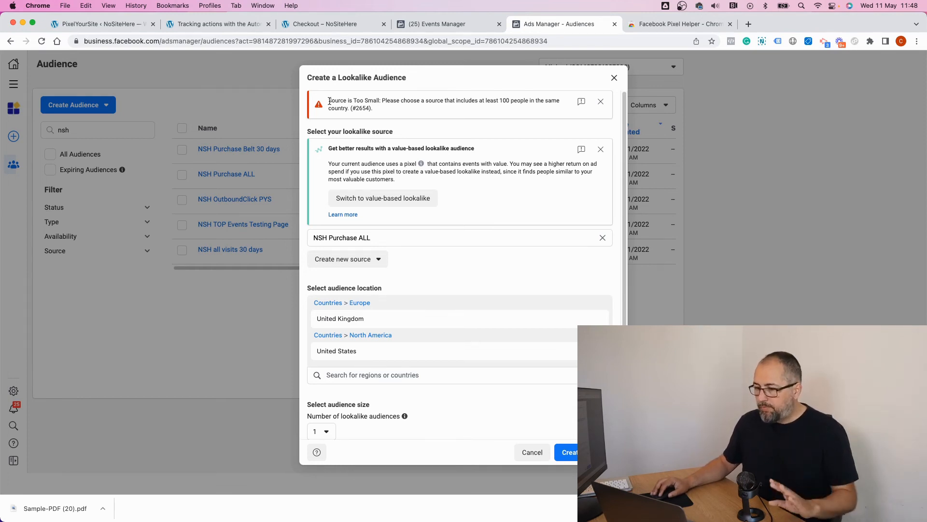
{"action": "left_click_drag", "start_coordinate": [329, 101], "coordinate": [370, 107]}
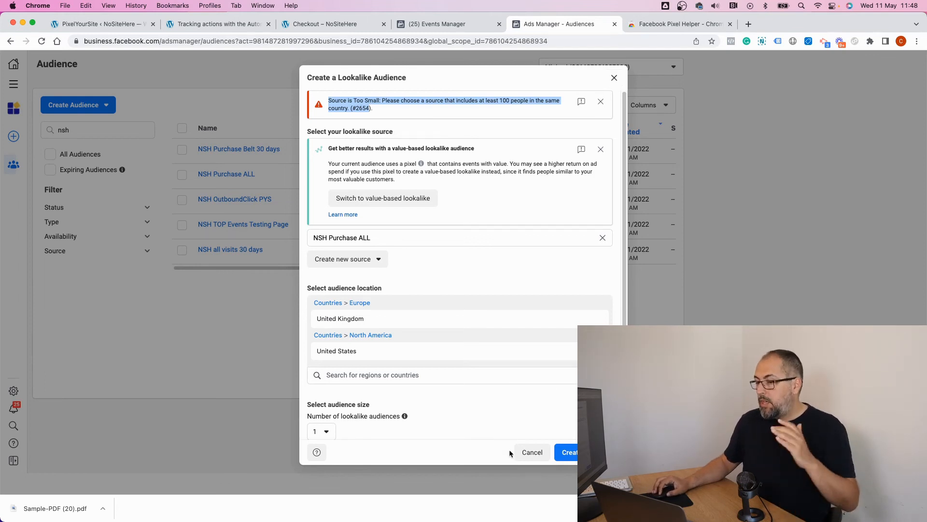
{"action": "left_click", "coordinate": [613, 79]}
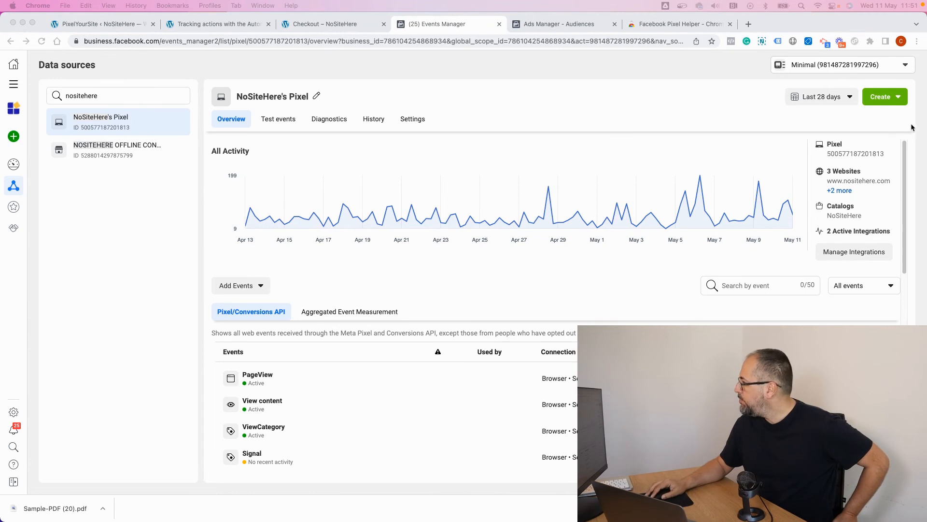
- In Events Manager, start a Lookalike Audience from NoSiteHere's Pixel and open the choices for Other Event With Value
{"action": "left_click", "coordinate": [881, 100]}
{"action": "left_click", "coordinate": [874, 100]}
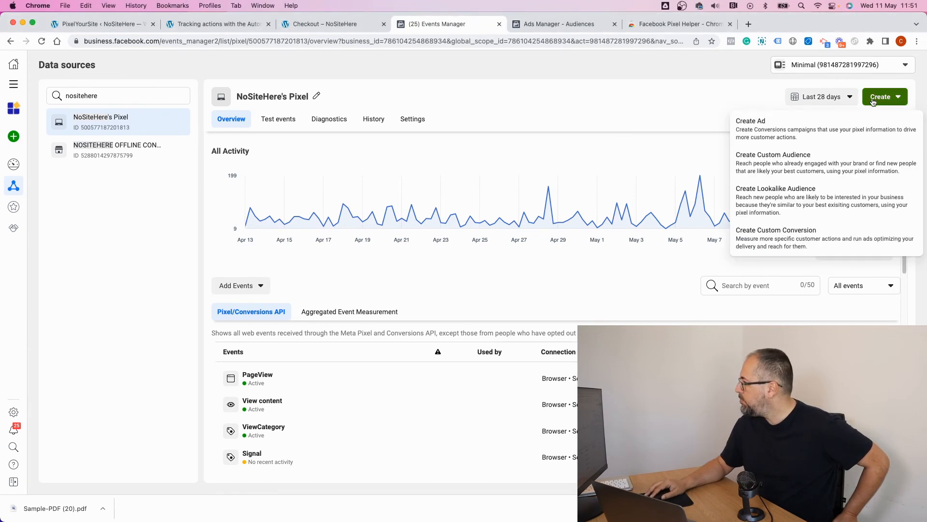
{"action": "left_click", "coordinate": [776, 199]}
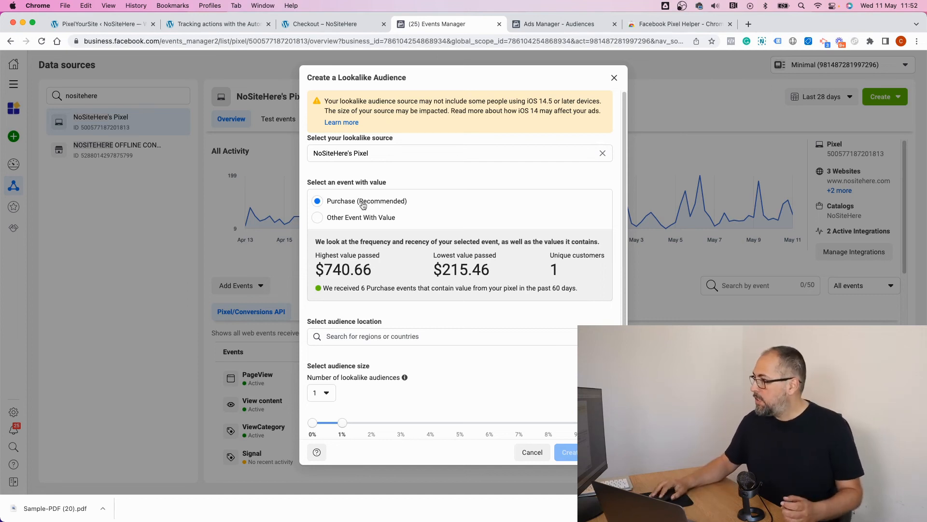
{"action": "left_click", "coordinate": [317, 218]}
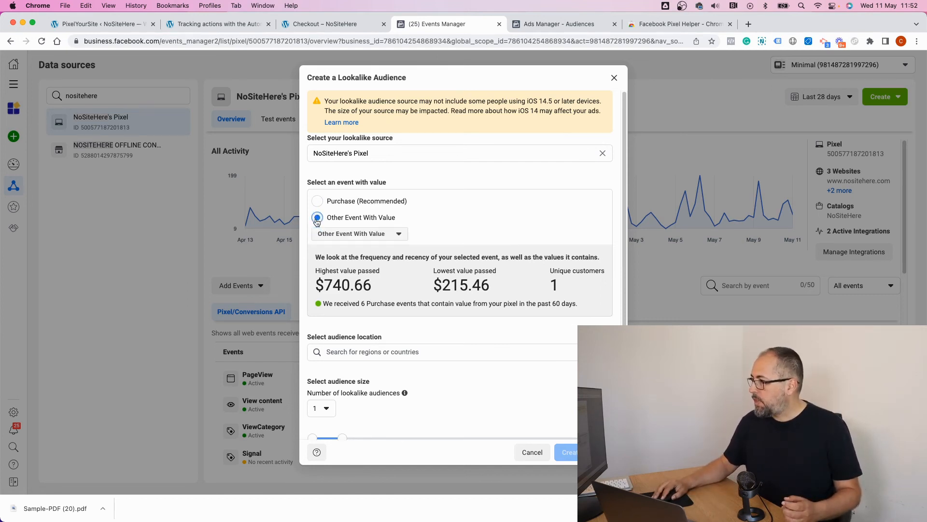
{"action": "left_click", "coordinate": [364, 238]}
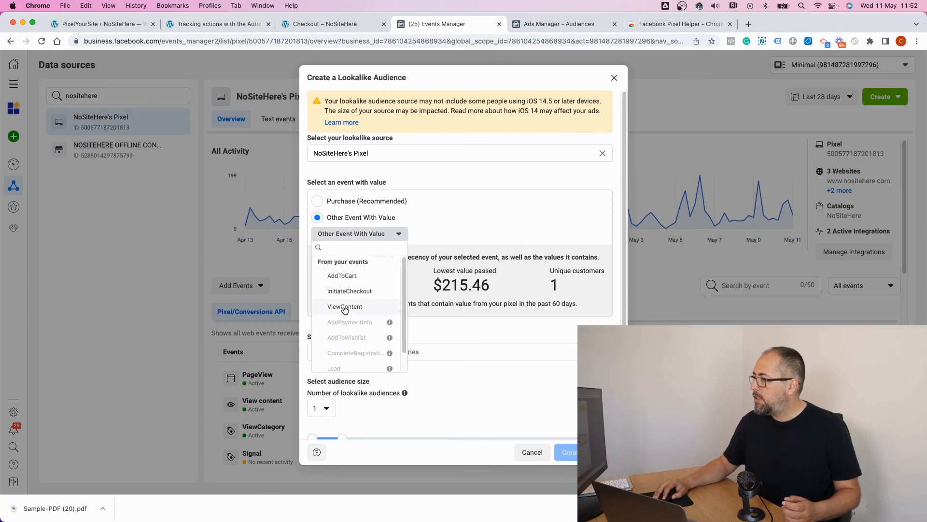
- Switch to the PixelYourSite WooCommerce settings and inspect the Track Purchases options under Recommended events
{"action": "left_click", "coordinate": [201, 27]}
{"action": "left_click", "coordinate": [100, 28]}
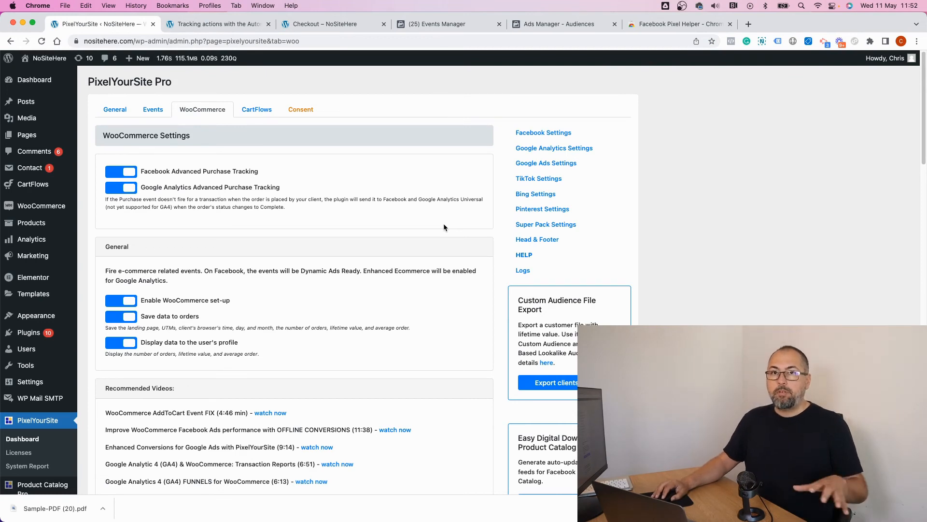
{"action": "scroll", "coordinate": [444, 225], "scroll_direction": "down", "scroll_amount": 6}
{"action": "scroll", "coordinate": [443, 223], "scroll_direction": "down", "scroll_amount": 7}
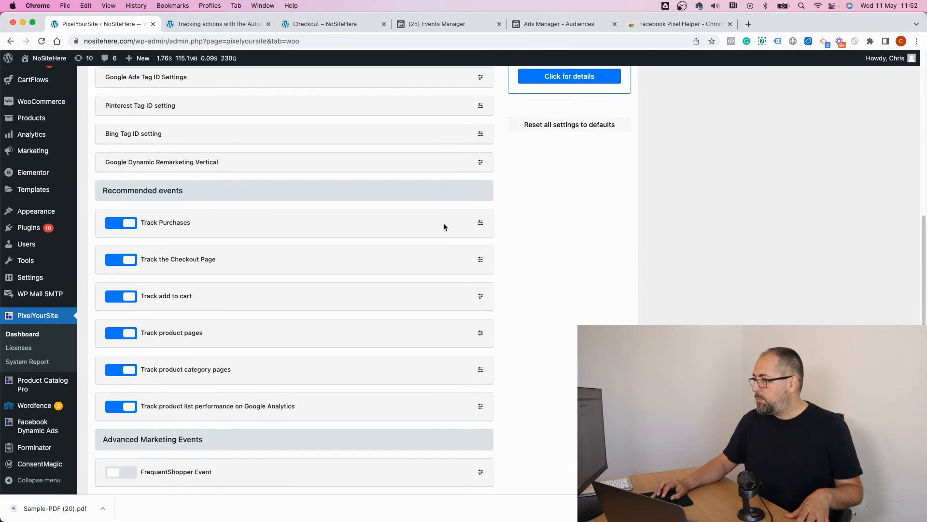
{"action": "scroll", "coordinate": [443, 223], "scroll_direction": "down", "scroll_amount": 2}
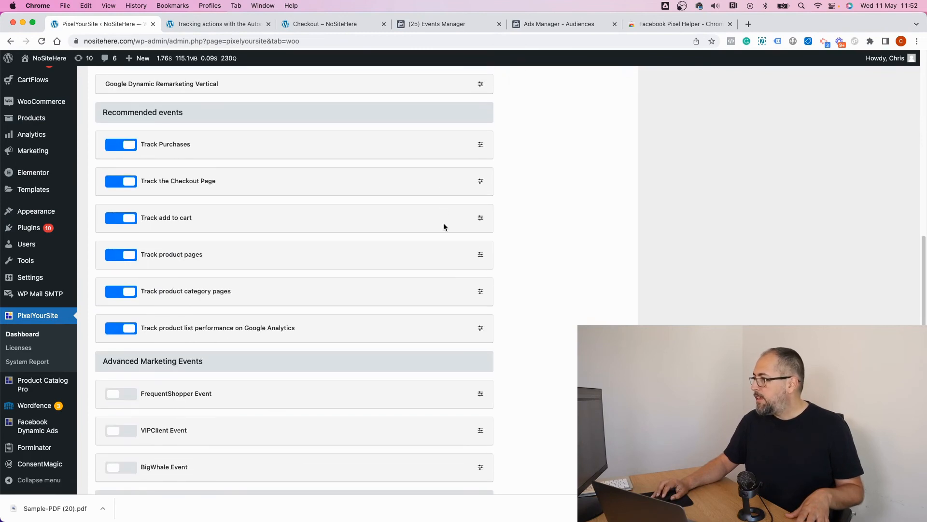
{"action": "left_click", "coordinate": [481, 145]}
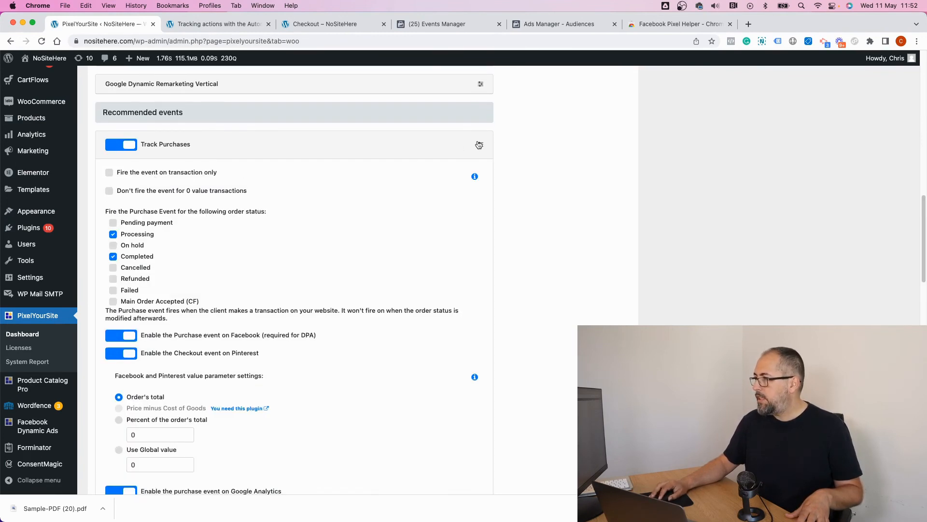
{"action": "left_click", "coordinate": [478, 144]}
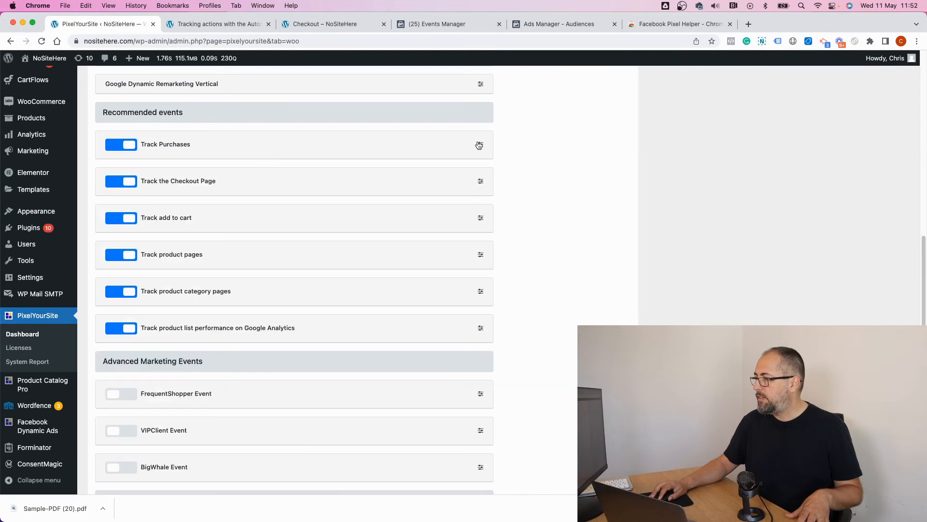
- Inspect the value parameter settings for the checkout page, add to cart and product page tracking events
{"action": "left_click", "coordinate": [481, 182]}
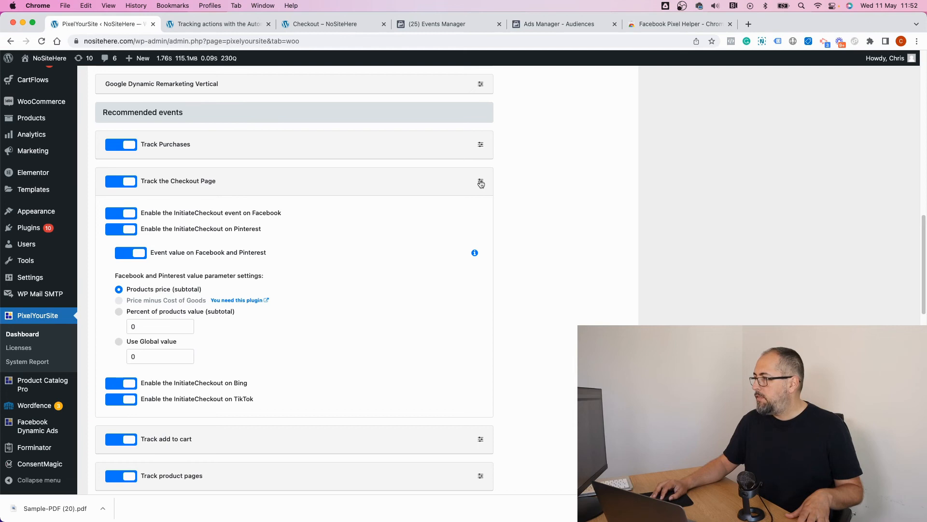
{"action": "left_click", "coordinate": [481, 182]}
{"action": "left_click", "coordinate": [479, 218]}
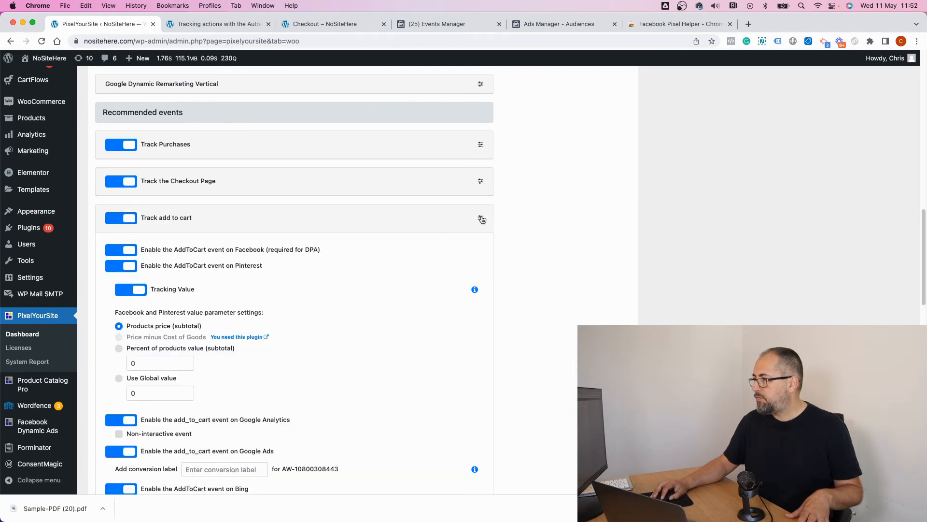
{"action": "left_click", "coordinate": [481, 218]}
{"action": "left_click", "coordinate": [480, 255]}
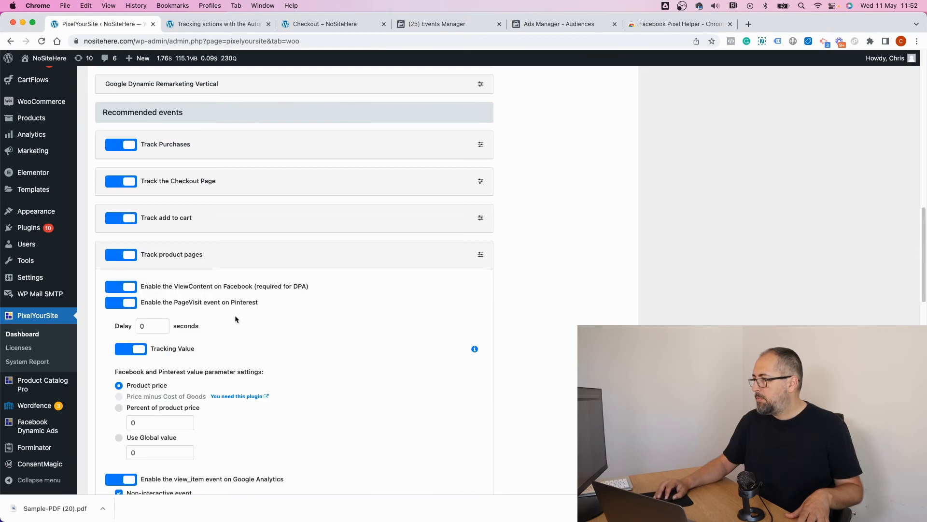
{"action": "left_click", "coordinate": [481, 256]}
- Return to the lookalike setup in Events Manager and select Purchase (Recommended) as the event with value
{"action": "left_click", "coordinate": [569, 23]}
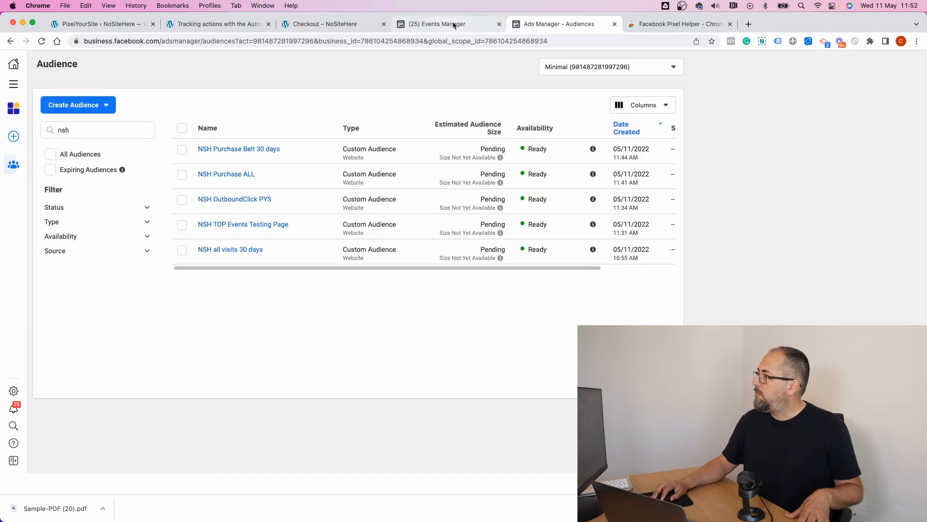
{"action": "left_click", "coordinate": [454, 25]}
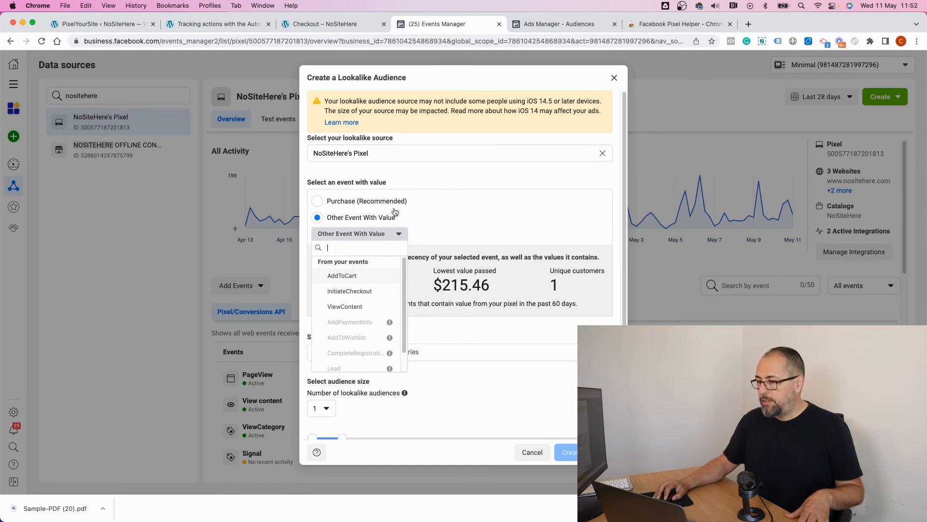
{"action": "left_click", "coordinate": [317, 201]}
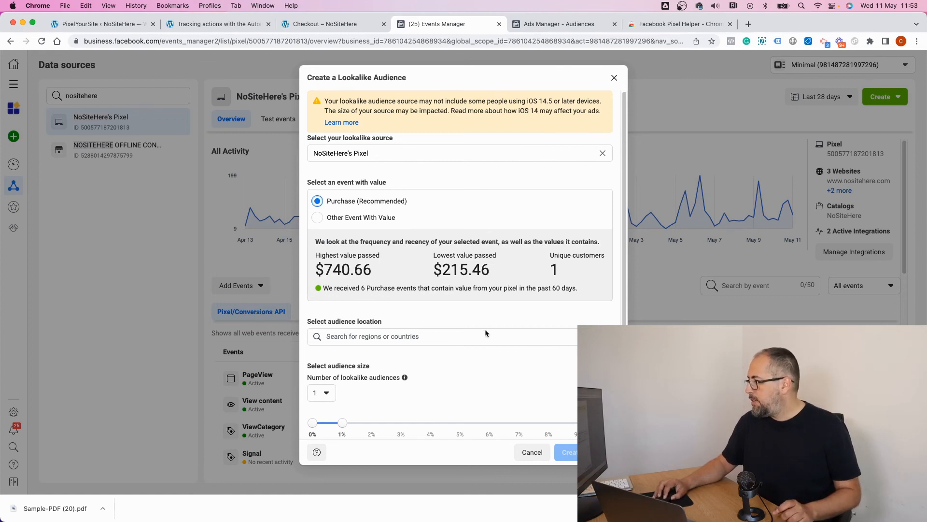
{"action": "scroll", "coordinate": [486, 334], "scroll_direction": "down", "scroll_amount": 2}
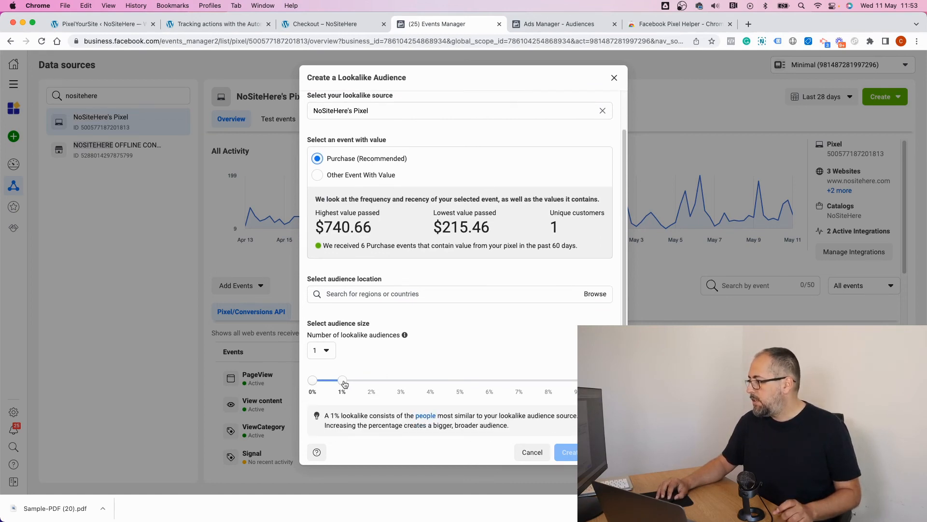
{"action": "mouse_move", "coordinate": [344, 384]}
{"action": "left_mouse_down"}
{"action": "mouse_move", "coordinate": [587, 385]}
{"action": "mouse_move", "coordinate": [351, 377]}
{"action": "left_mouse_up"}
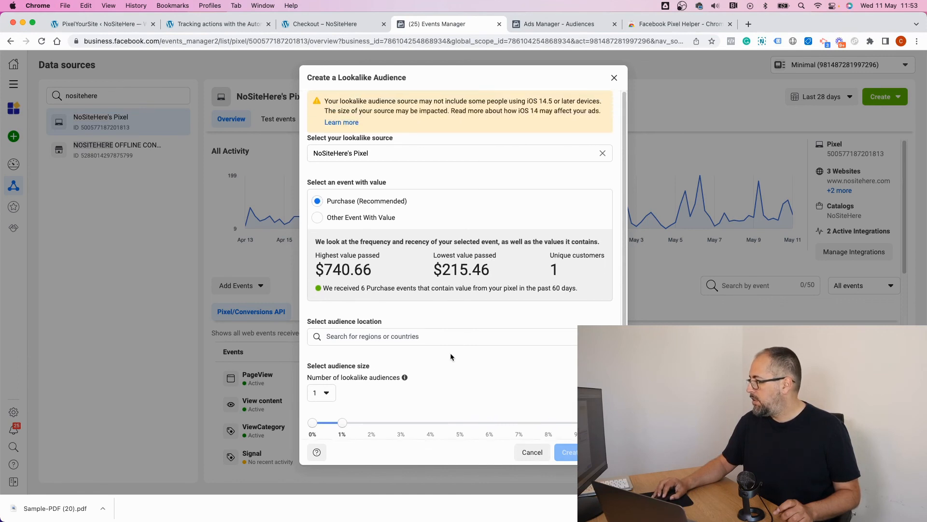
- Add United States as the lookalike audience location
{"action": "left_click", "coordinate": [443, 335]}
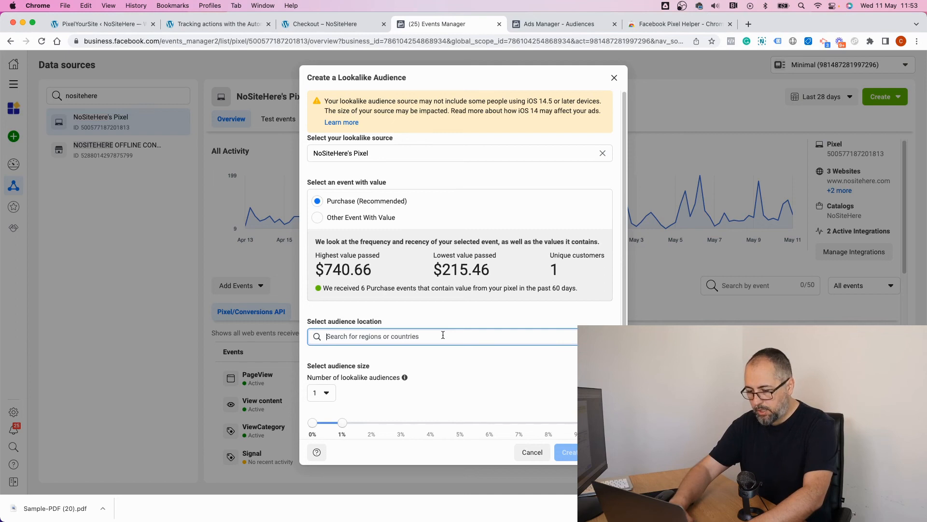
{"action": "type", "text": "Unites"}
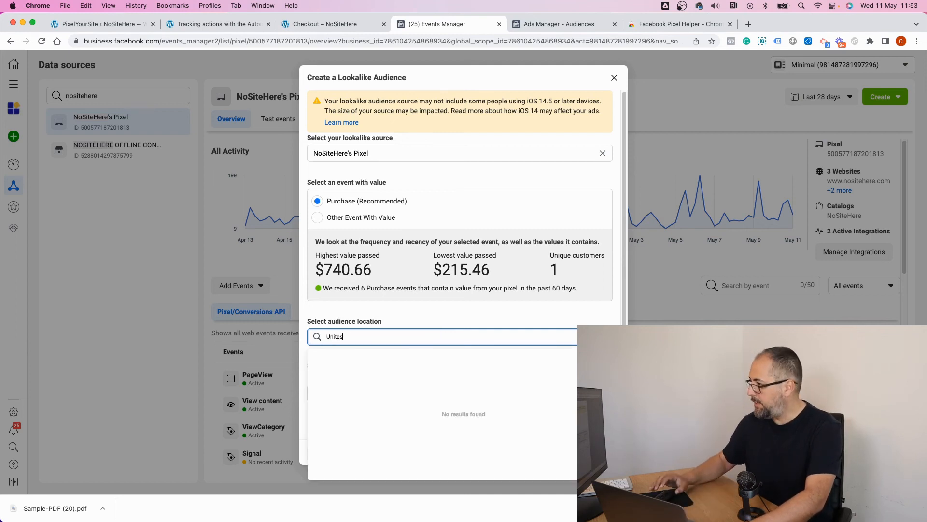
{"action": "key", "text": "BackSpace"}
{"action": "key", "text": "BackSpace"}
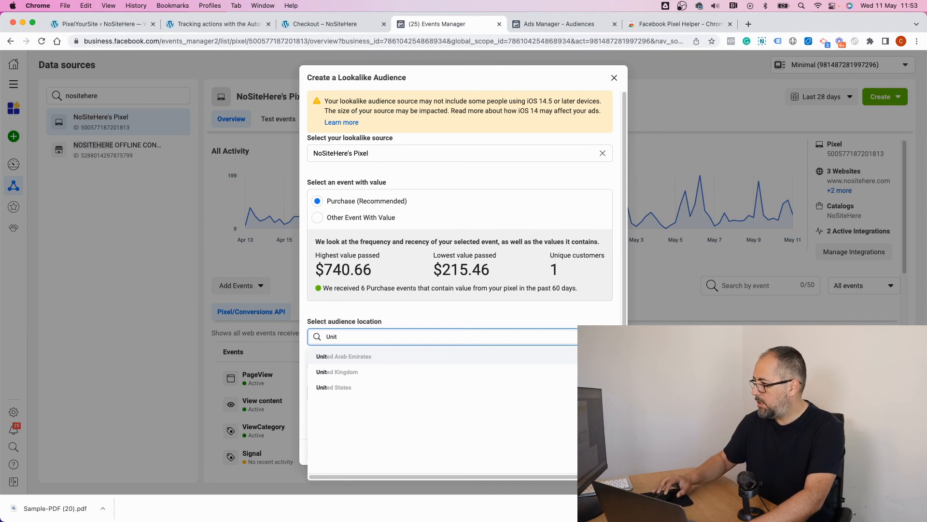
{"action": "left_click", "coordinate": [372, 389]}
{"action": "left_click", "coordinate": [487, 317]}
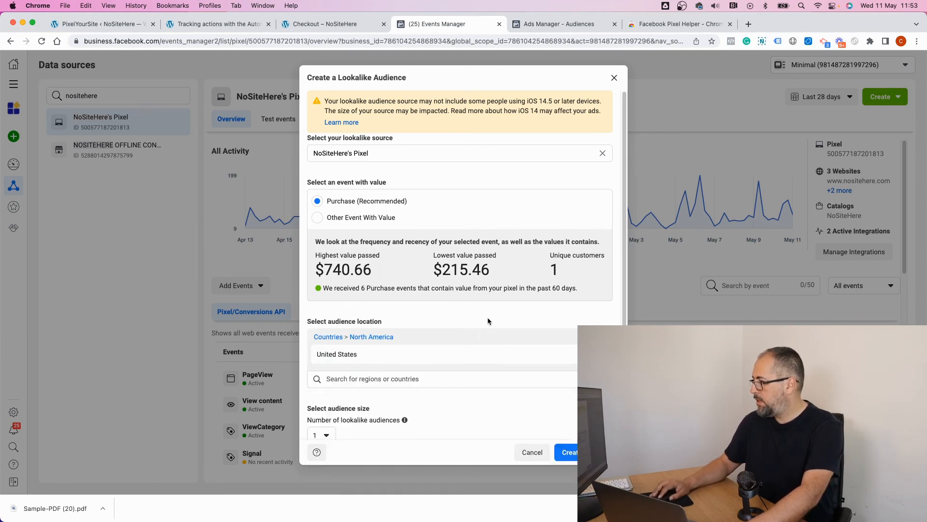
- Try to create the Purchase-based lookalike audience for the pixel, and close the dialog
{"action": "scroll", "coordinate": [488, 316], "scroll_direction": "down", "scroll_amount": 3}
{"action": "left_click", "coordinate": [570, 454]}
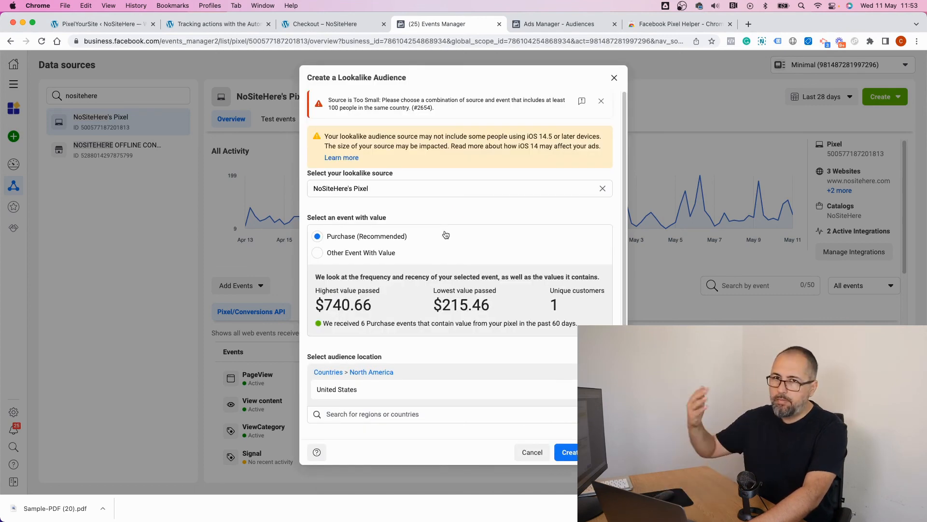
{"action": "left_click", "coordinate": [614, 78]}
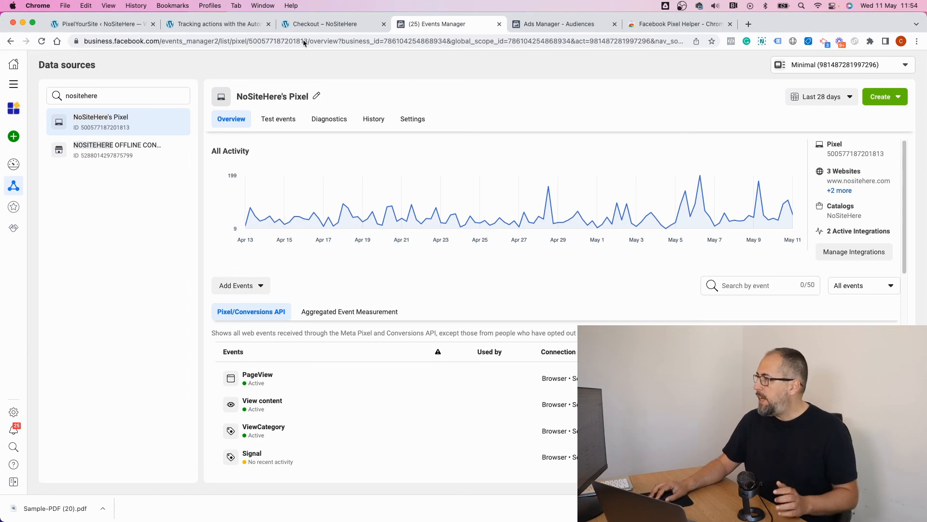
- Go to the Automated Events tracking page and examine the TimeOnPage event's parameters in Facebook Pixel Helper
{"action": "left_click", "coordinate": [326, 27]}
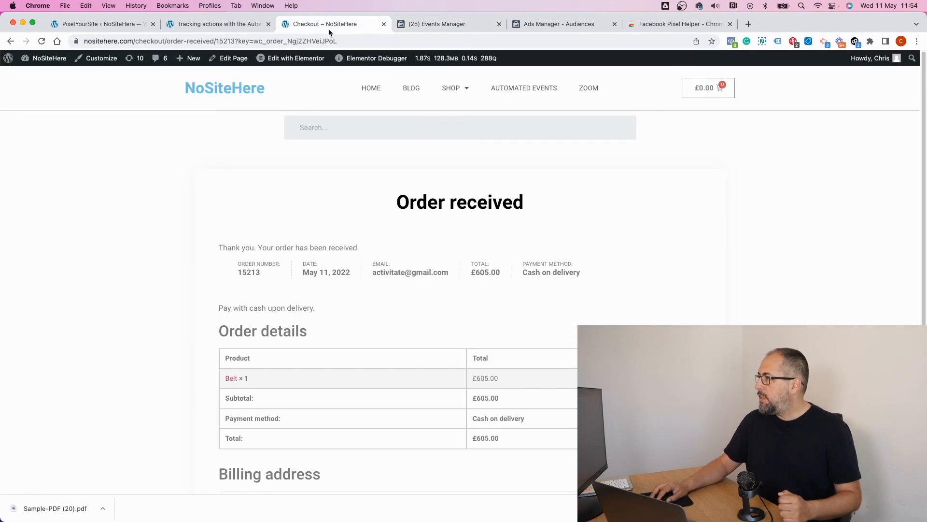
{"action": "left_click", "coordinate": [218, 27]}
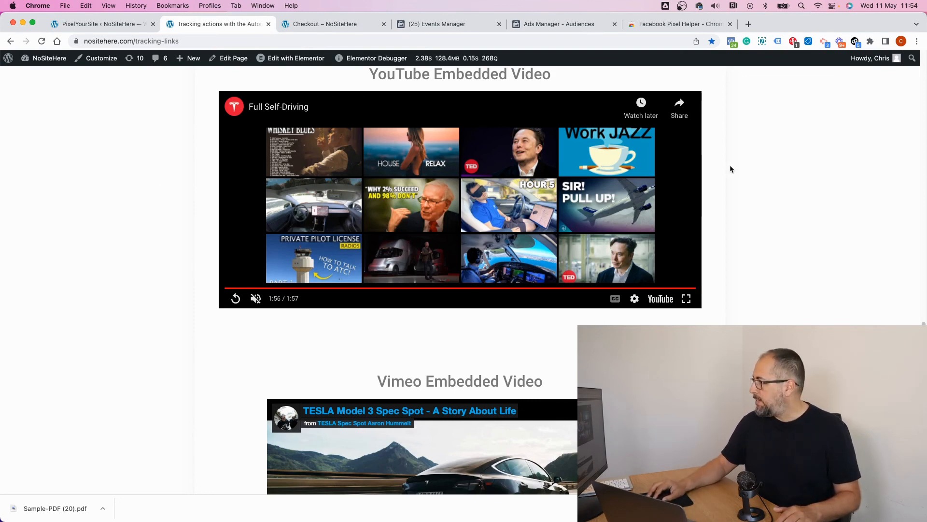
{"action": "scroll", "coordinate": [729, 167], "scroll_direction": "up", "scroll_amount": 6}
{"action": "scroll", "coordinate": [729, 165], "scroll_direction": "up", "scroll_amount": 15}
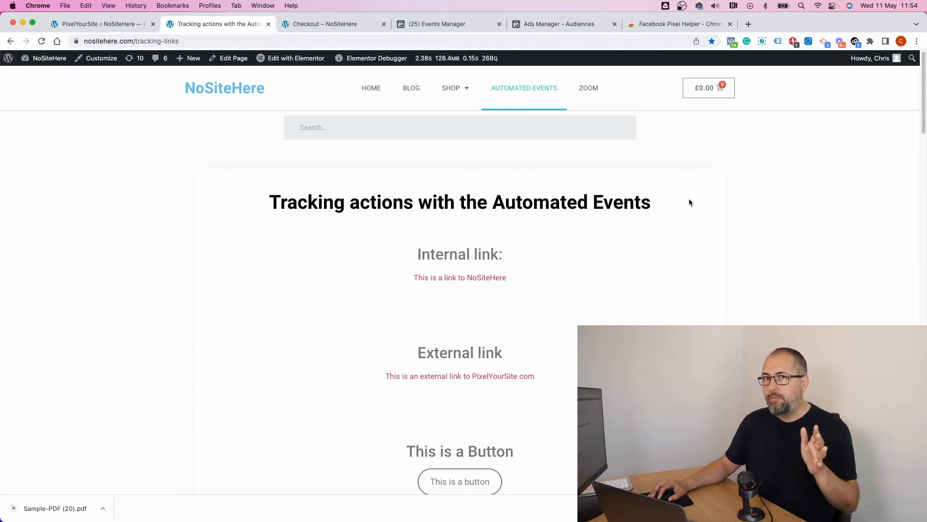
{"action": "left_click", "coordinate": [732, 42]}
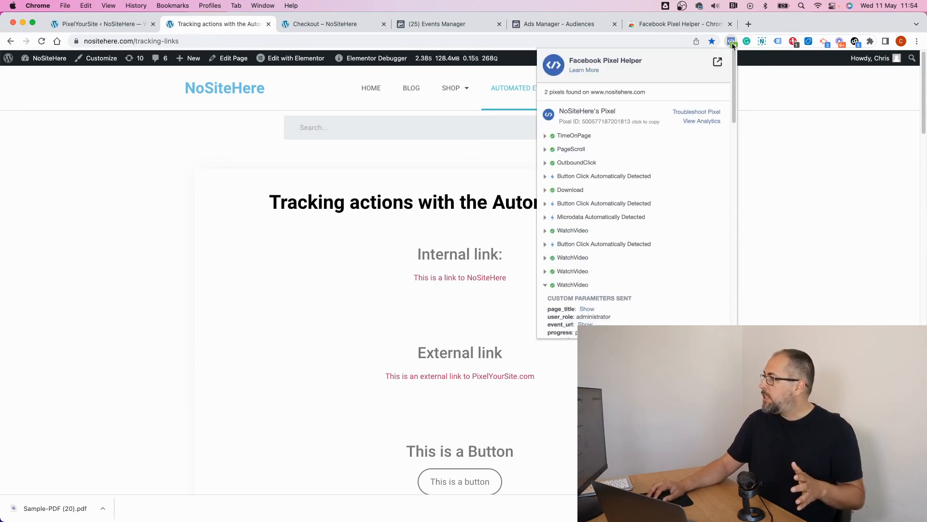
{"action": "left_click", "coordinate": [578, 138]}
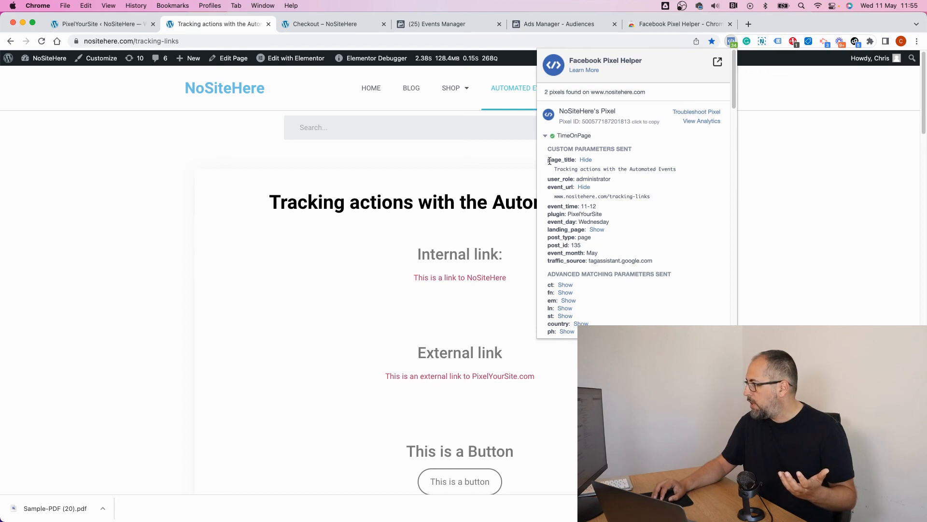
- Return to the Ads Manager audience list by way of the pixel overview in Events Manager
{"action": "left_click", "coordinate": [447, 27]}
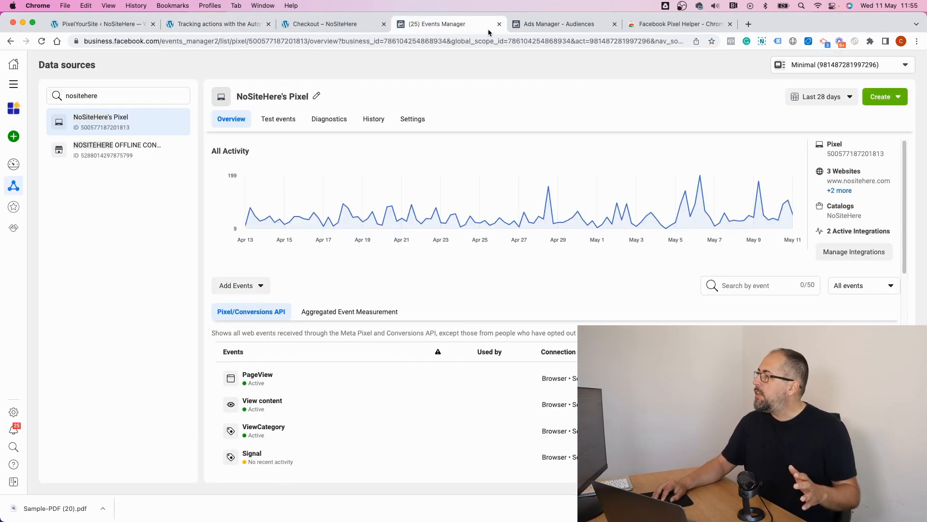
{"action": "left_click", "coordinate": [550, 24]}
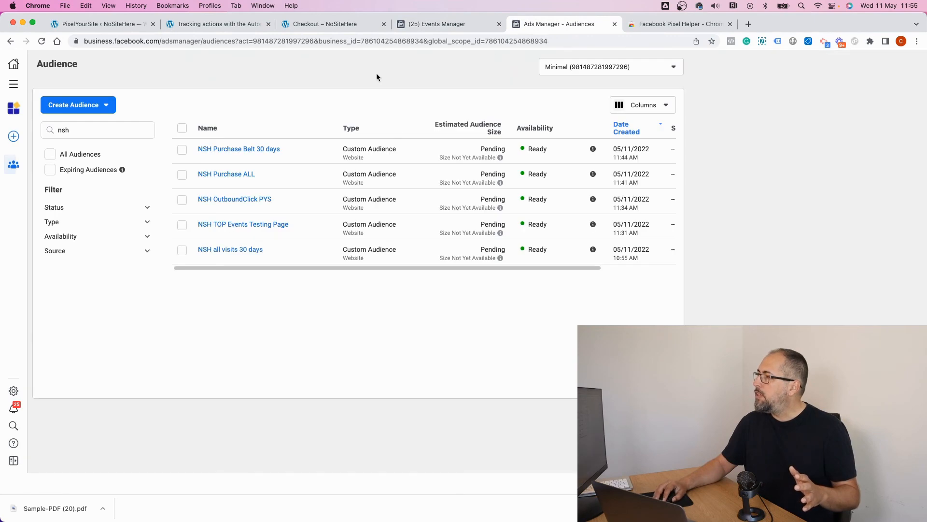